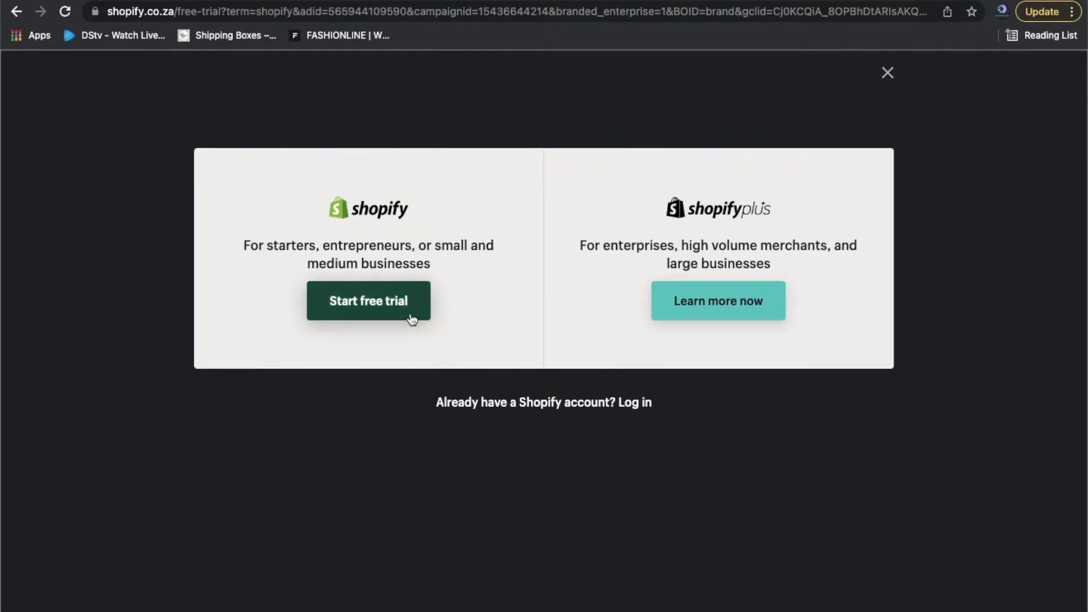
# Start the small-business free trial and submit the store's e-mail address.
pyautogui.click(378, 308)
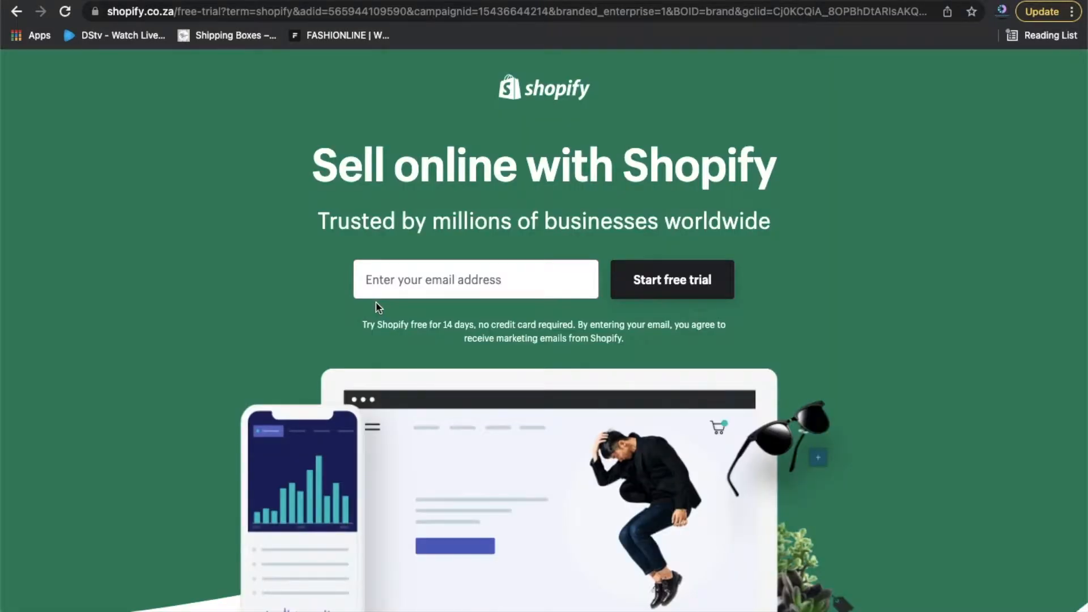
pyautogui.click(421, 285)
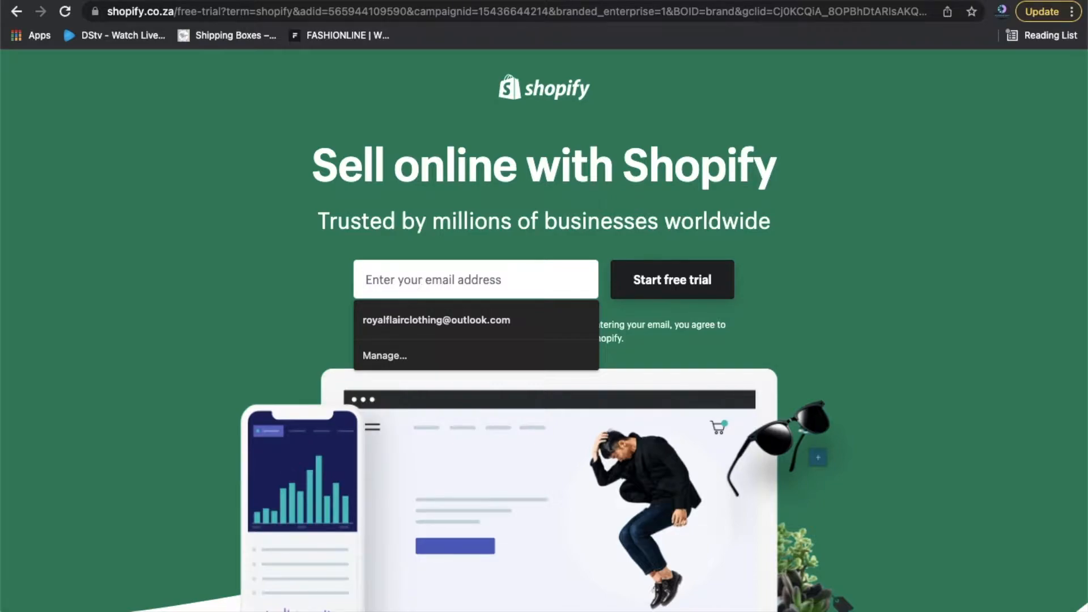
pyautogui.write('SA')
pyautogui.press('BackSpace')
pyautogui.press('BackSpace')
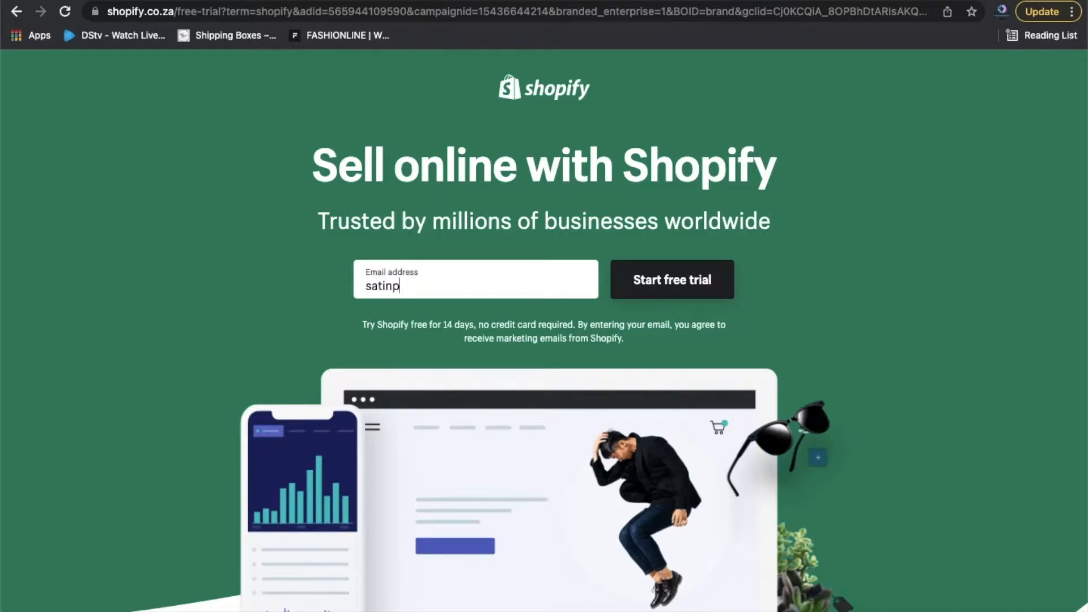
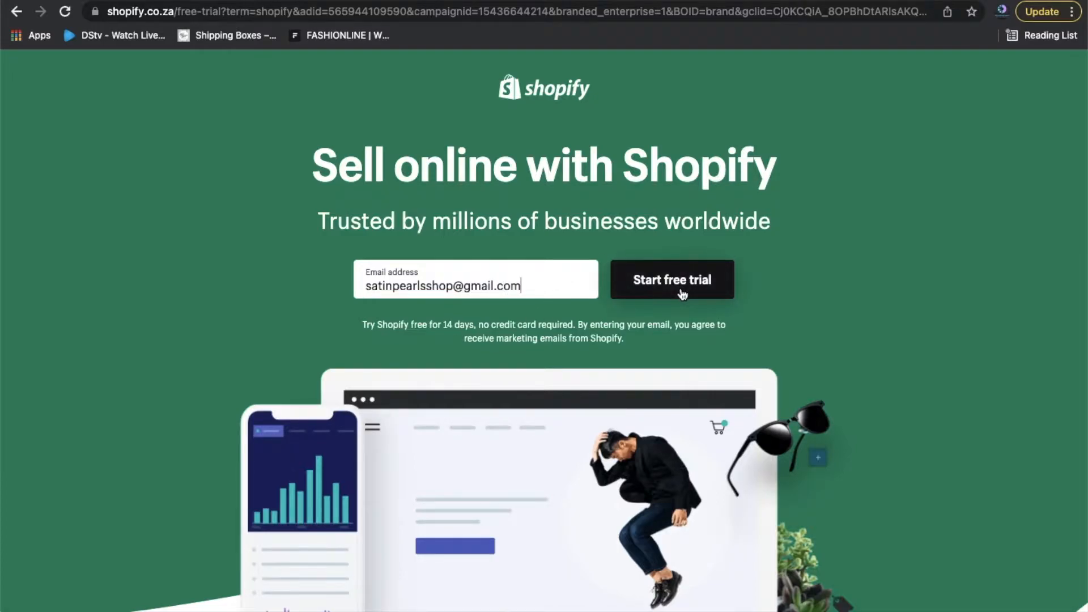
pyautogui.click(683, 294)
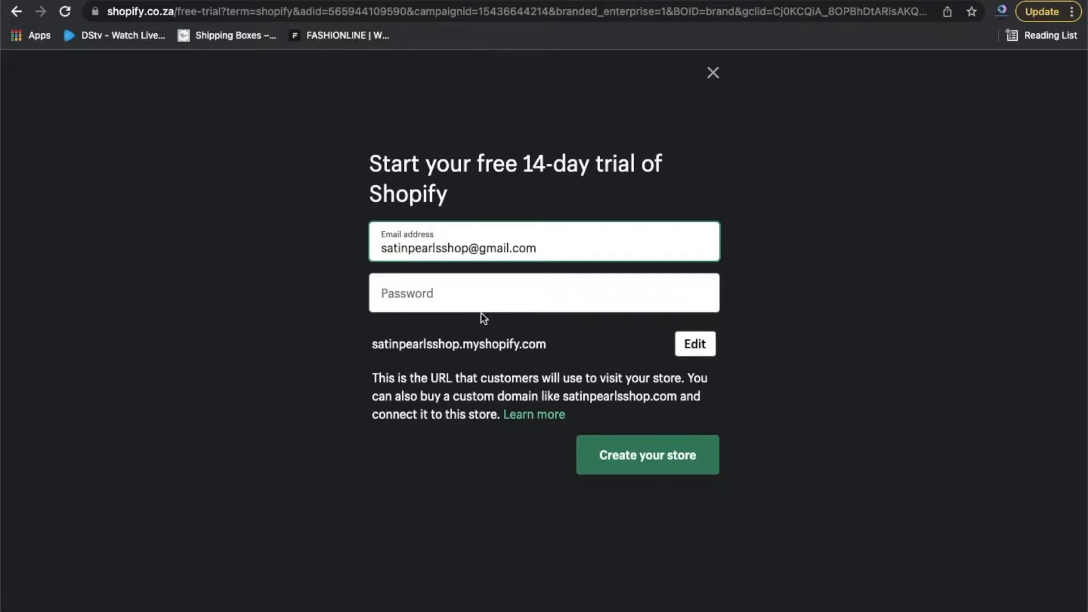
# Set the account password and launch creation of the store.
pyautogui.click(480, 300)
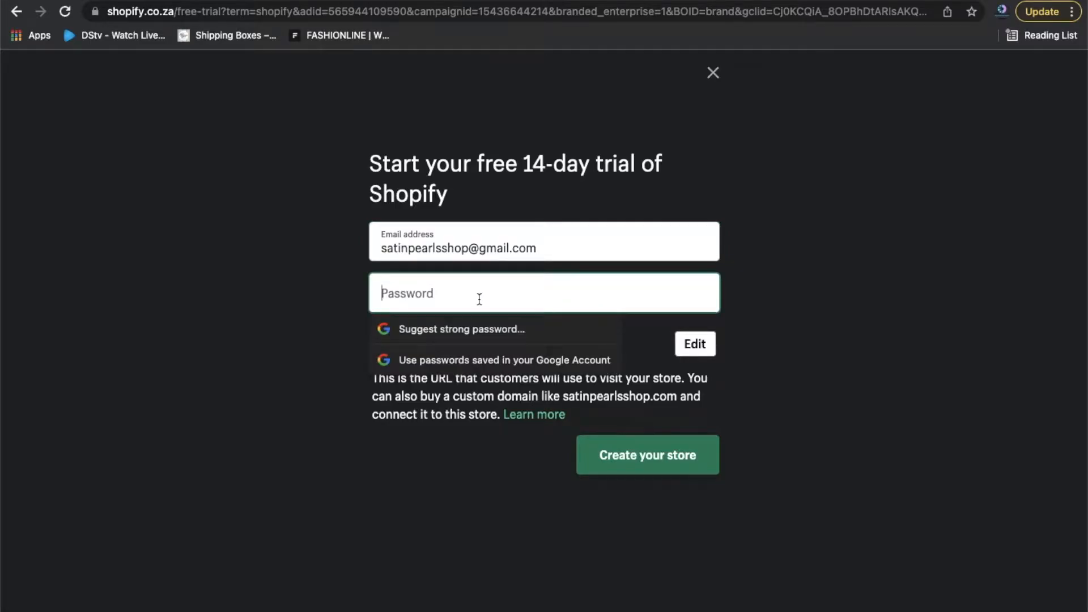
pyautogui.write('****')
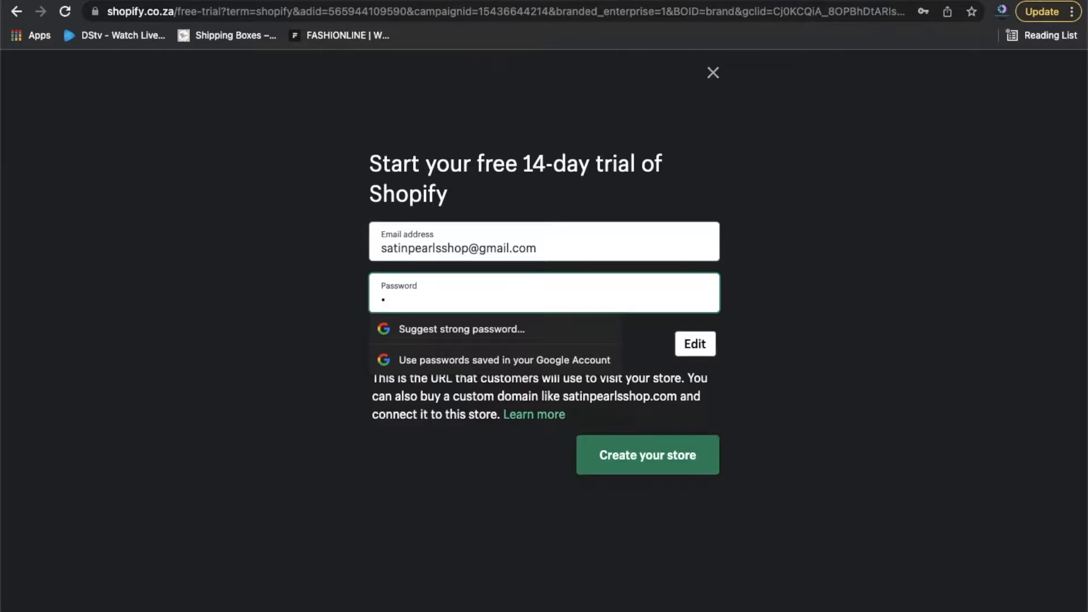
pyautogui.write('********')
pyautogui.click(765, 278)
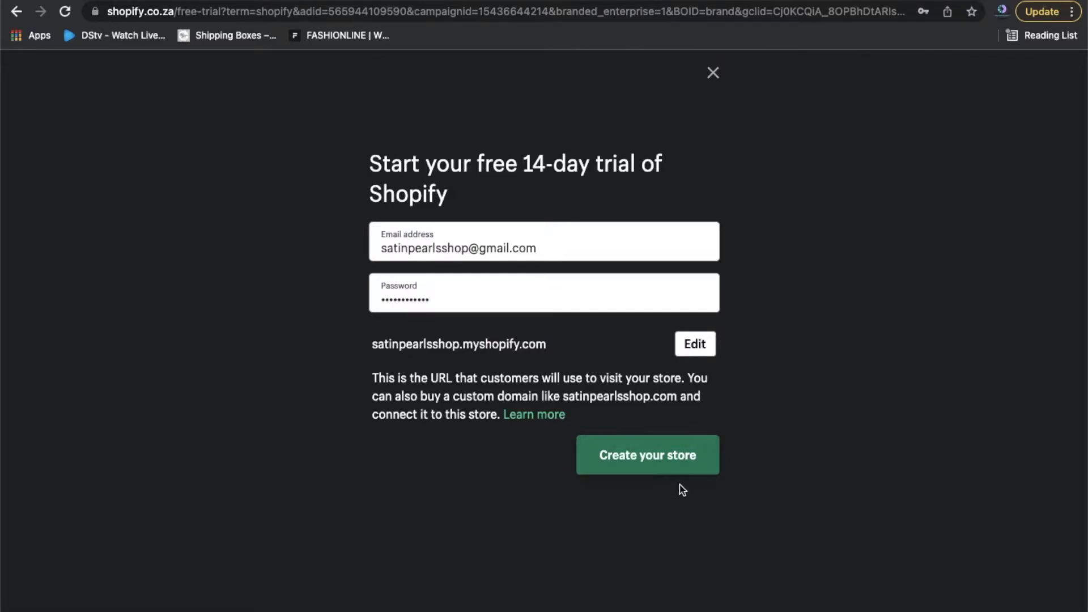
pyautogui.click(663, 471)
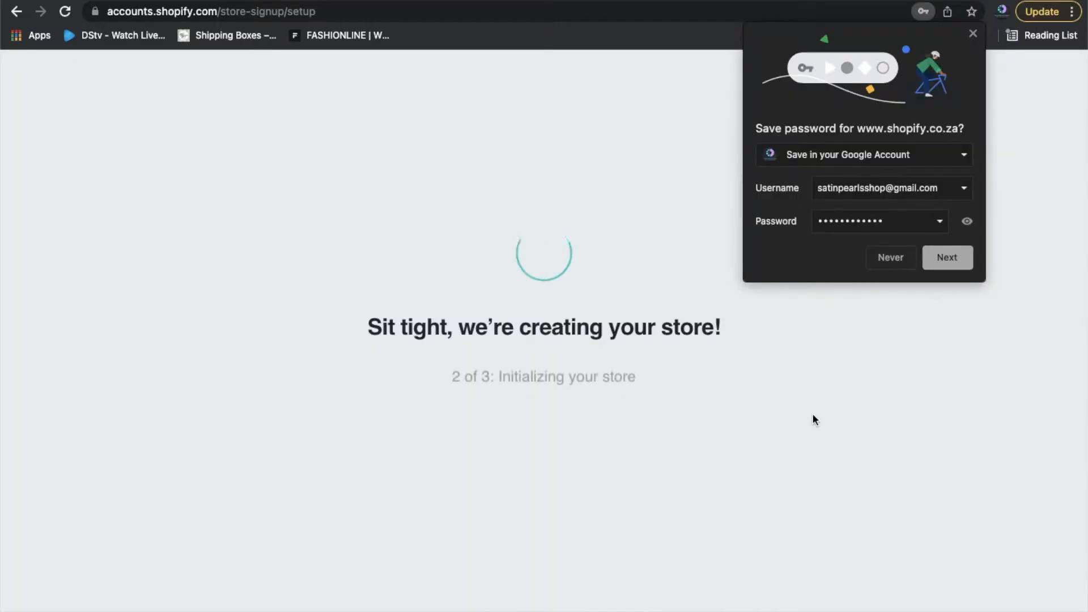
# Answer 'I'm not selling products yet' and add Facebook or Instagram as a sales channel.
pyautogui.click(973, 34)
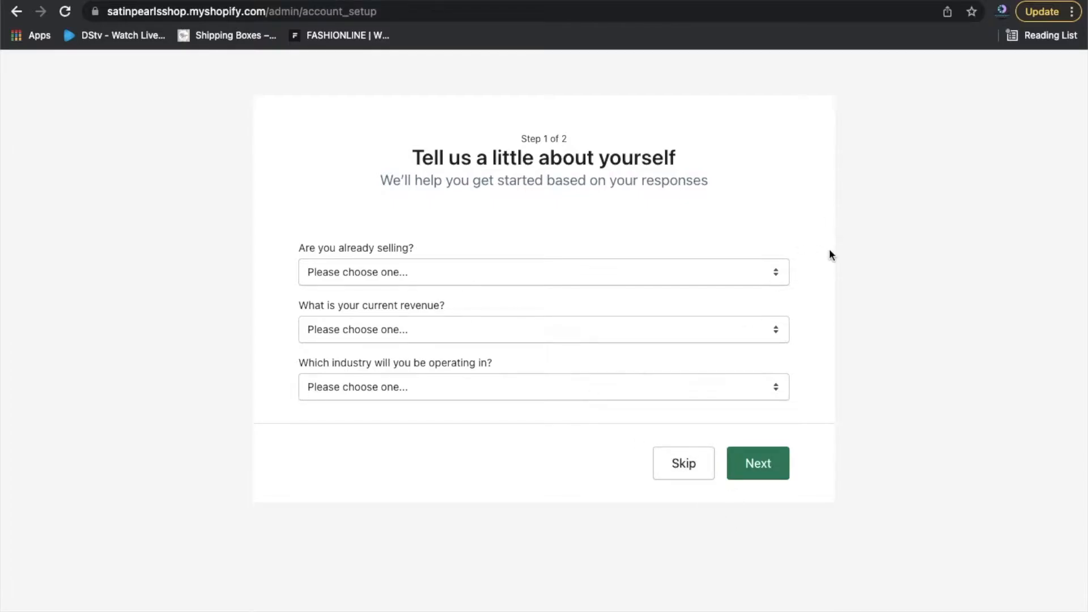
pyautogui.click(507, 274)
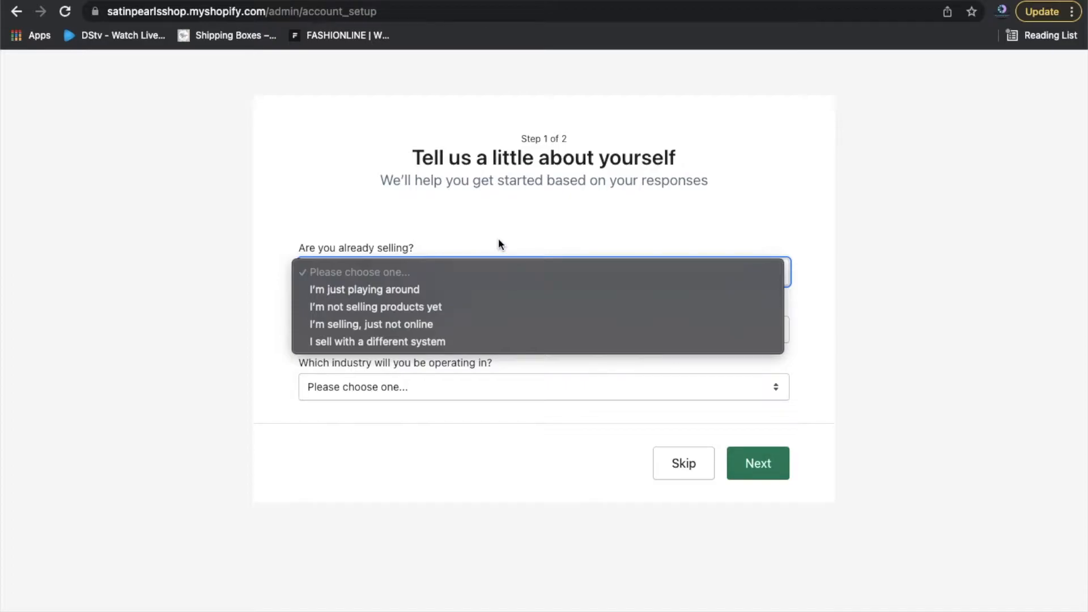
pyautogui.click(438, 314)
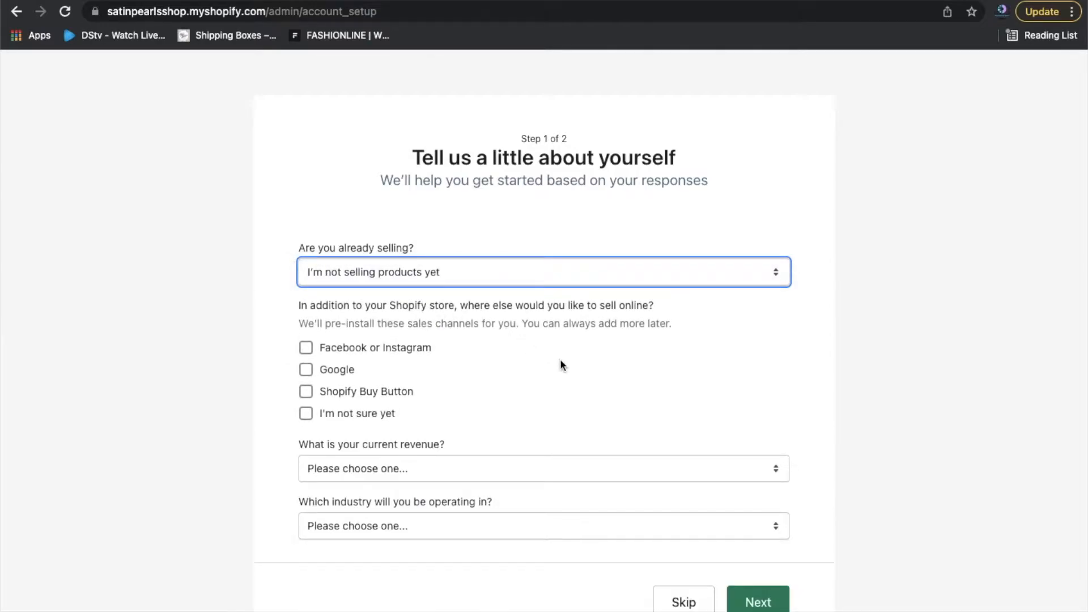
pyautogui.press('Down')
pyautogui.click(842, 375)
pyautogui.click(306, 348)
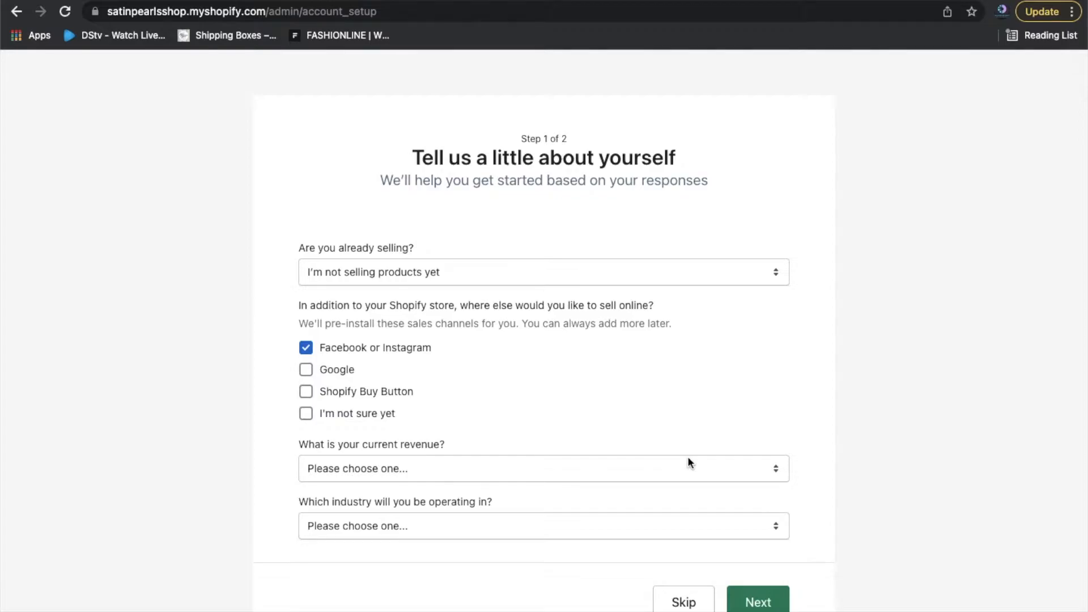
# Set current revenue to R0 ZAR and industry to Beauty, then continue to the address step.
pyautogui.click(562, 469)
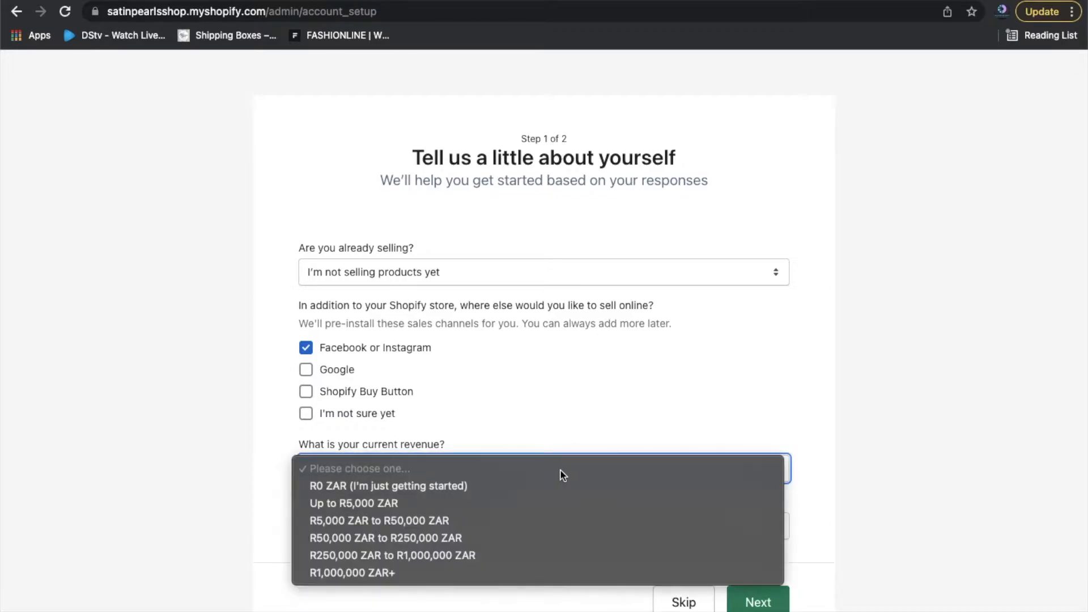
pyautogui.click(482, 485)
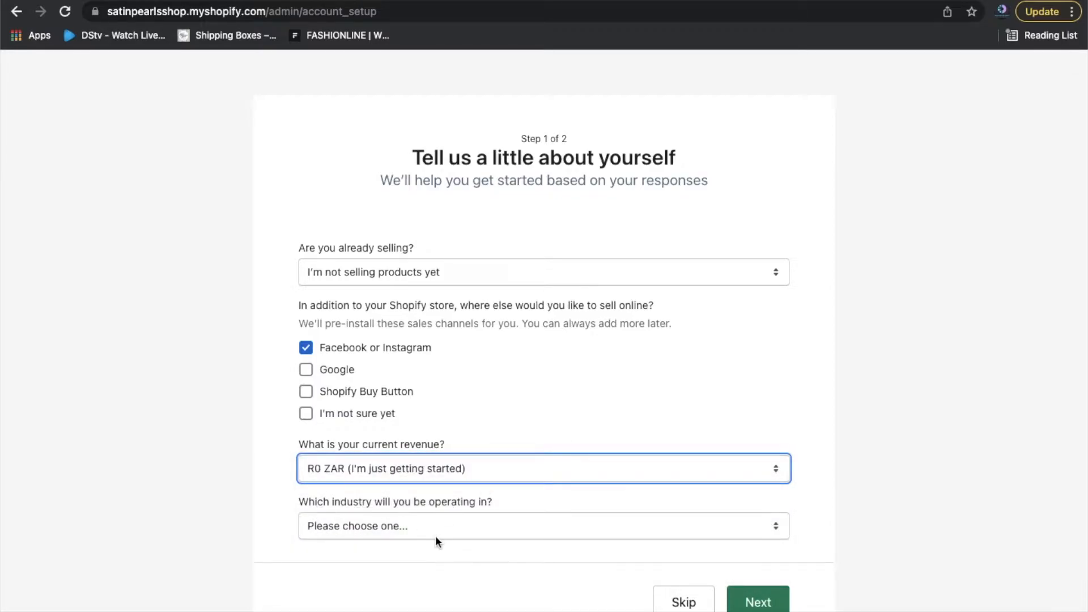
pyautogui.click(494, 480)
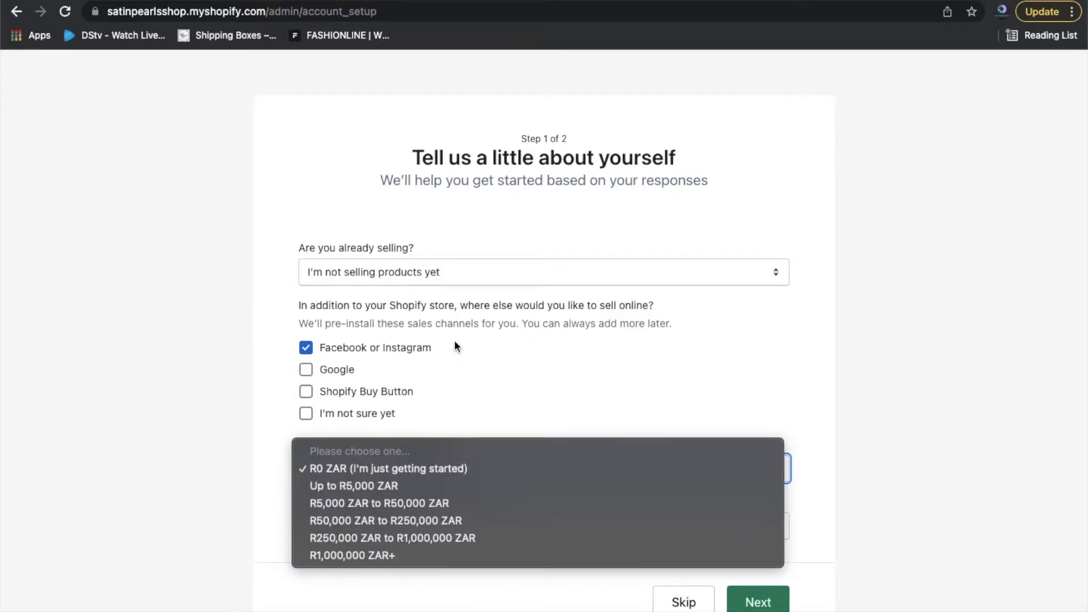
pyautogui.click(446, 260)
pyautogui.click(416, 270)
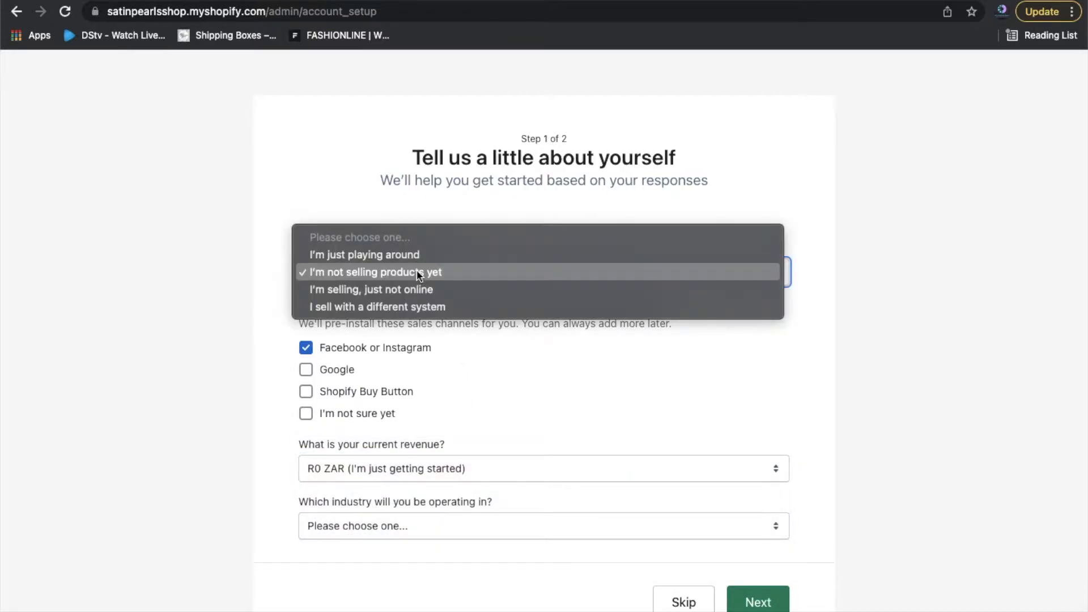
pyautogui.click(477, 389)
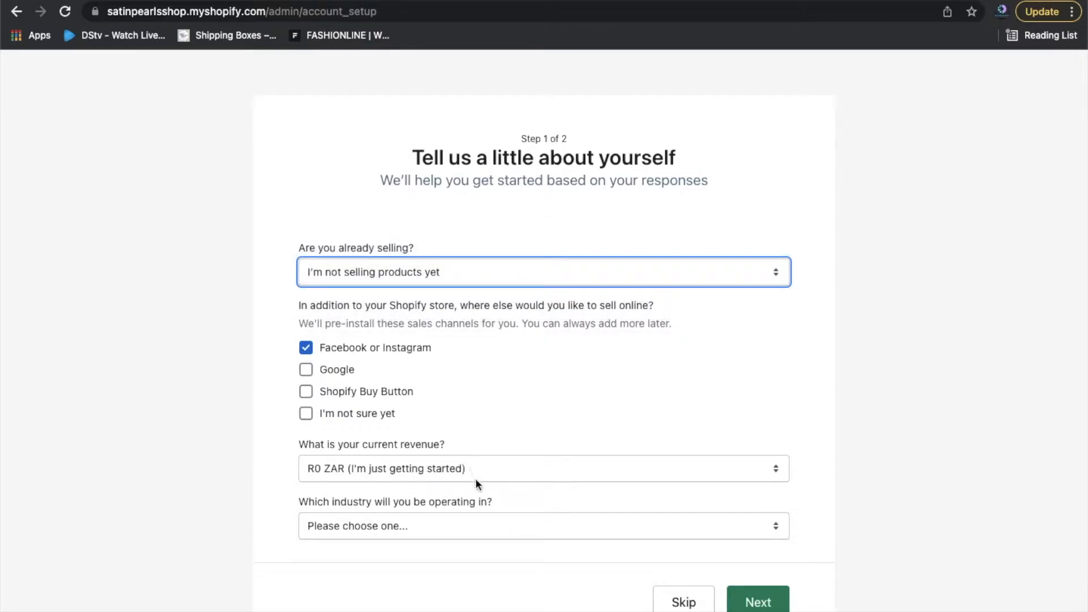
pyautogui.click(522, 475)
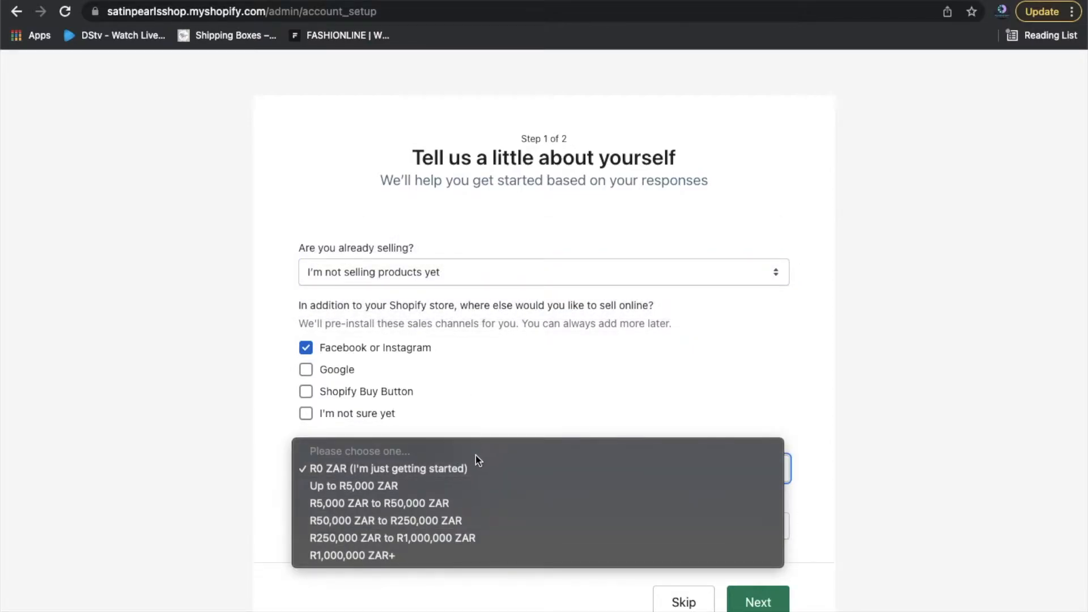
pyautogui.click(469, 469)
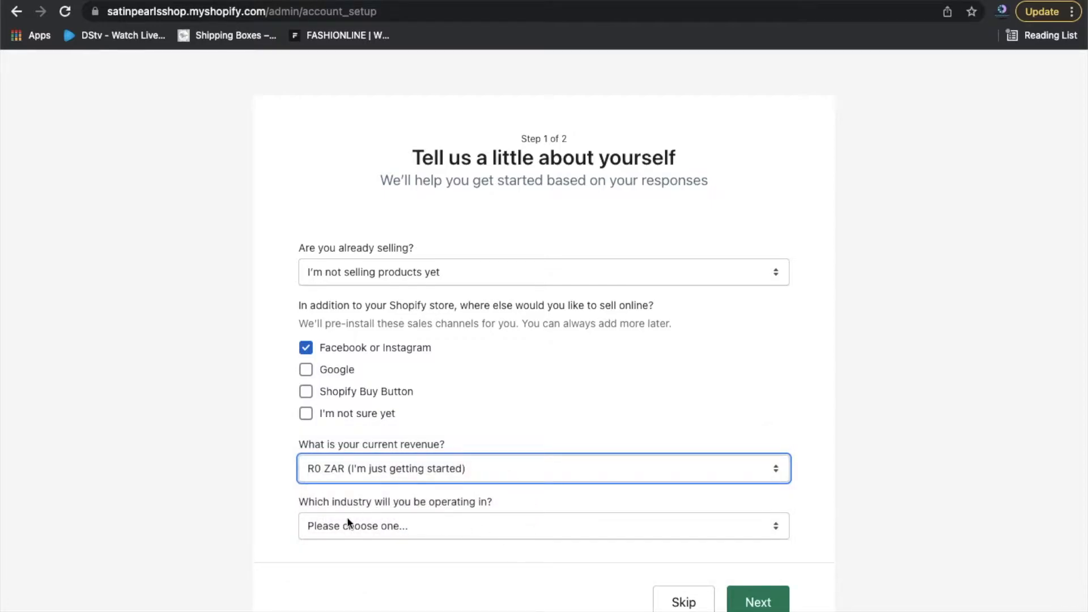
pyautogui.click(516, 536)
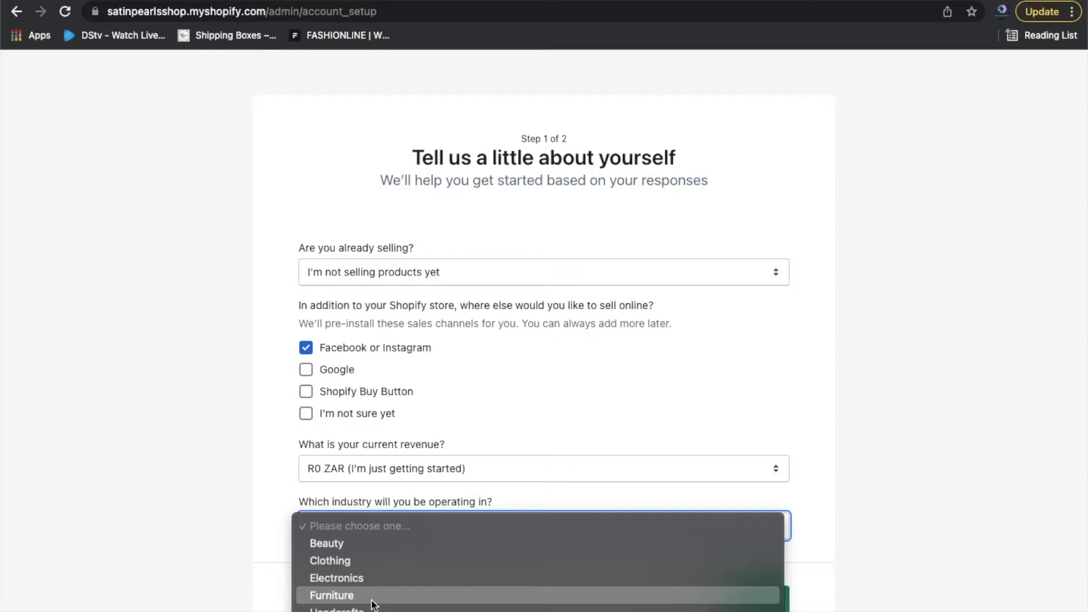
pyautogui.click(361, 545)
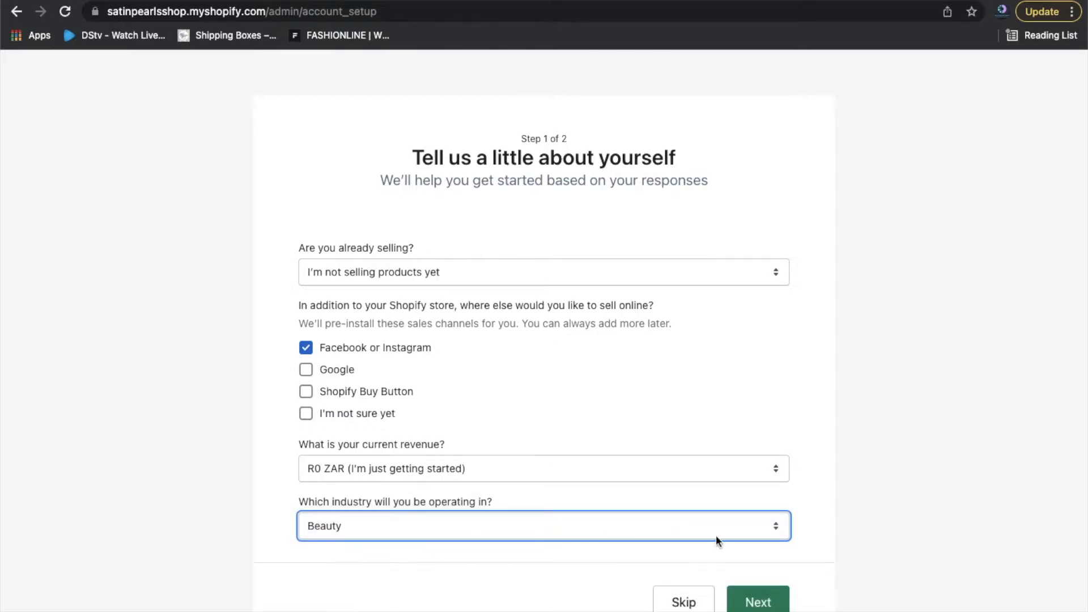
pyautogui.click(771, 600)
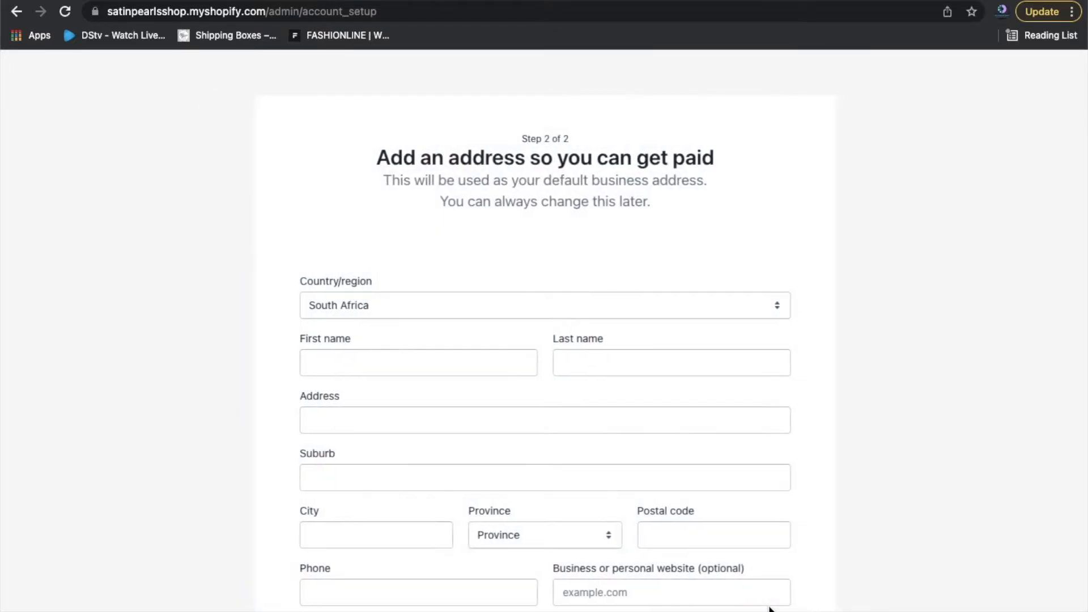
# Keep South Africa as the country and enter the owner's first and last name.
pyautogui.scroll(-3, 889, 506)
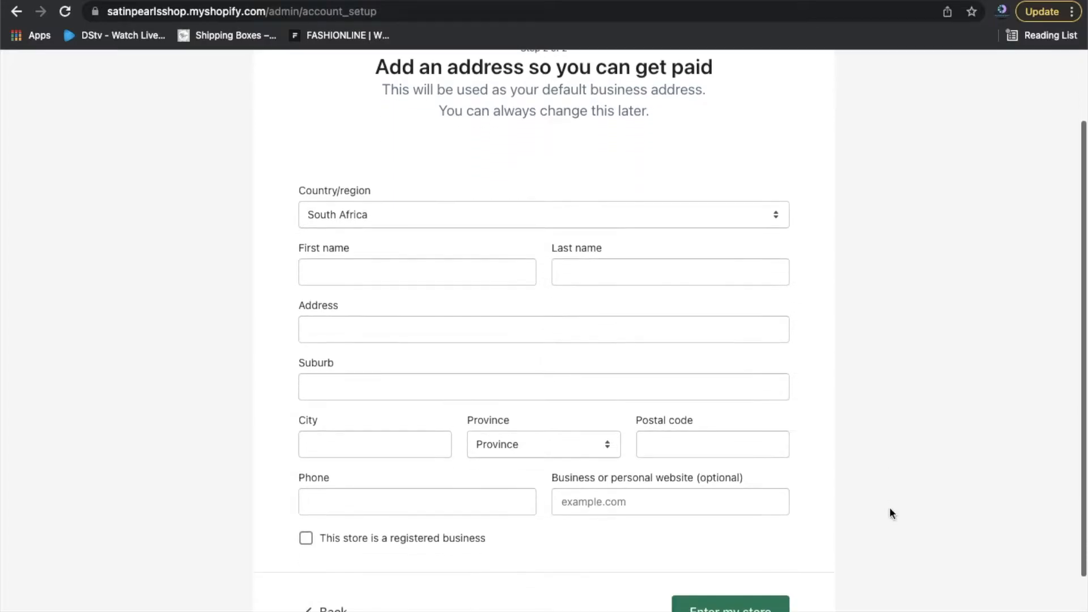
pyautogui.scroll(-1, 889, 507)
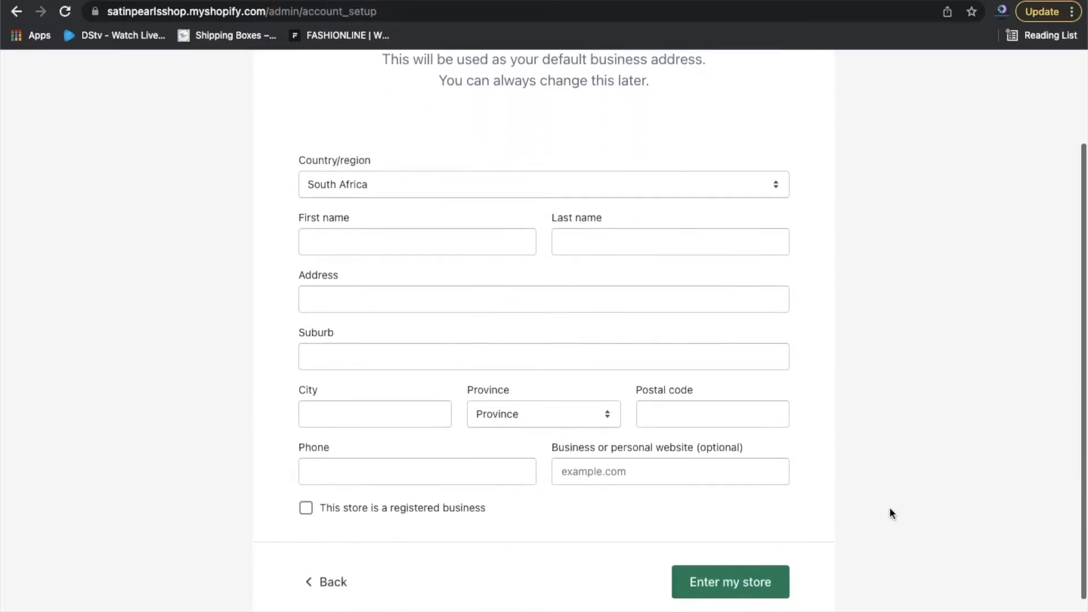
pyautogui.click(481, 181)
pyautogui.click(481, 184)
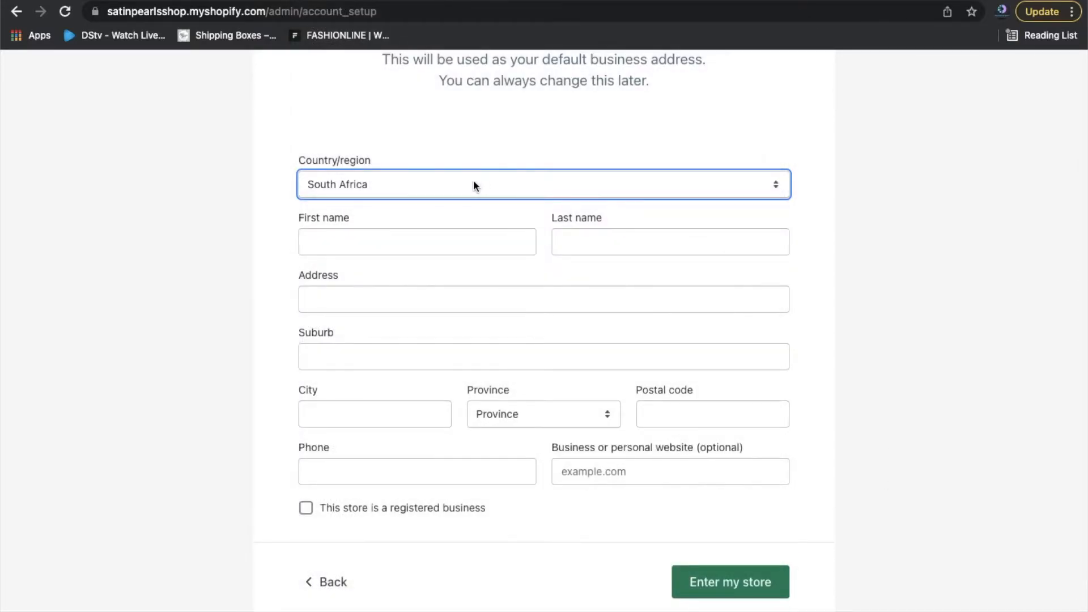
pyautogui.click(426, 249)
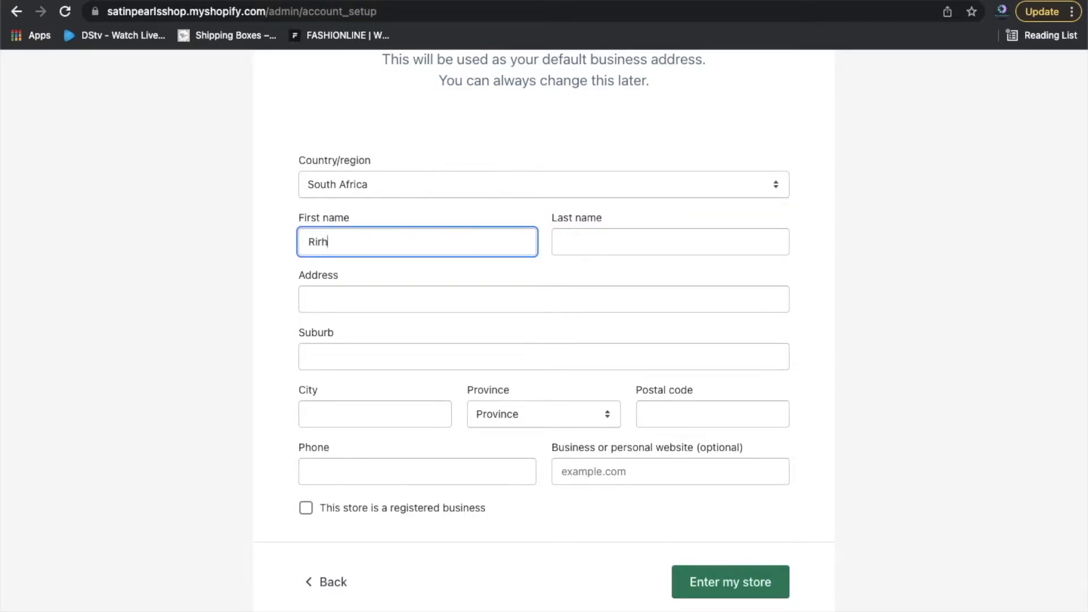
pyautogui.click(616, 237)
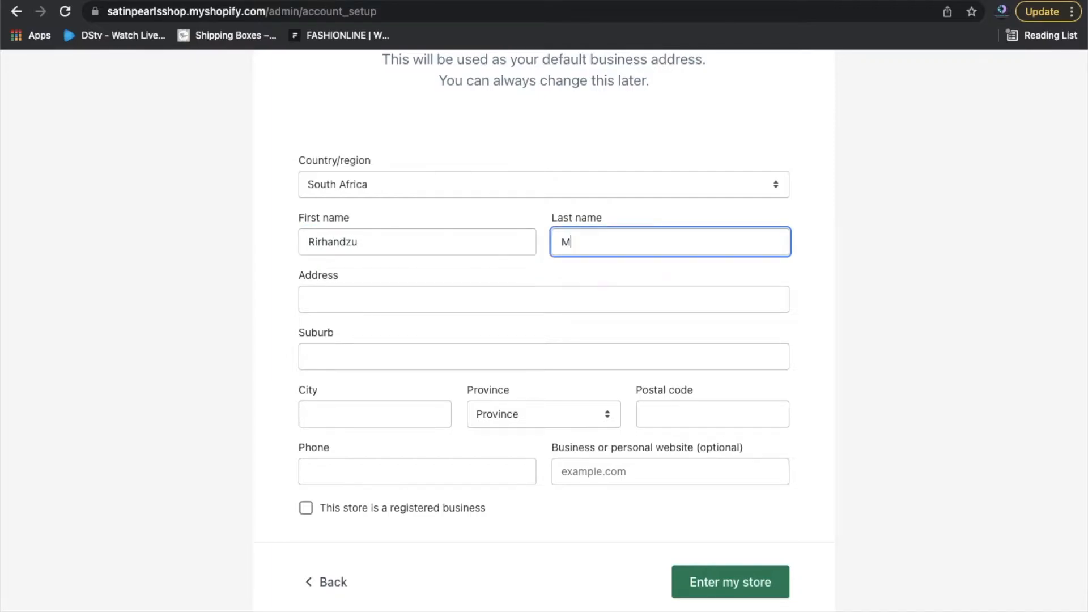
# Autofill the Johannesburg address and phone, leave the website blank, and submit.
pyautogui.click(411, 298)
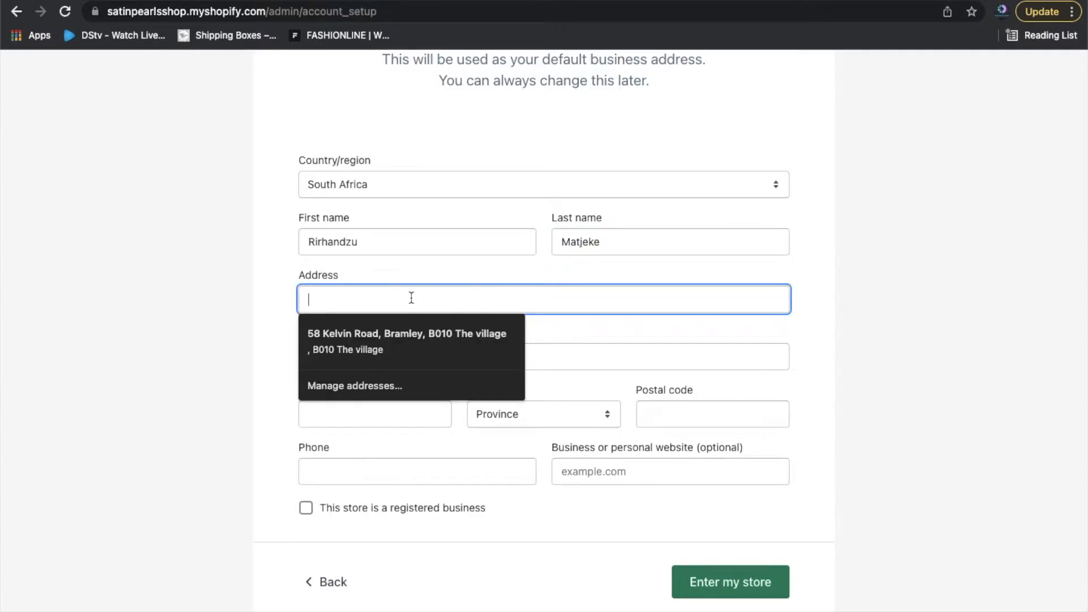
pyautogui.click(437, 343)
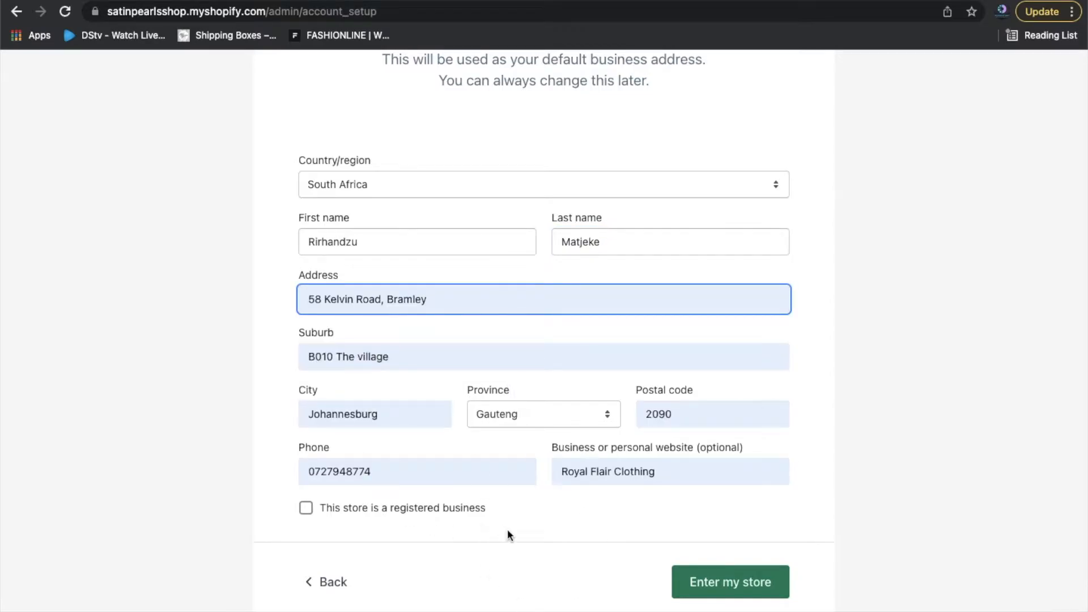
pyautogui.click(675, 480)
pyautogui.press('BackSpace')
pyautogui.press('BackSpace')
pyautogui.press('BackSpace')
pyautogui.press('BackSpace')
pyautogui.press('BackSpace')
pyautogui.press('BackSpace')
pyautogui.press('BackSpace')
pyautogui.press('BackSpace')
pyautogui.press('BackSpace')
pyautogui.press('BackSpace')
pyautogui.press('BackSpace')
pyautogui.press('BackSpace')
pyautogui.press('BackSpace')
pyautogui.press('BackSpace')
pyautogui.press('BackSpace')
pyautogui.press('BackSpace')
pyautogui.press('BackSpace')
pyautogui.press('BackSpace')
pyautogui.press('BackSpace')
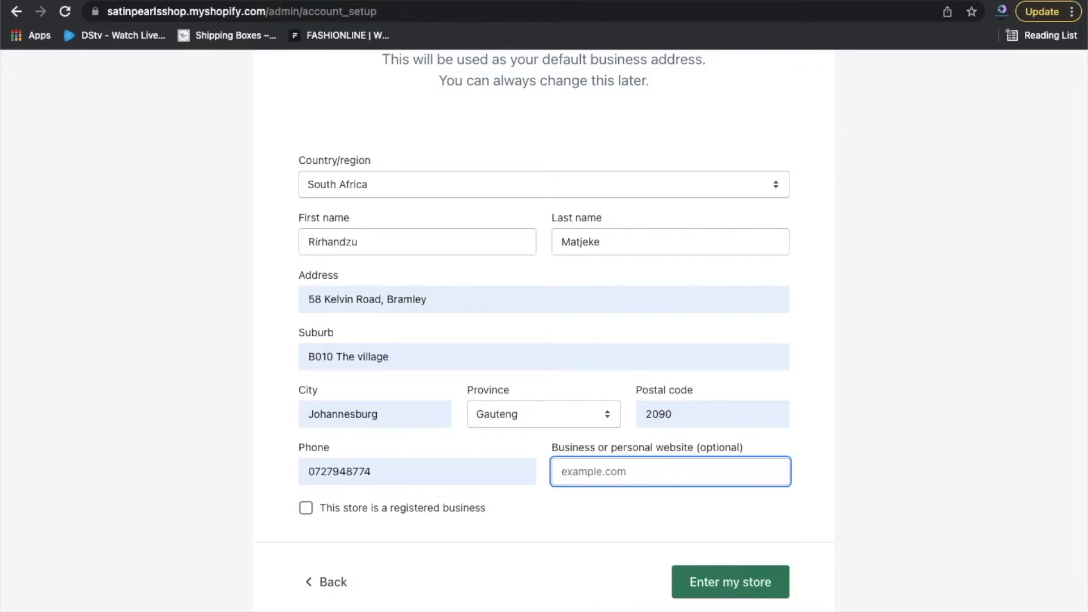
pyautogui.click(625, 512)
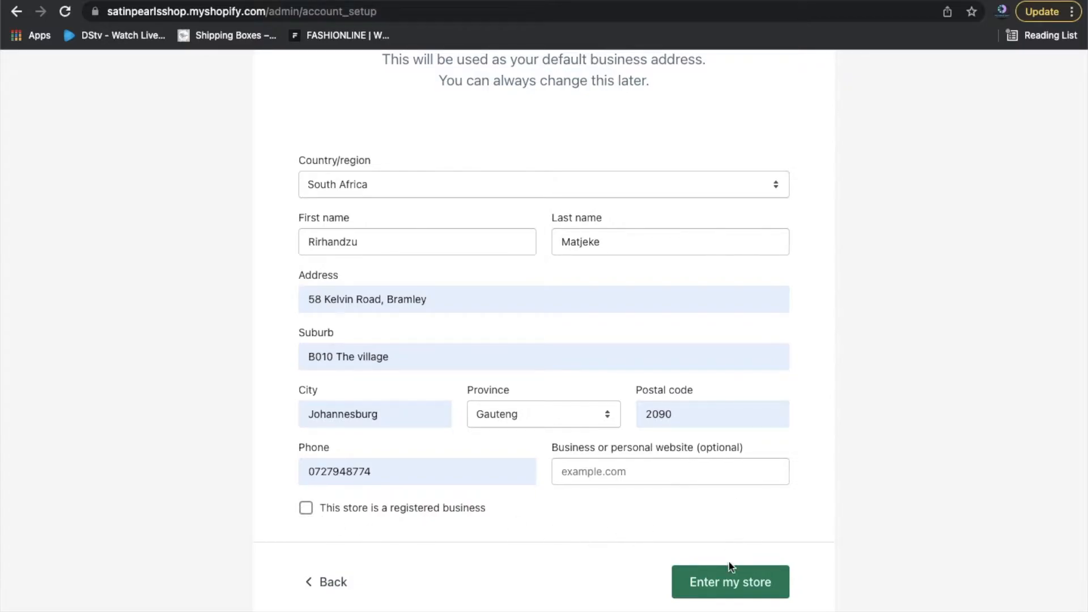
pyautogui.click(739, 590)
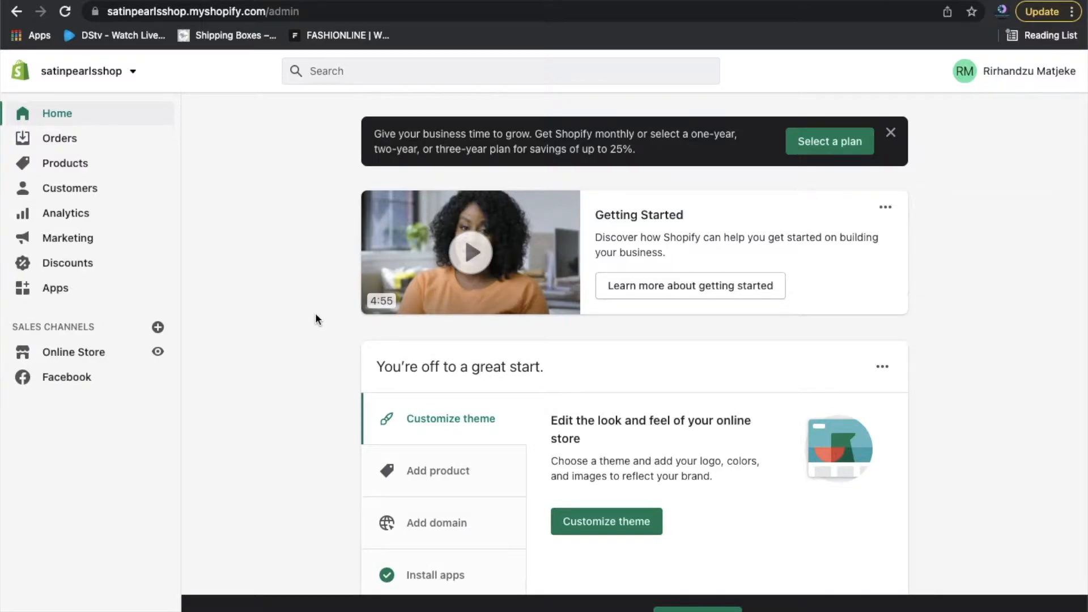
# Dismiss the store-switch notice and open the store's Settings.
pyautogui.scroll(-3, 1006, 464)
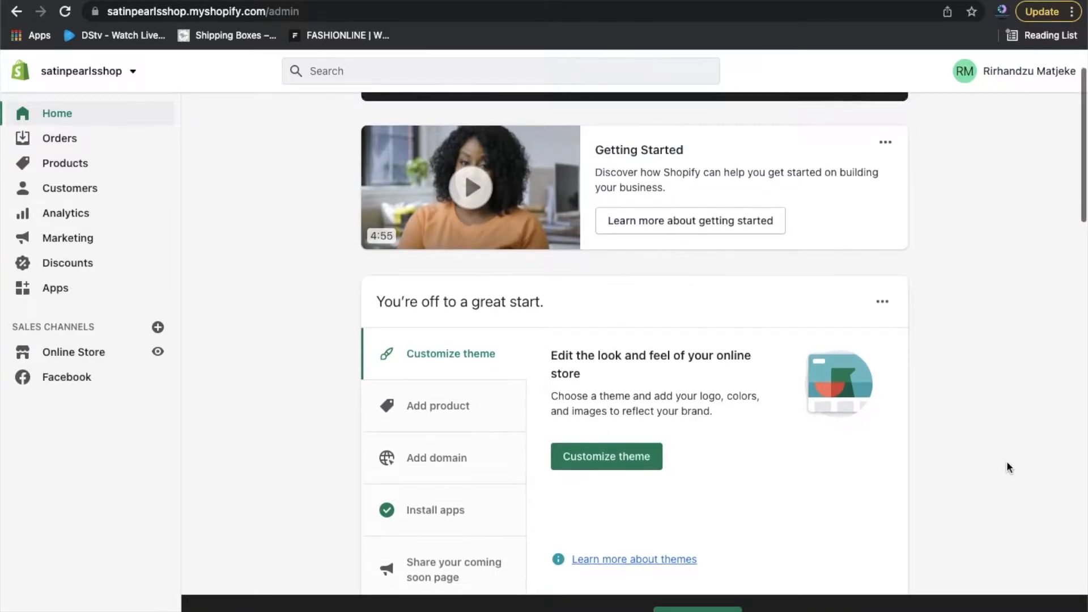
pyautogui.scroll(-1, 1007, 467)
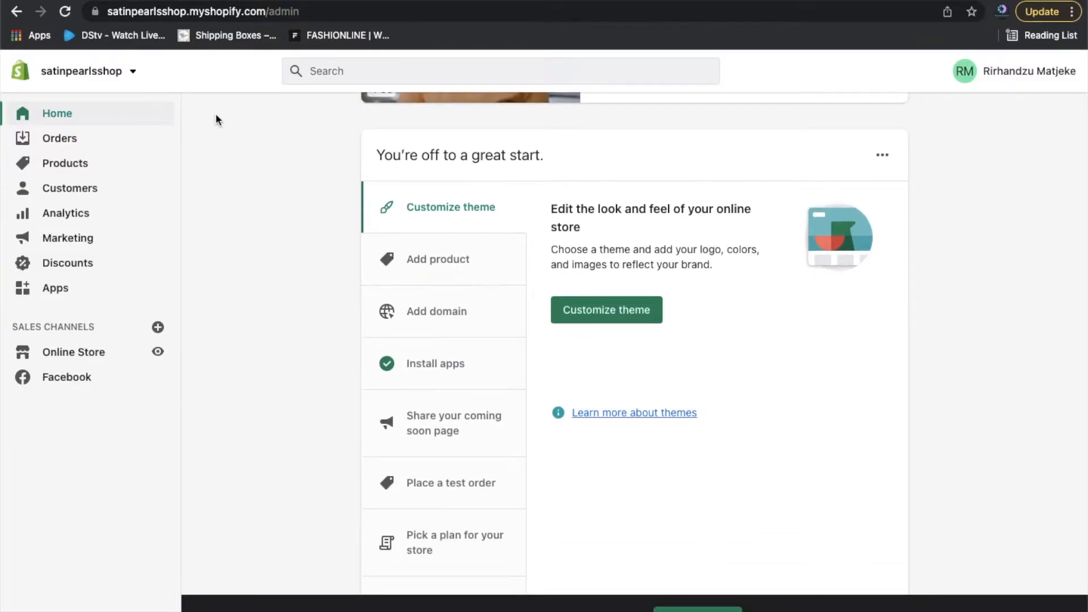
pyautogui.click(132, 79)
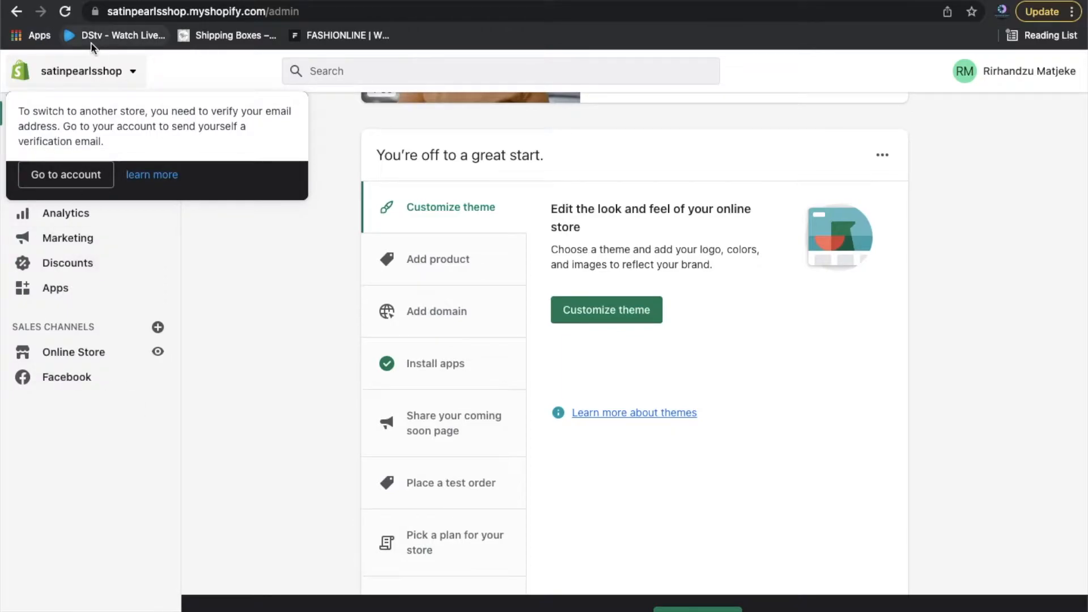
pyautogui.click(333, 400)
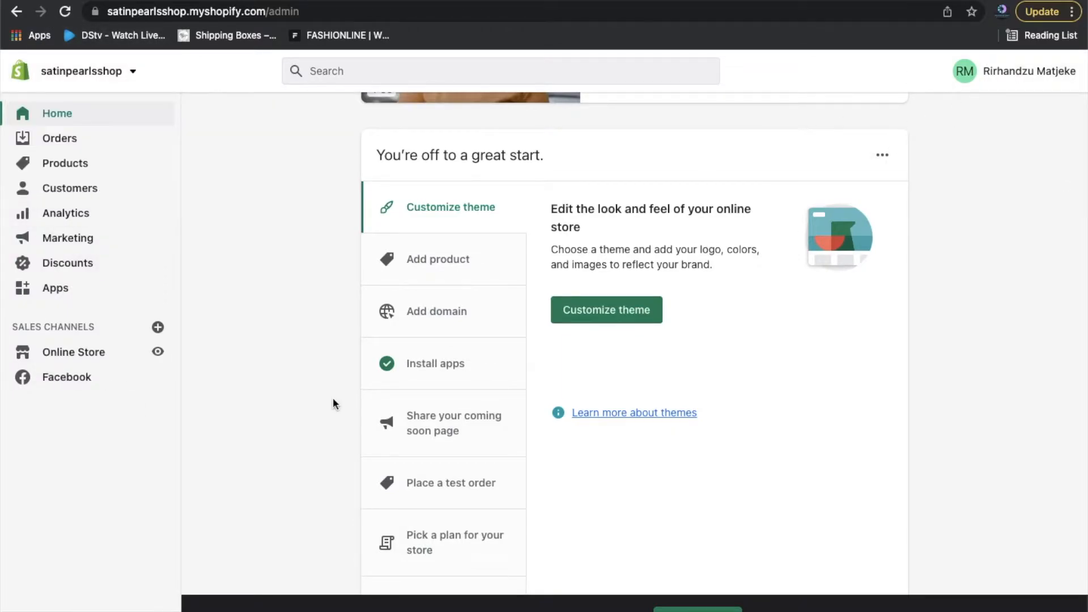
pyautogui.click(114, 611)
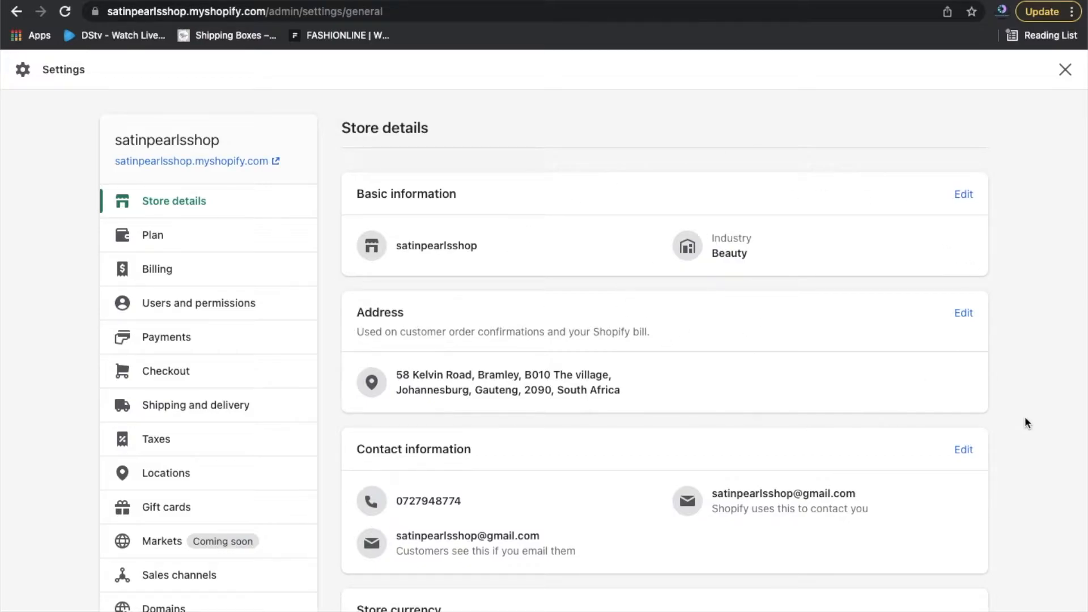
# Review the Store details page, then close Settings back to the admin home.
pyautogui.scroll(-3, 1026, 420)
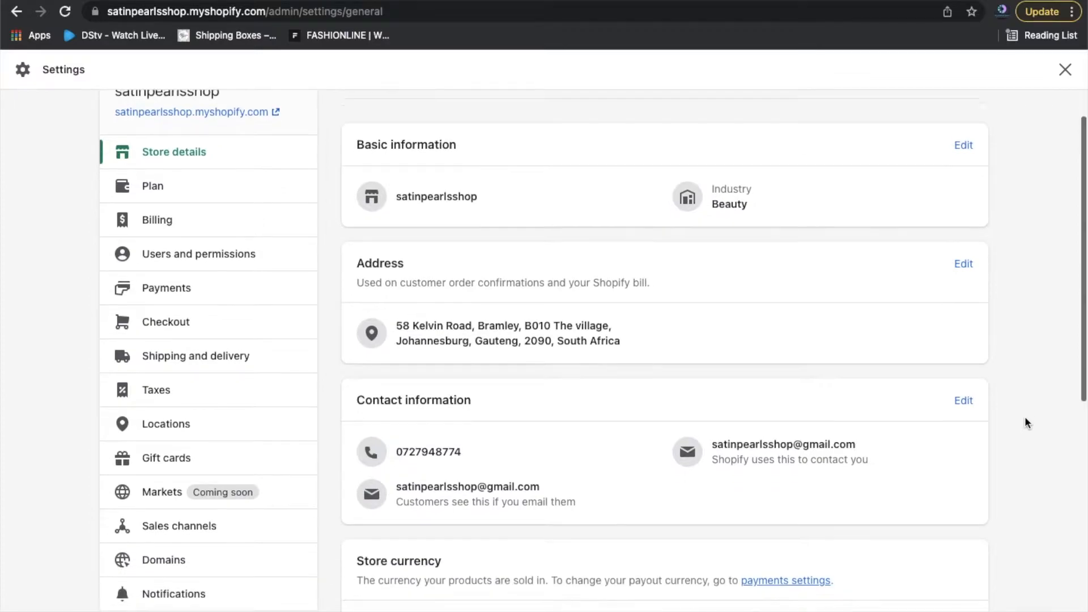
pyautogui.scroll(-2, 1025, 422)
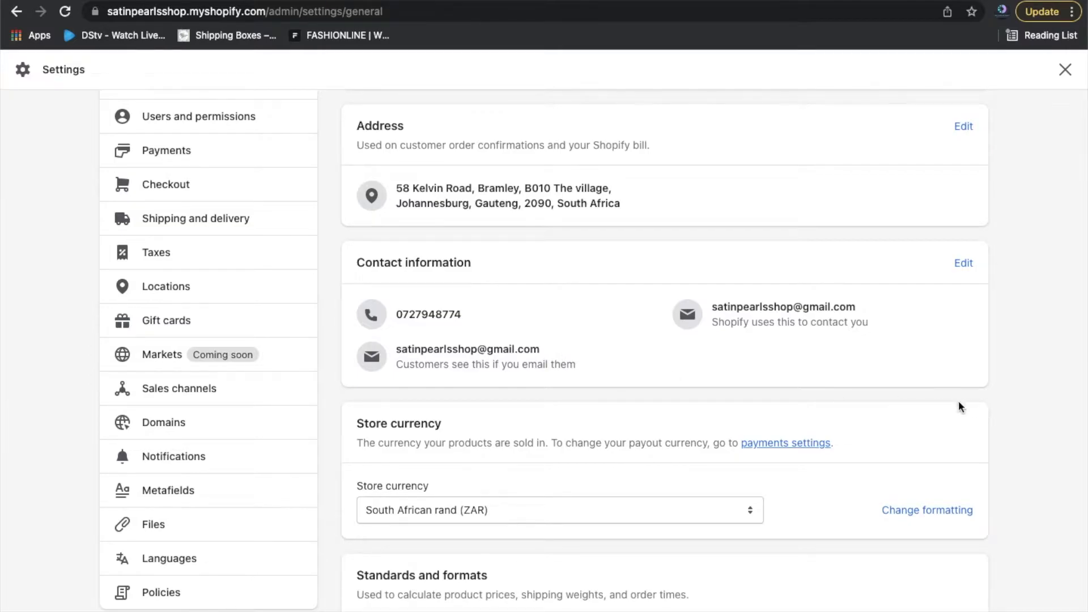
pyautogui.scroll(5, 988, 445)
pyautogui.scroll(-12, 987, 445)
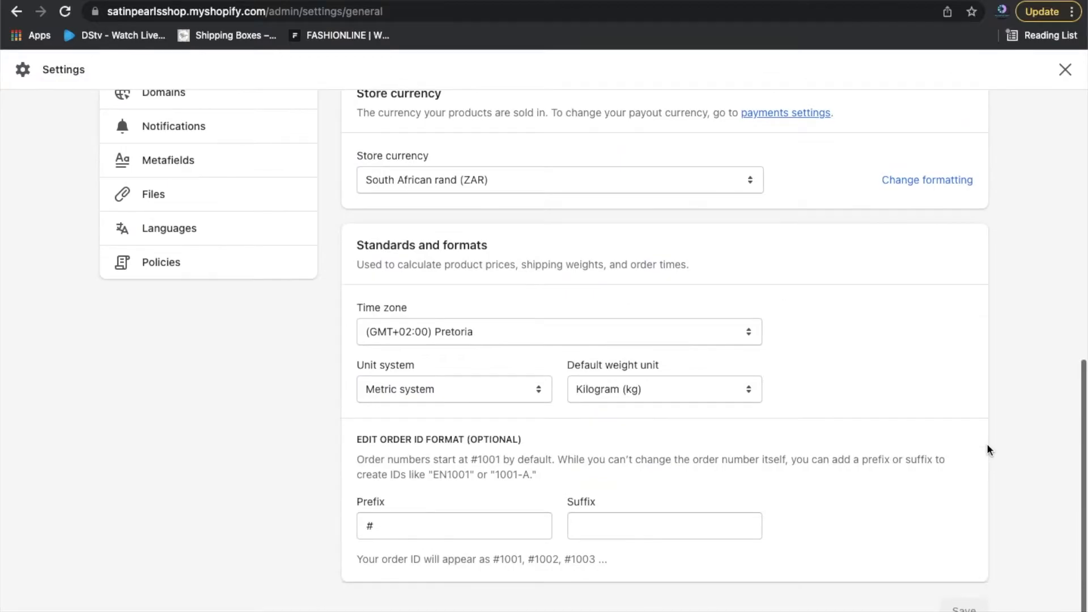
pyautogui.scroll(15, 987, 450)
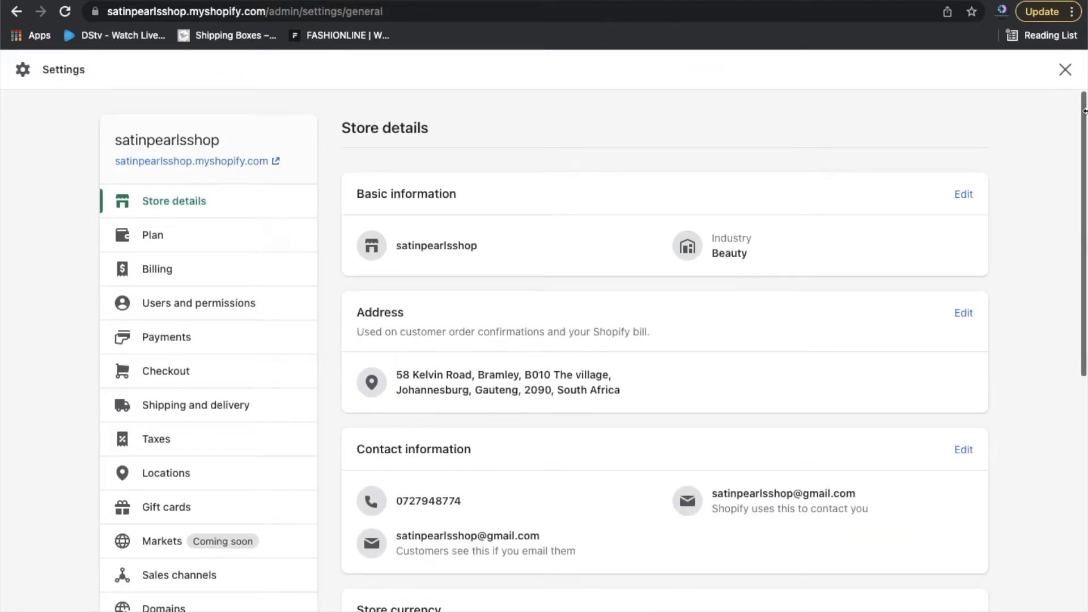
pyautogui.click(1065, 70)
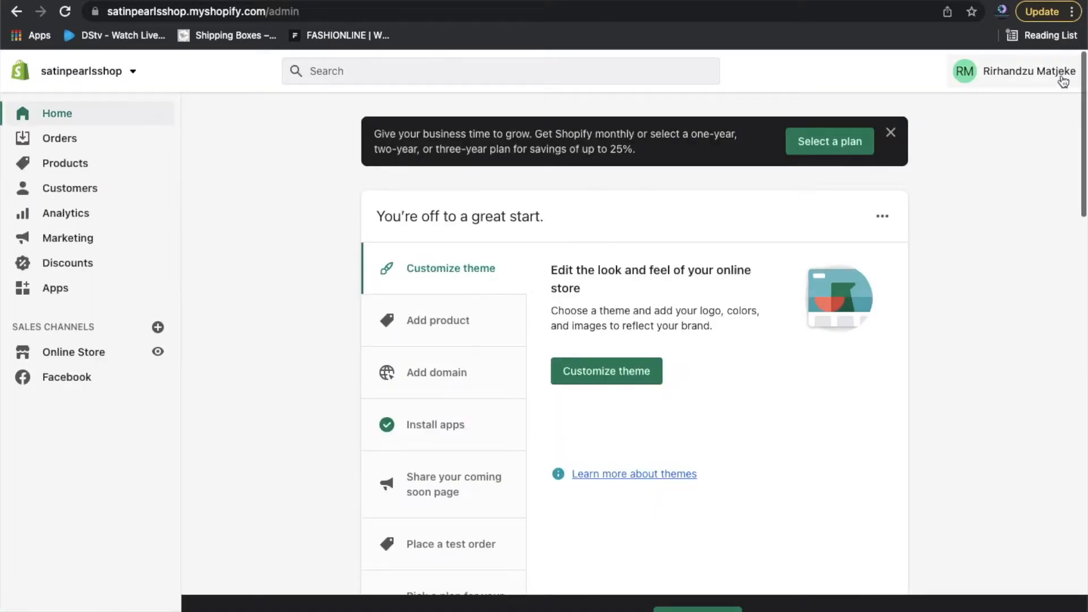
# Send a verification email from Manage account, then go to the store's Orders page.
pyautogui.click(1032, 79)
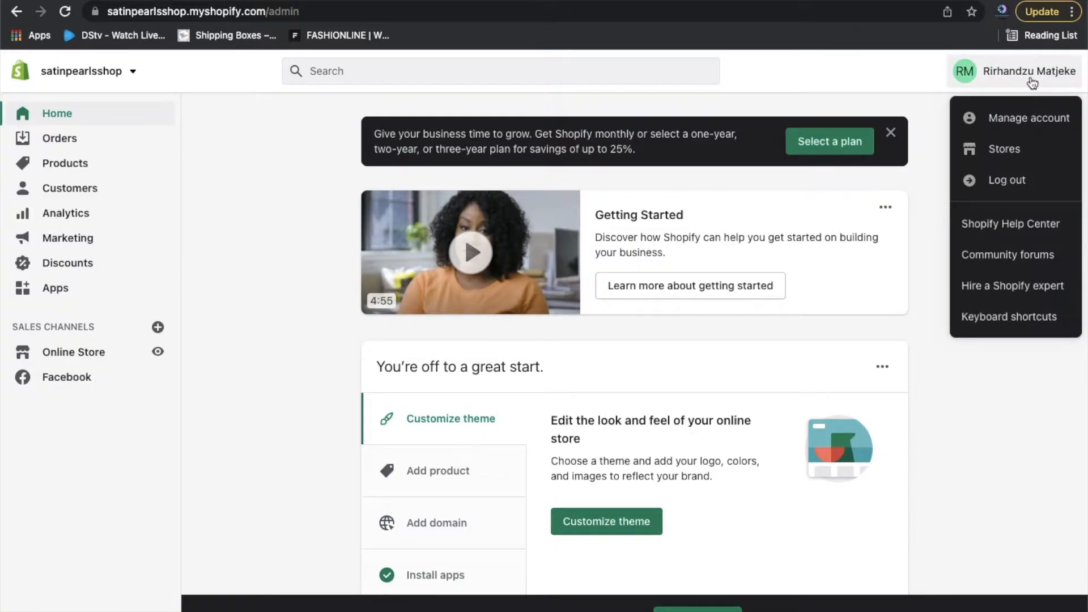
pyautogui.click(1020, 117)
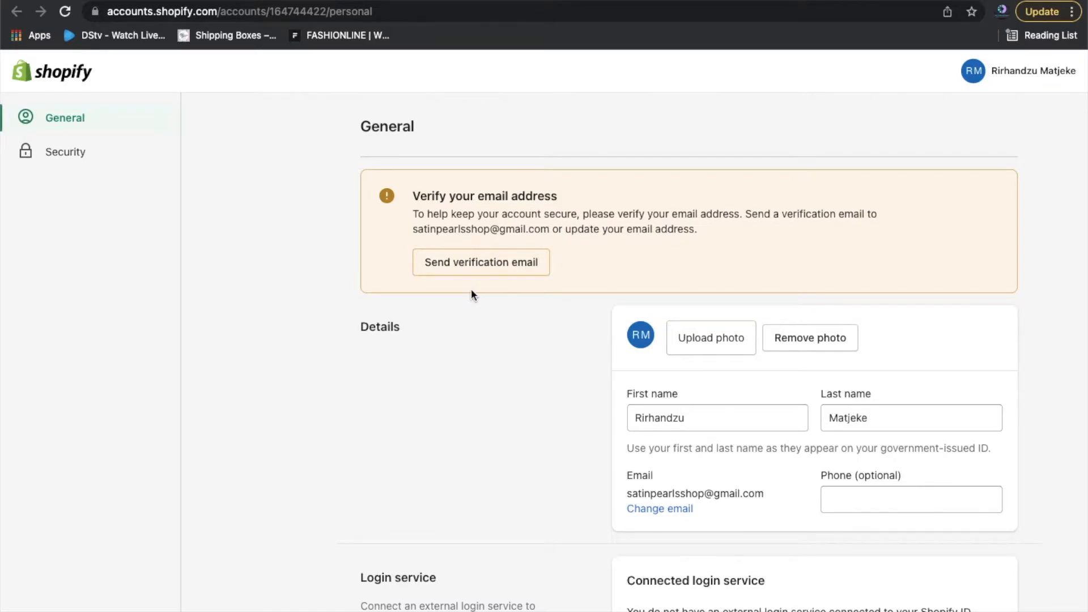
pyautogui.click(499, 272)
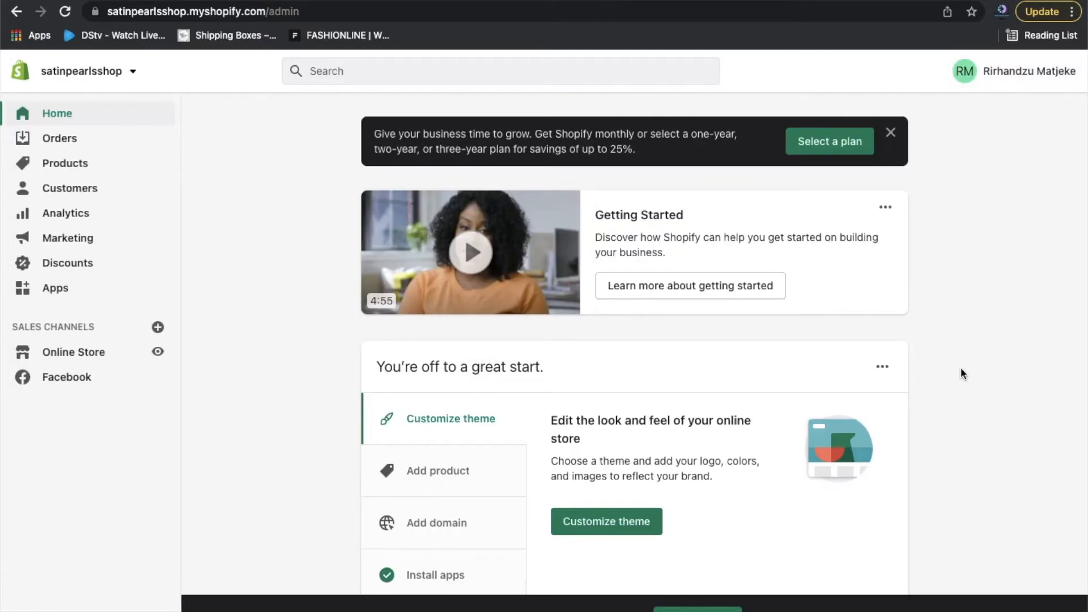
pyautogui.click(85, 148)
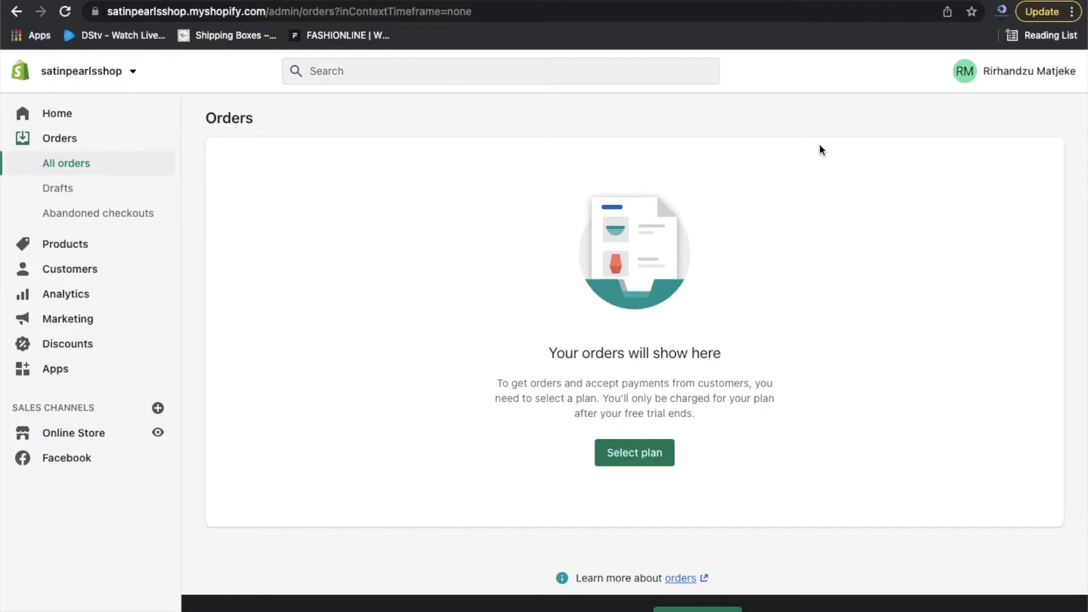
# Open the empty Drafts page under Orders.
pyautogui.click(51, 198)
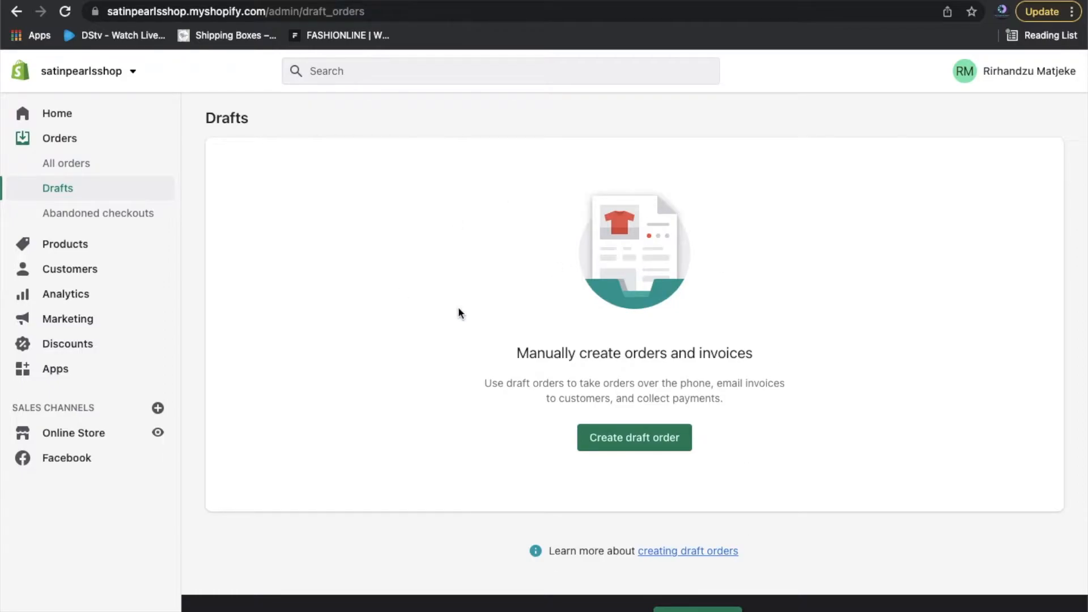
# View the abandoned checkouts, then open the empty Products list.
pyautogui.click(130, 216)
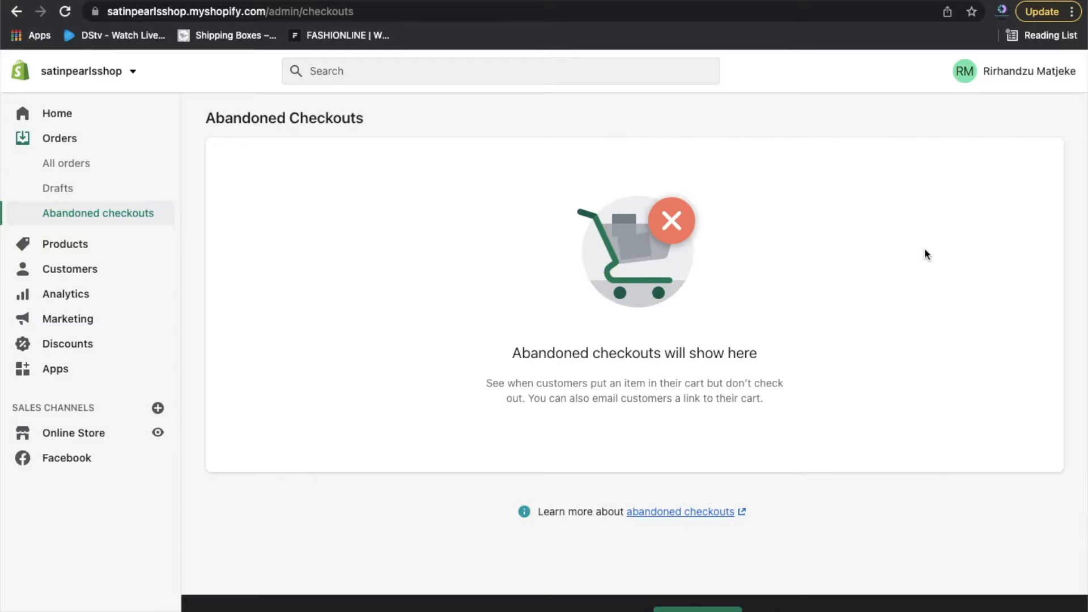
pyautogui.click(57, 247)
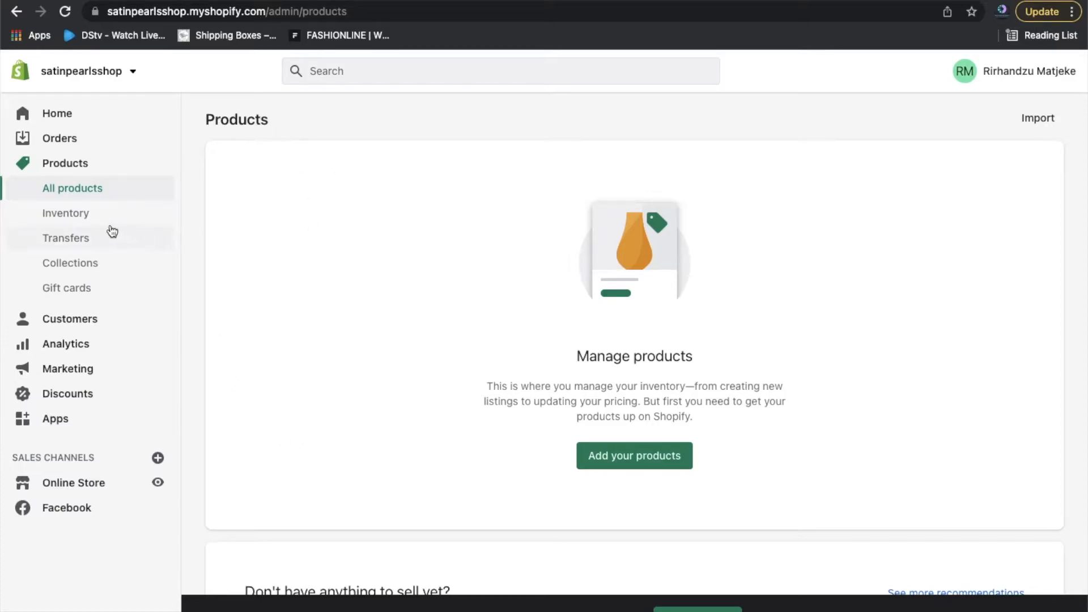
# View the Inventory page, then open the empty inventory Transfers page.
pyautogui.click(84, 216)
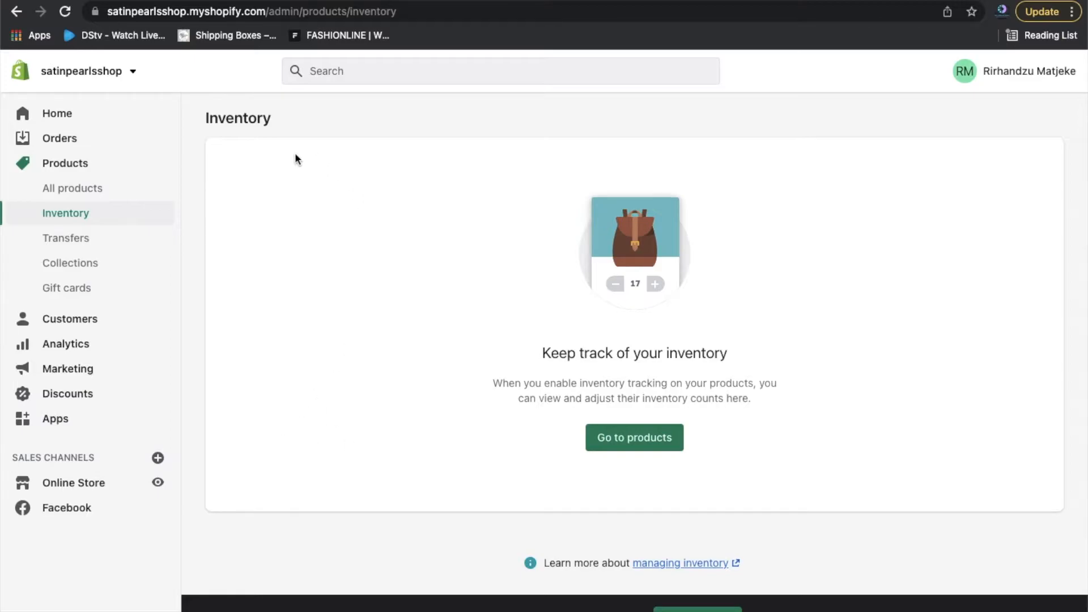
pyautogui.click(86, 247)
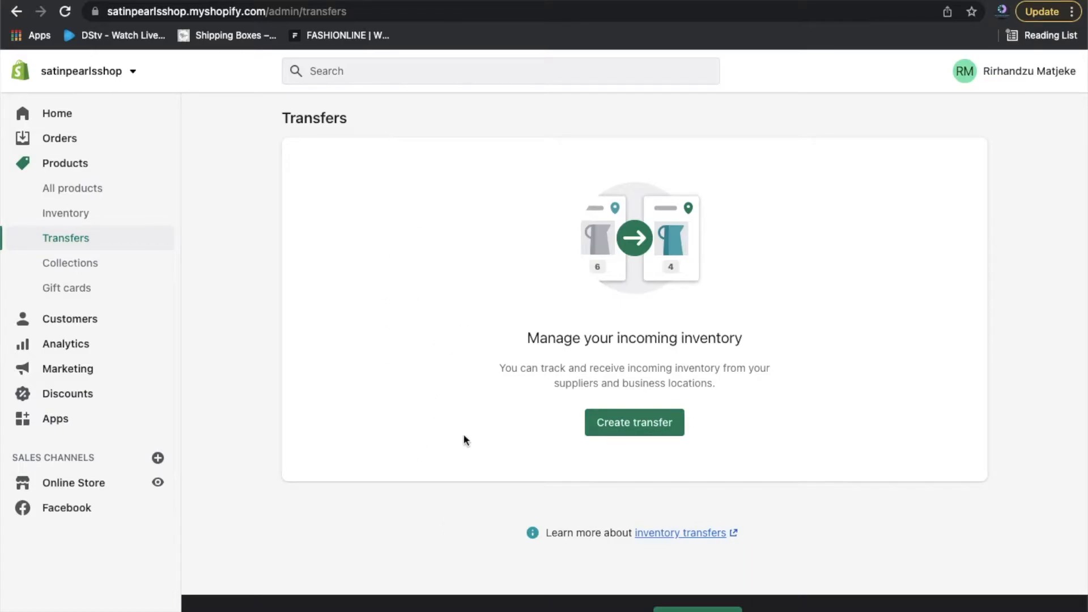
# Open Products > Collections, which lists only the default Home page collection.
pyautogui.click(103, 274)
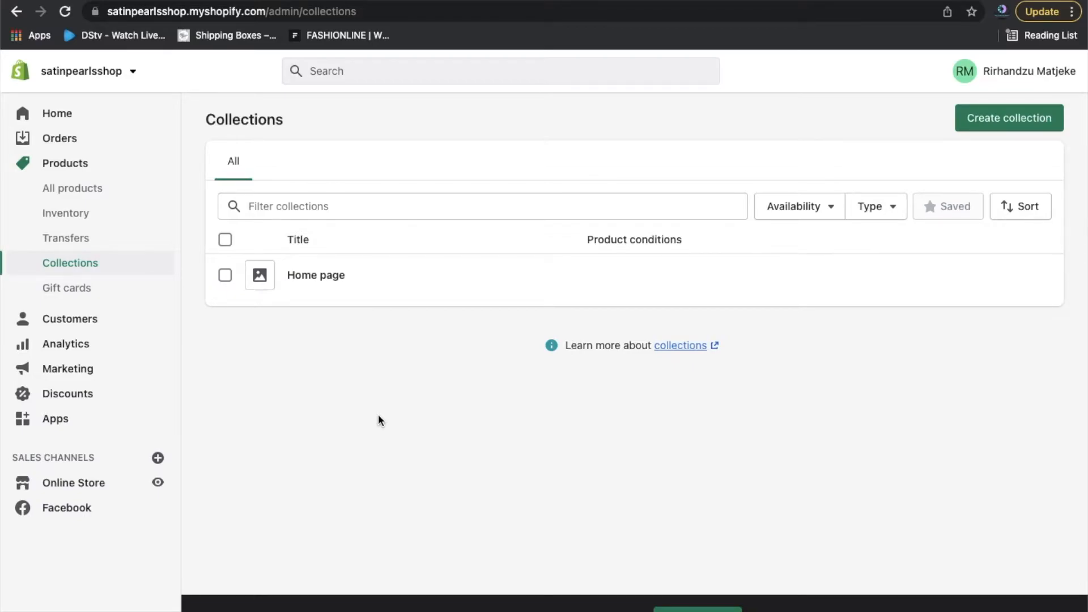
# Open the Gift cards page under Products.
pyautogui.click(89, 300)
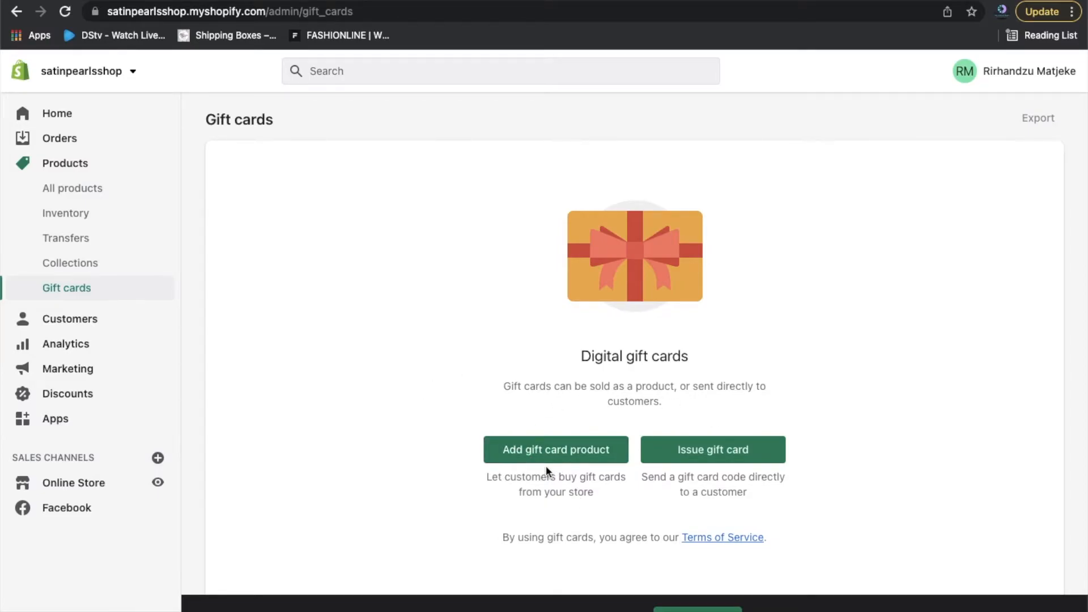
# Go to the store's Customers page from the sidebar.
pyautogui.click(64, 319)
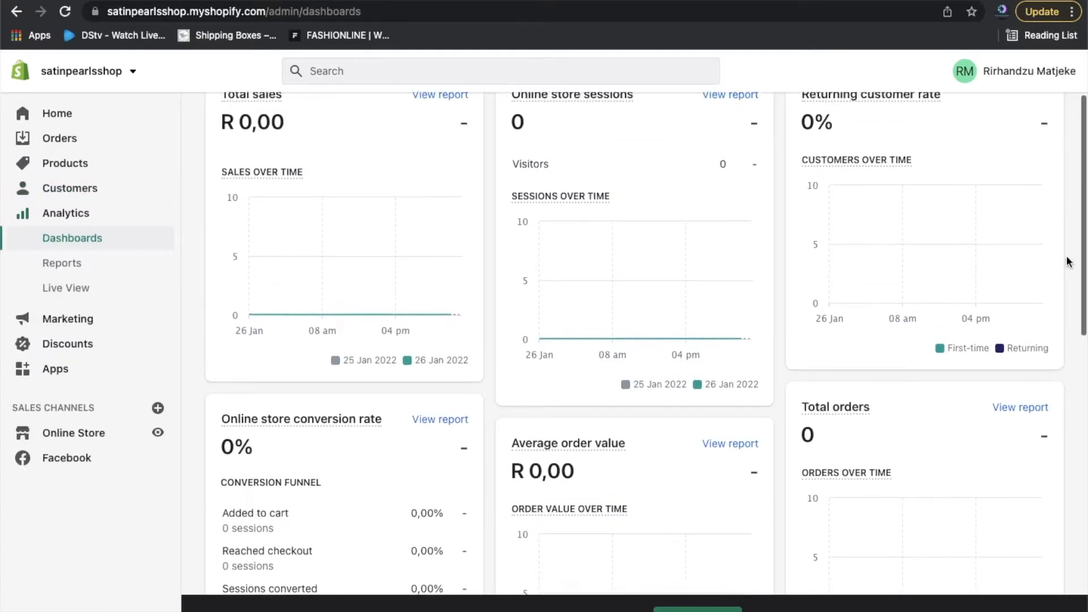
pyautogui.scroll(2, 402, 167)
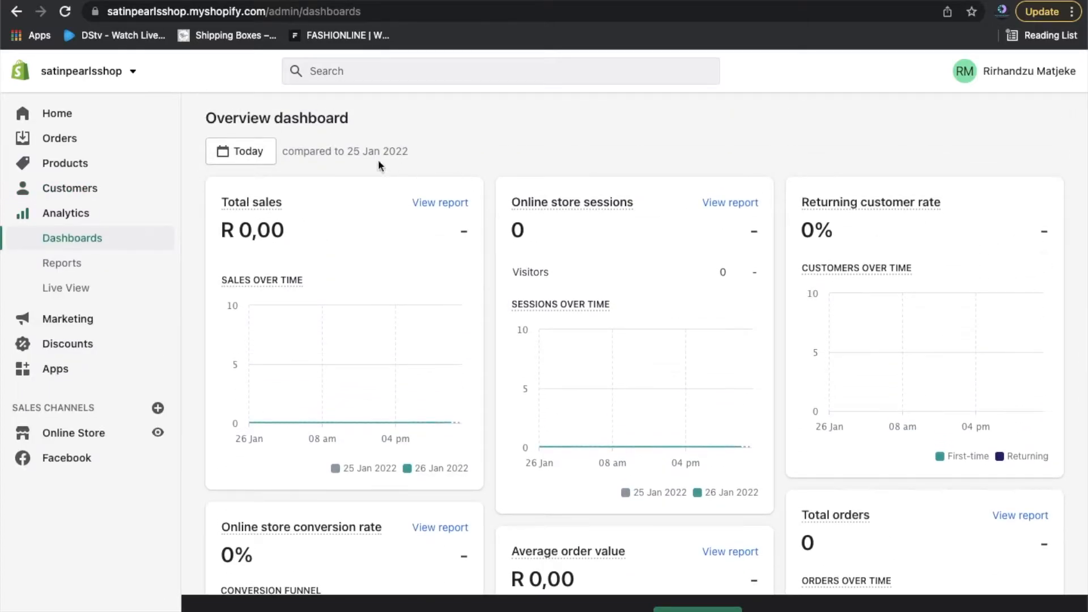
pyautogui.click(256, 156)
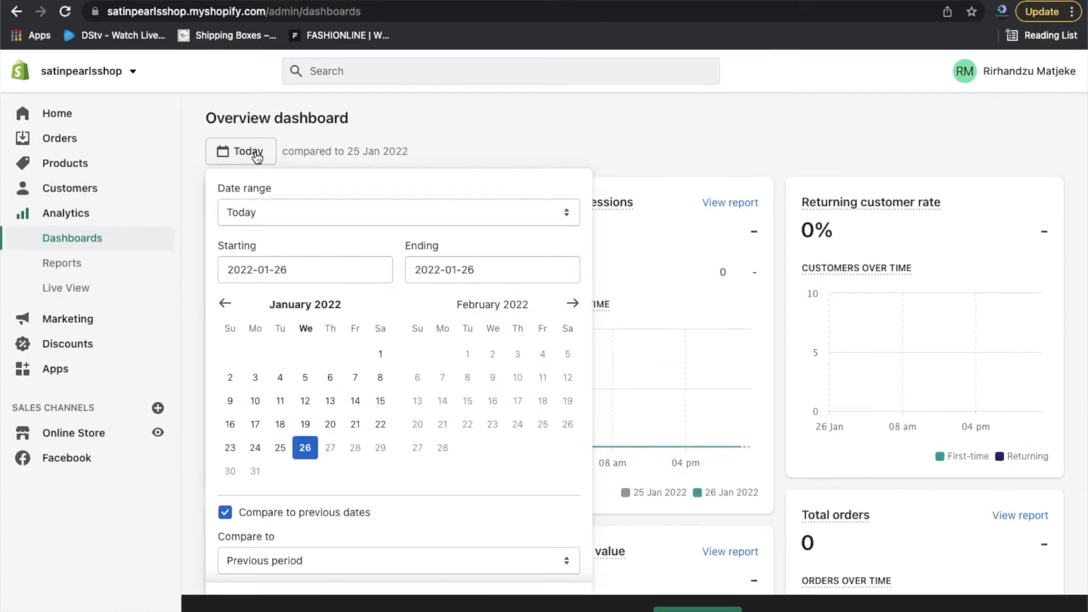
pyautogui.click(558, 224)
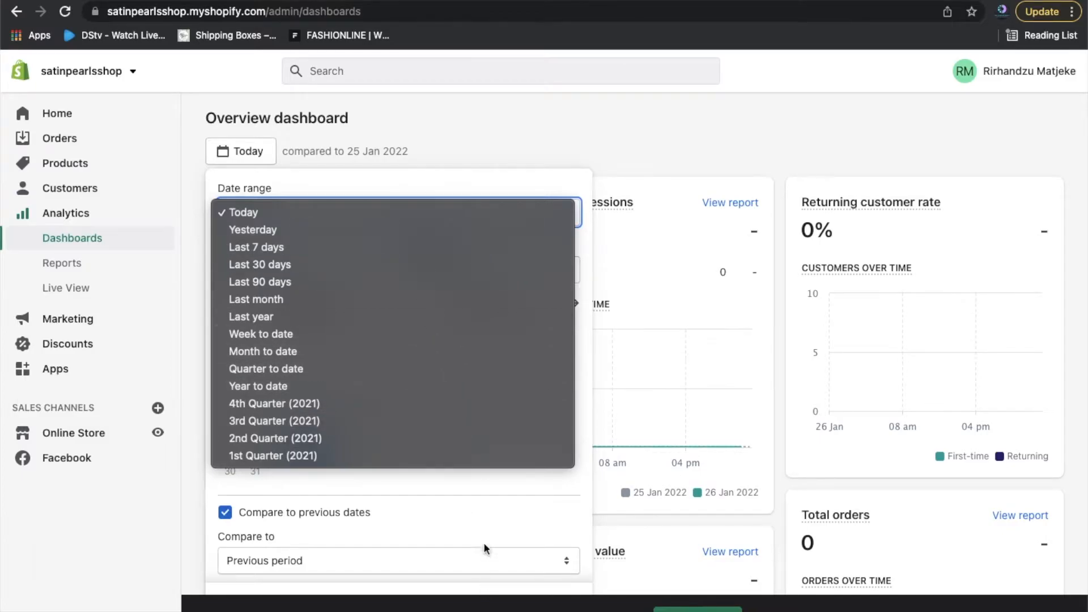
pyautogui.click(591, 135)
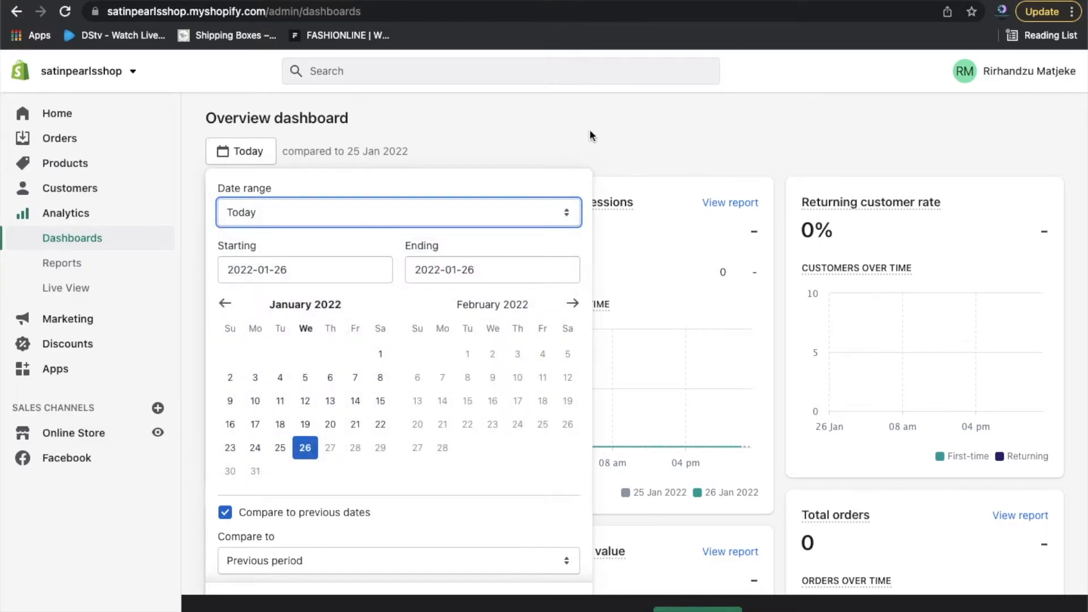
pyautogui.click(589, 135)
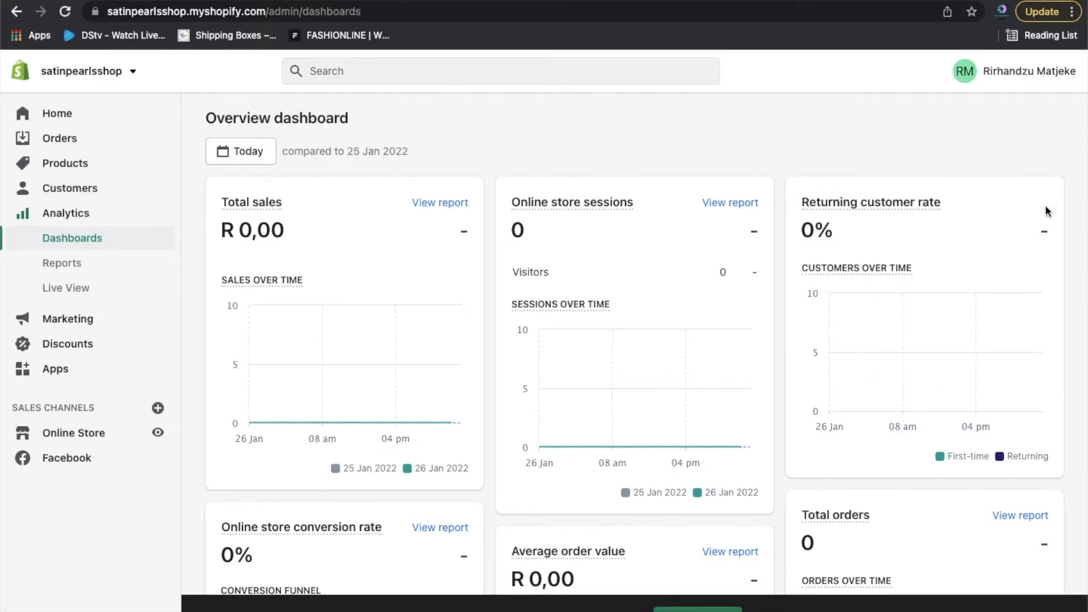
# Scroll down through the remaining Overview dashboard cards.
pyautogui.scroll(-1, 1071, 241)
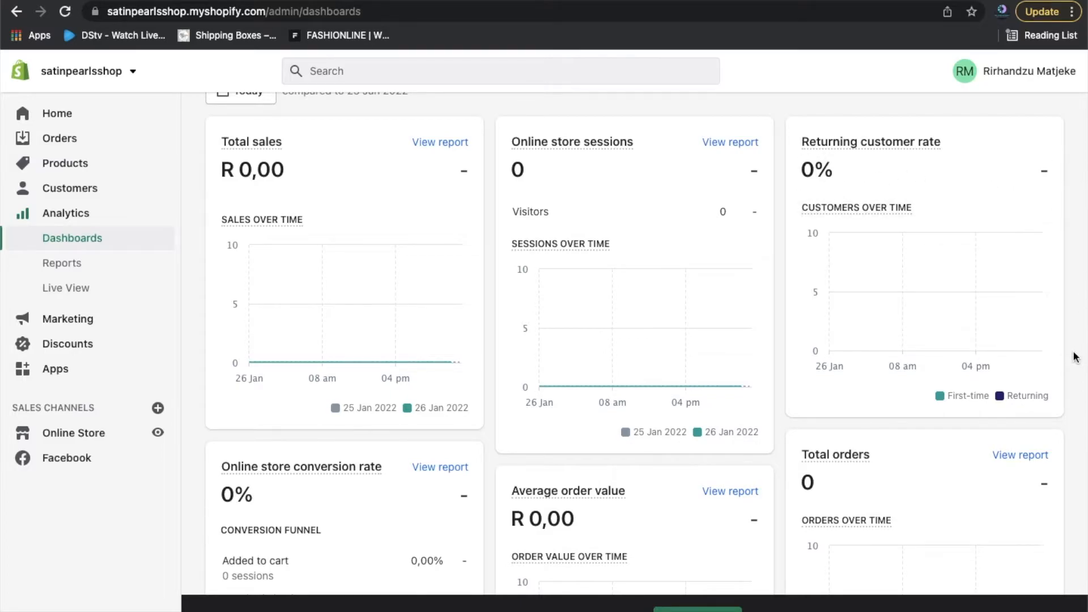
pyautogui.scroll(-4, 1075, 357)
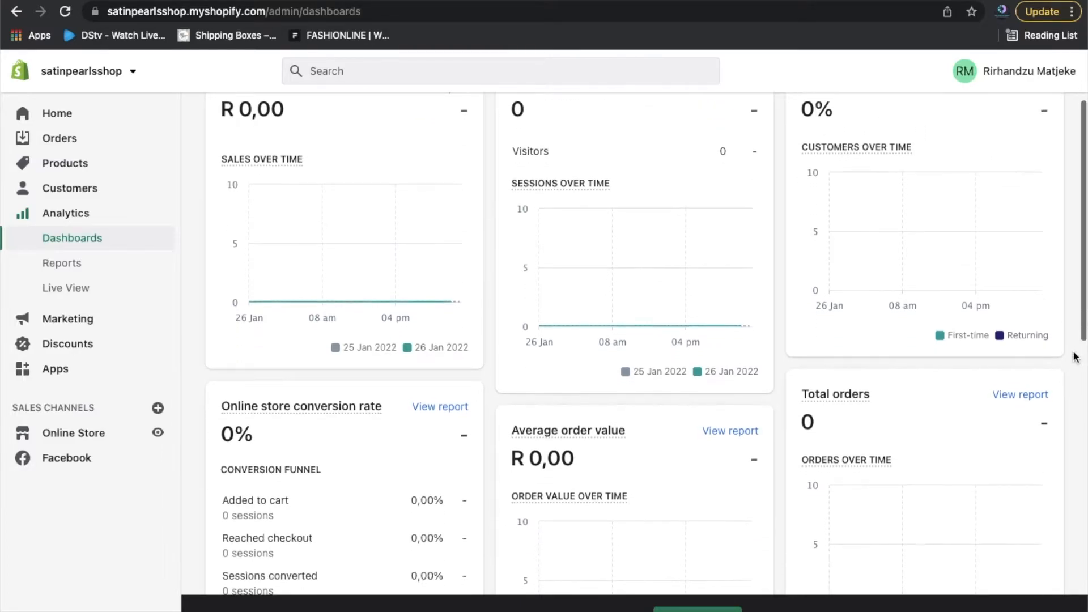
pyautogui.scroll(-3, 1075, 357)
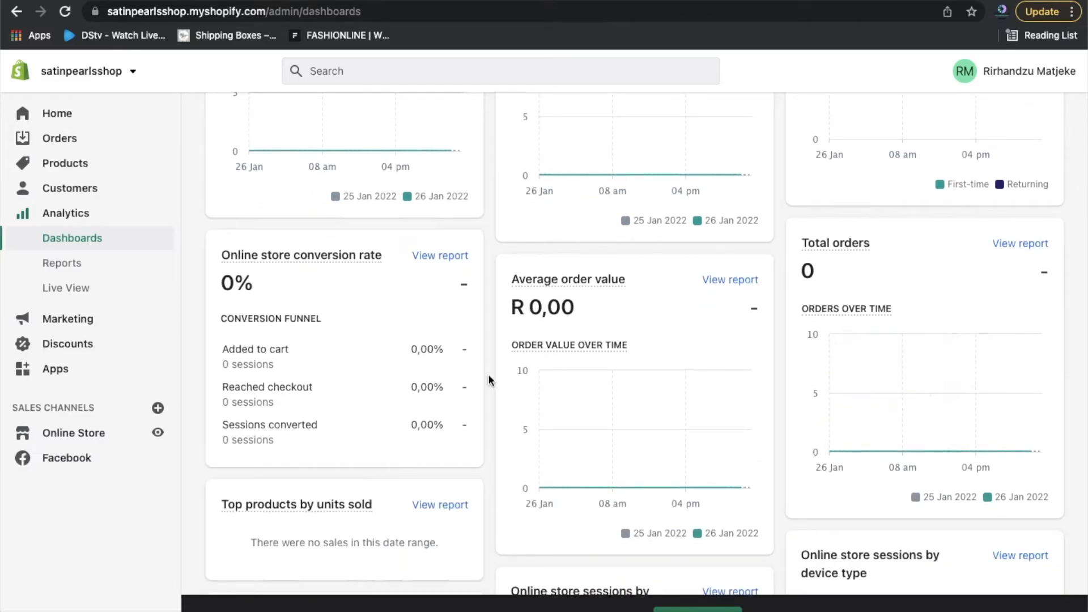
pyautogui.scroll(-10, 333, 321)
# Open Analytics Reports, browse the report category cards, then switch to Live View.
pyautogui.click(40, 263)
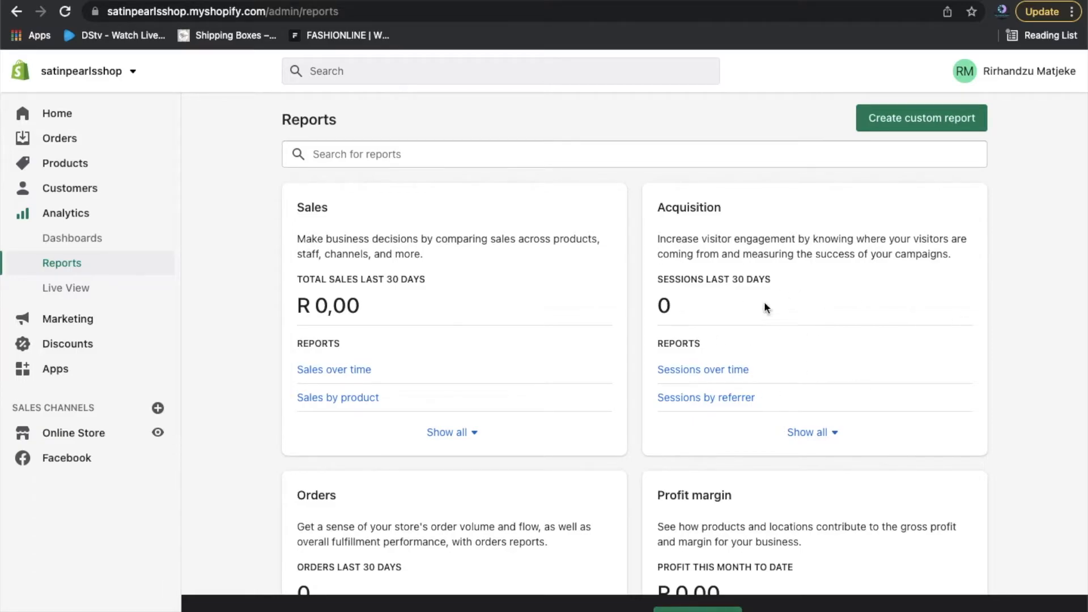
pyautogui.scroll(-3, 1028, 429)
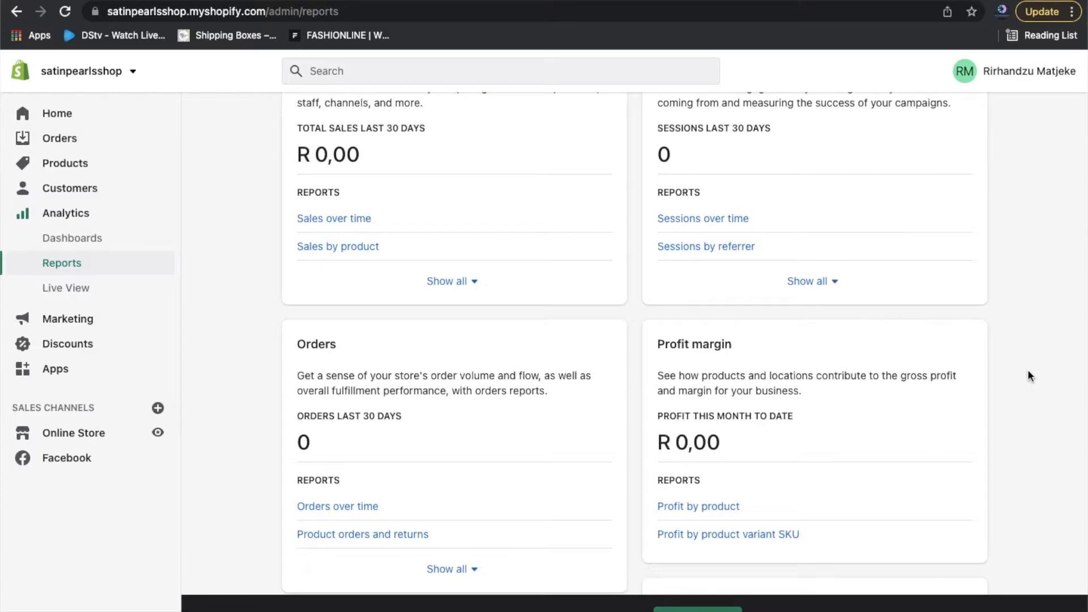
pyautogui.scroll(-3, 1029, 373)
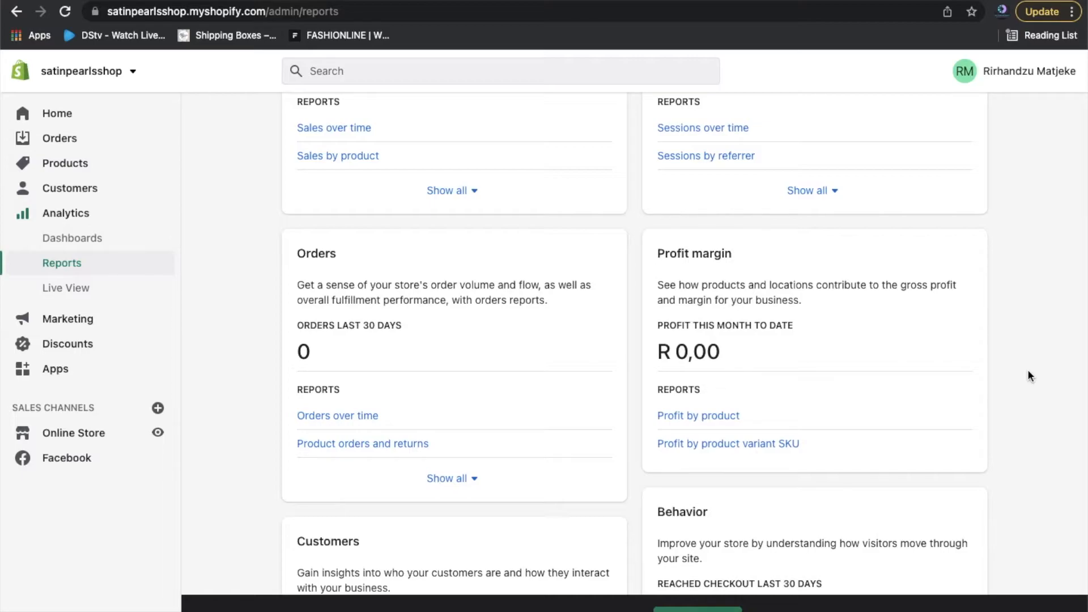
pyautogui.scroll(-3, 1028, 373)
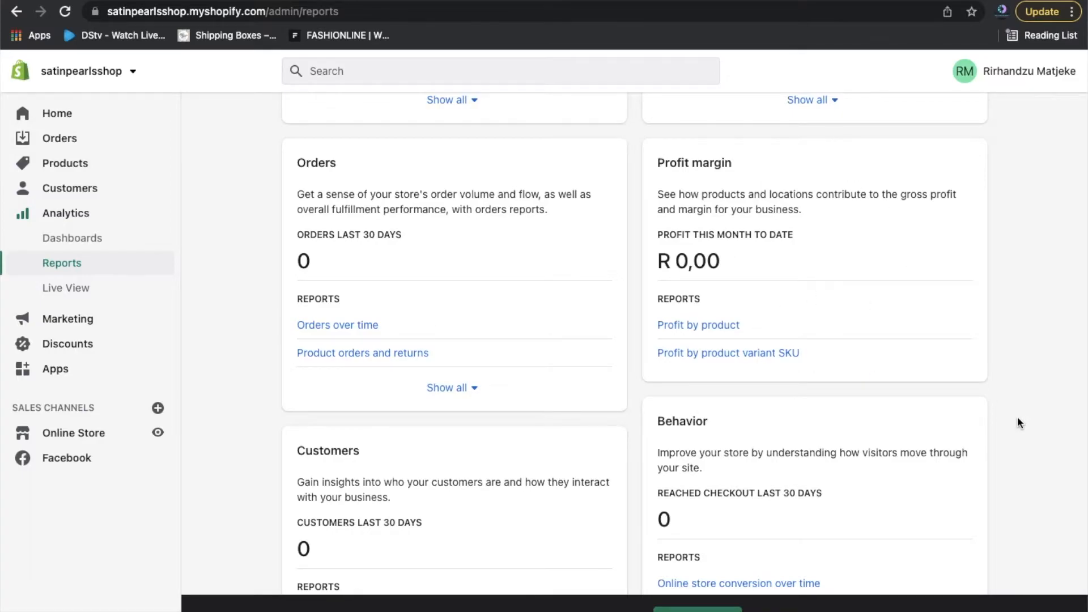
pyautogui.scroll(-3, 1018, 423)
pyautogui.scroll(2, 1018, 422)
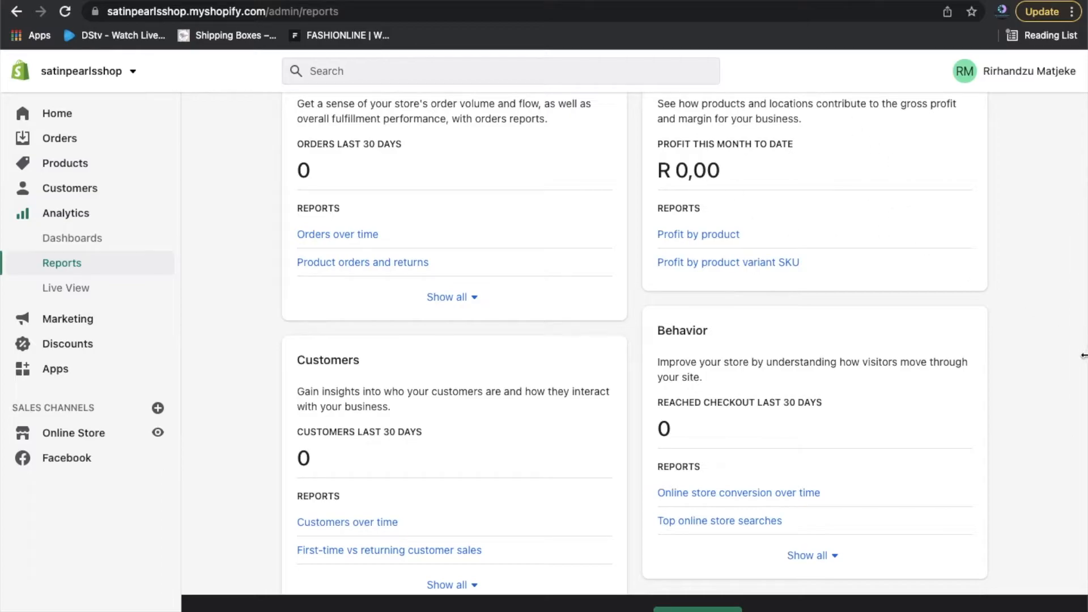
pyautogui.scroll(-3, 1015, 421)
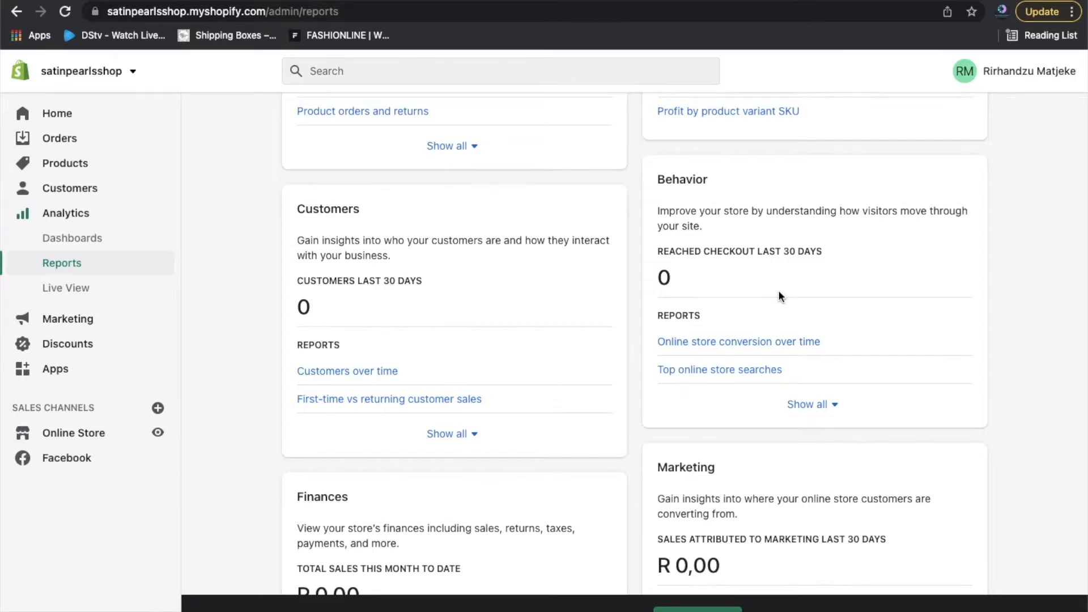
pyautogui.scroll(-7, 779, 292)
pyautogui.click(66, 290)
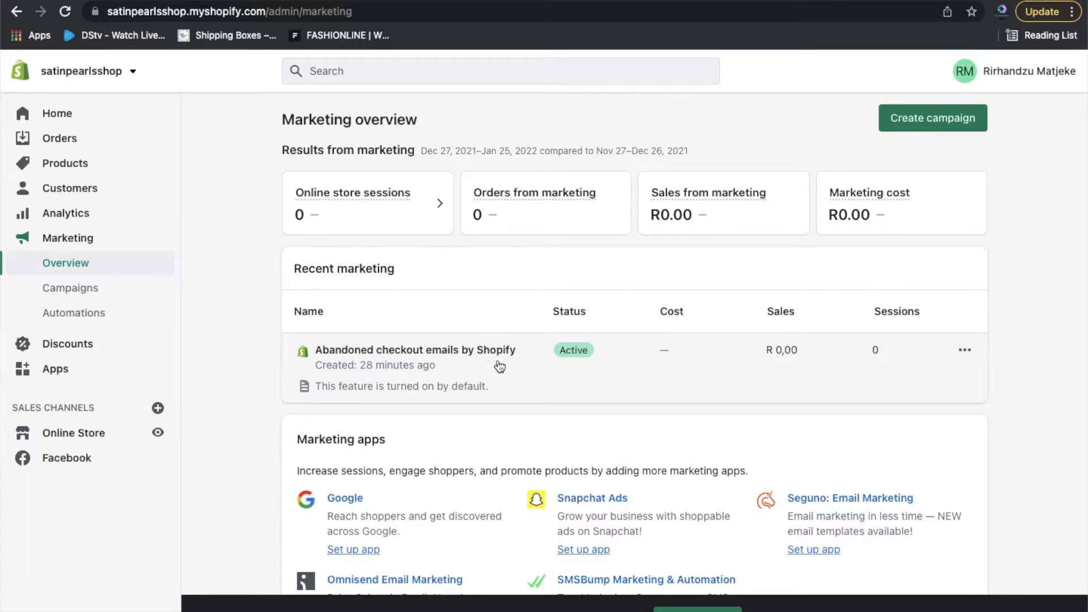
# View the Abandoned checkout emails report from its actions menu, then leave it.
pyautogui.click(967, 350)
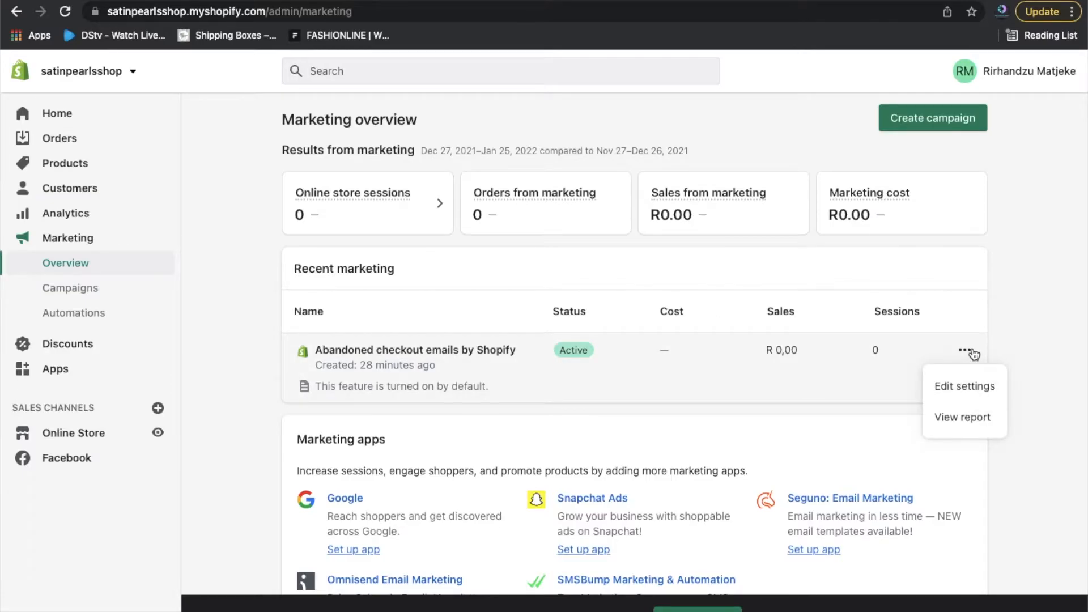
pyautogui.click(963, 417)
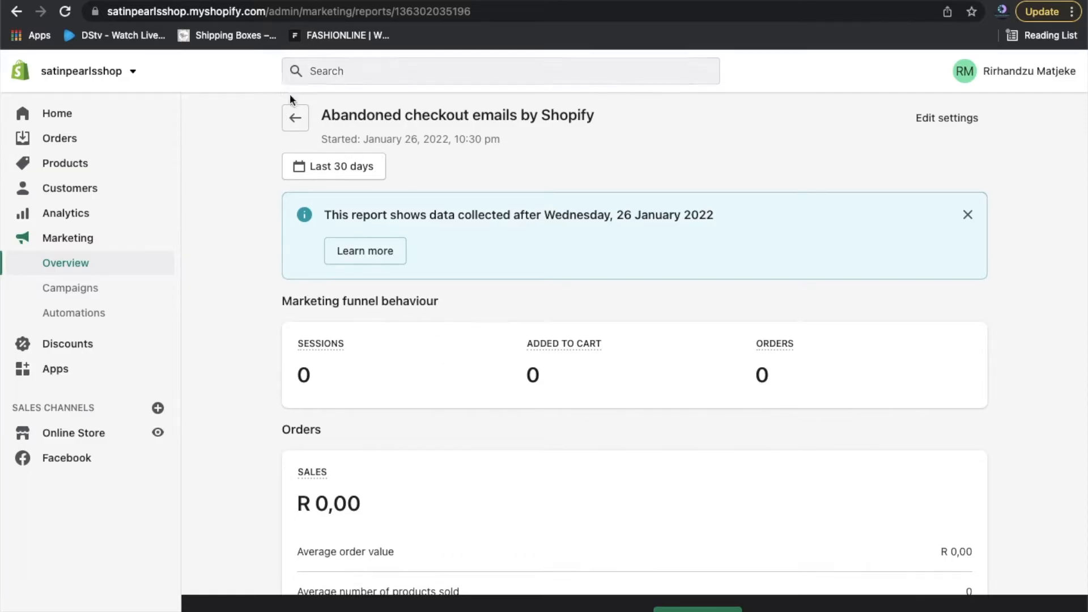
pyautogui.click(294, 118)
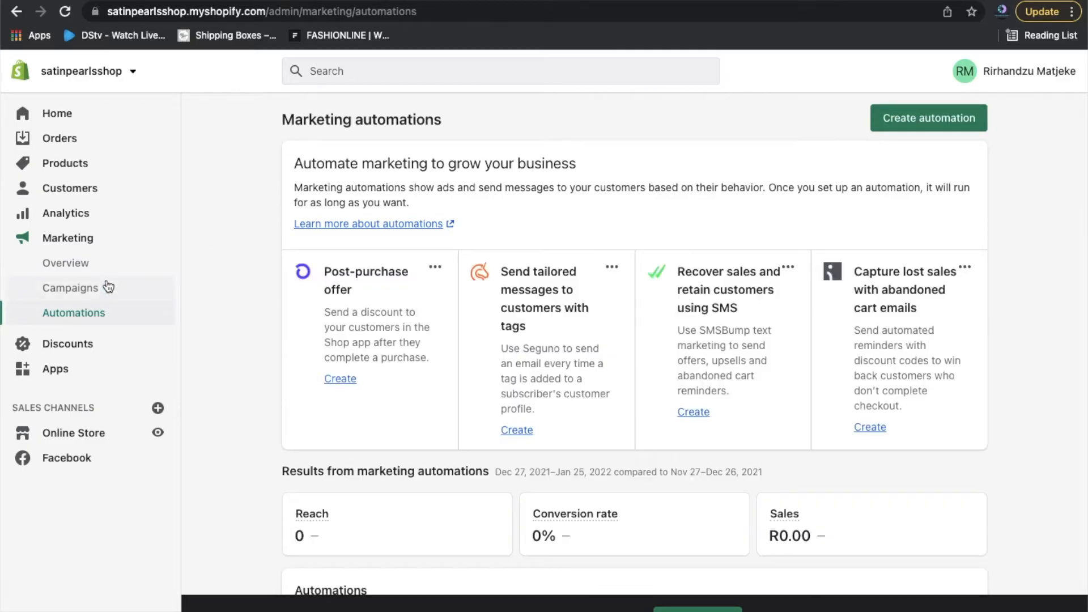
# Return to Marketing > Overview, showing zero sessions, orders and sales.
pyautogui.click(63, 264)
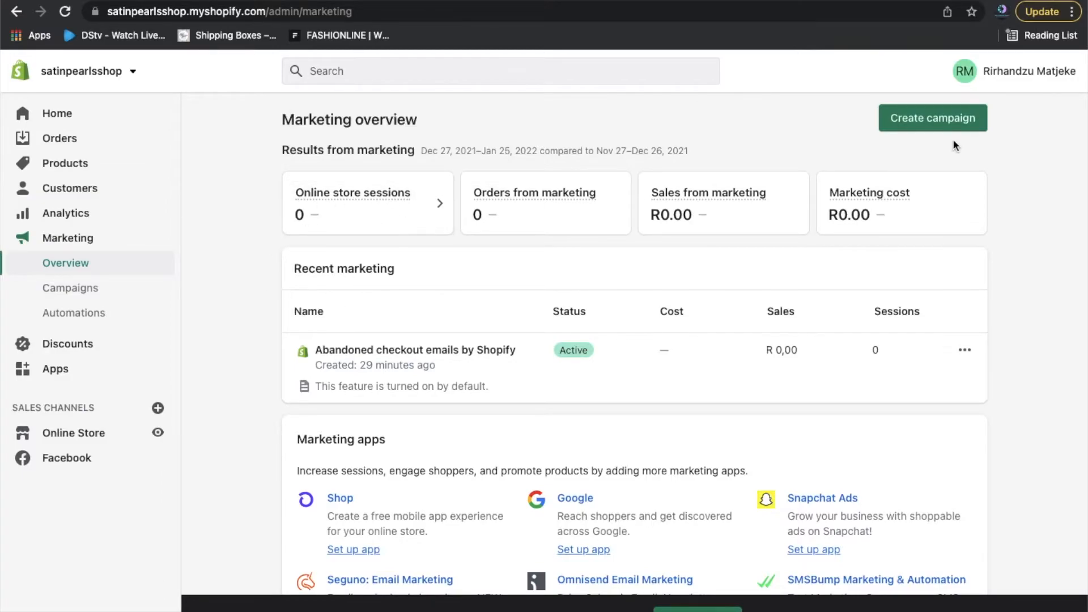
pyautogui.click(930, 113)
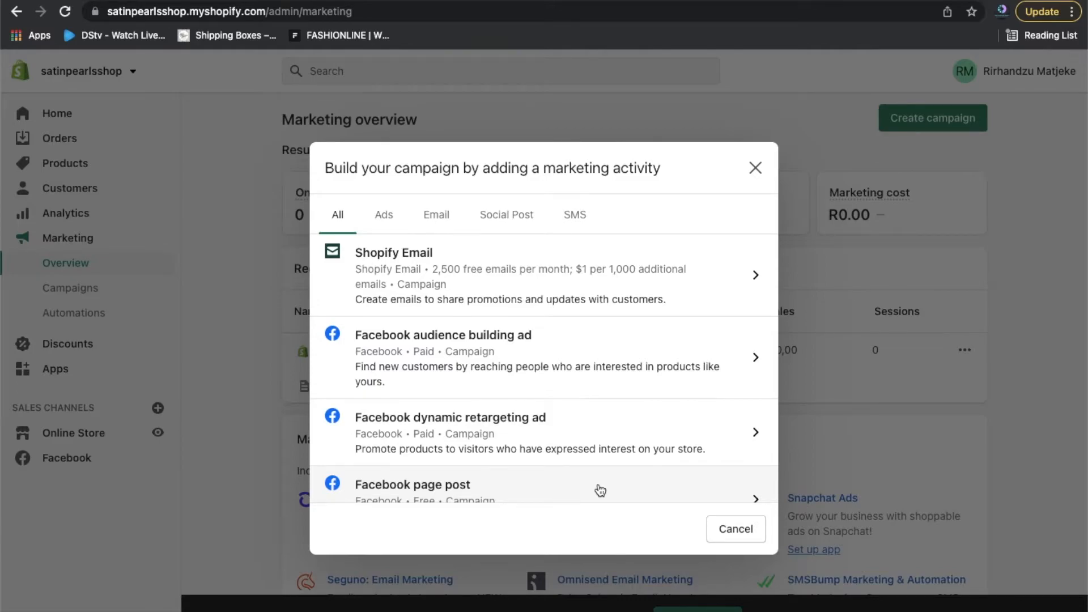
pyautogui.click(392, 220)
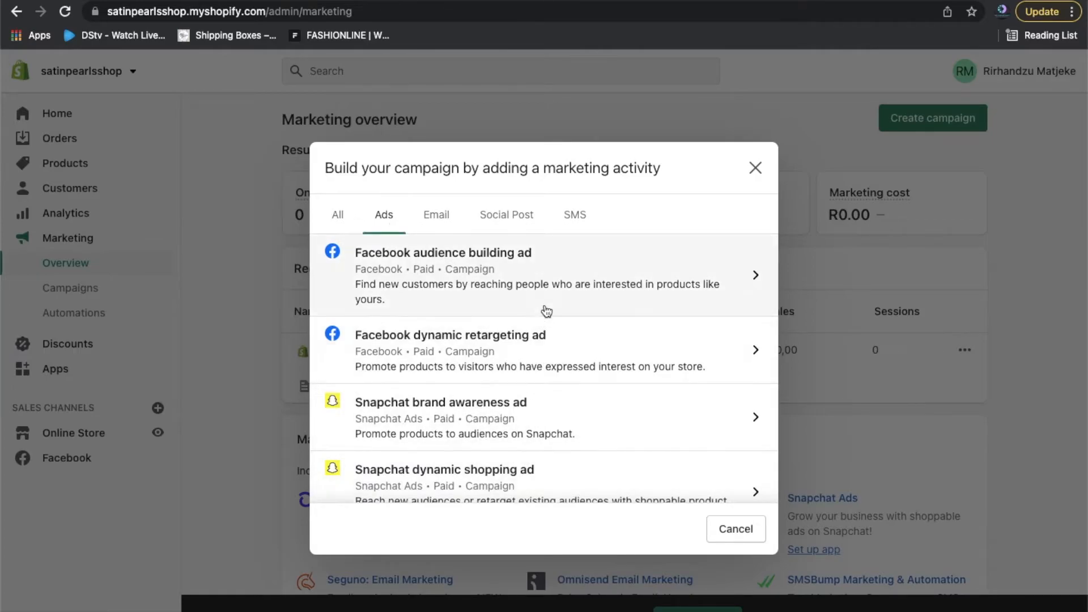
pyautogui.click(443, 221)
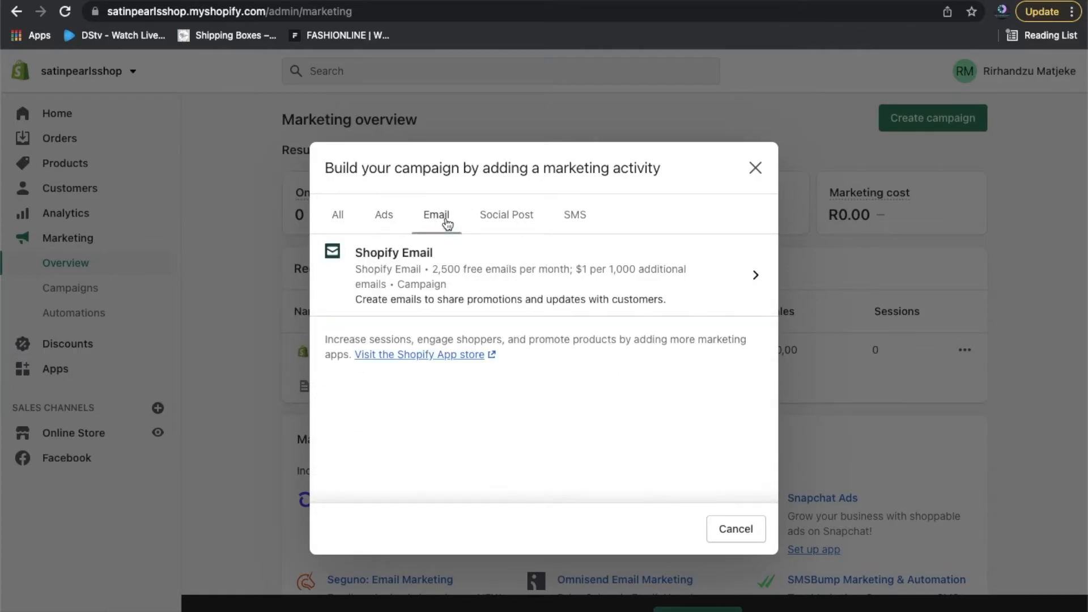
pyautogui.click(508, 228)
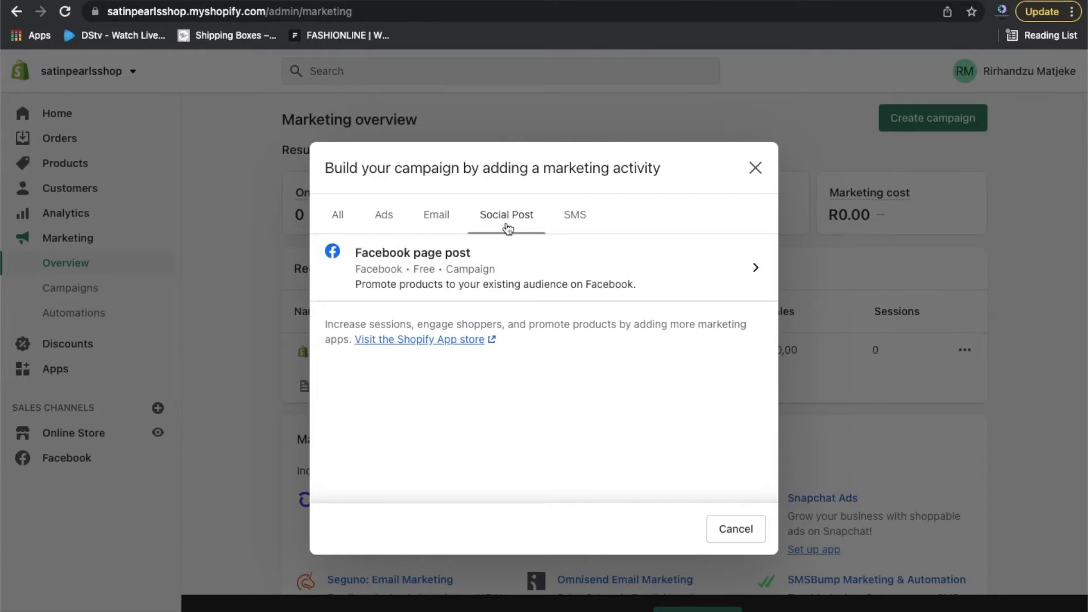
pyautogui.click(594, 229)
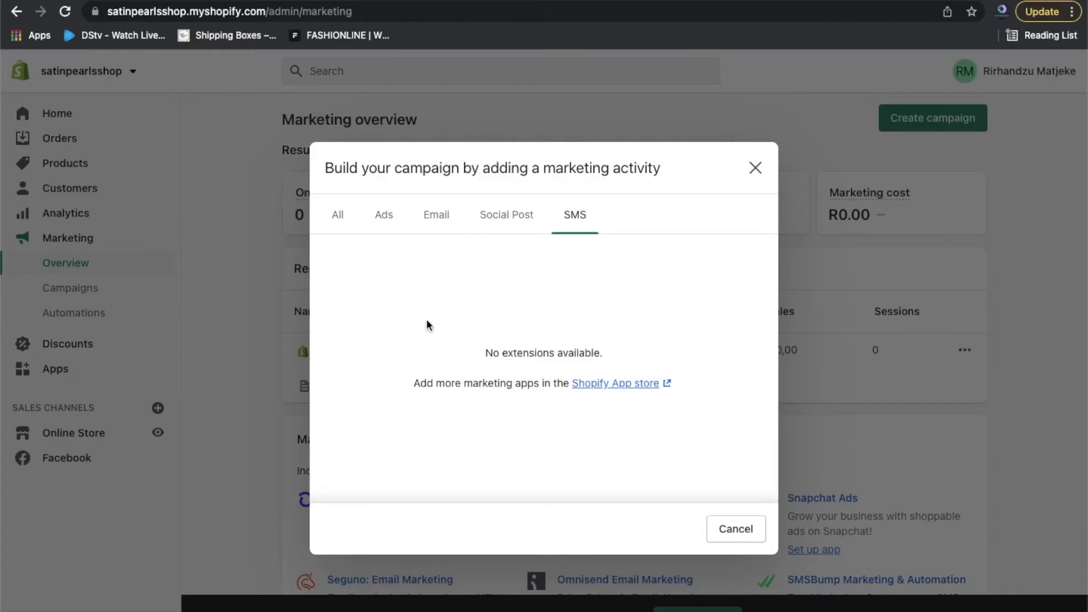
pyautogui.click(342, 228)
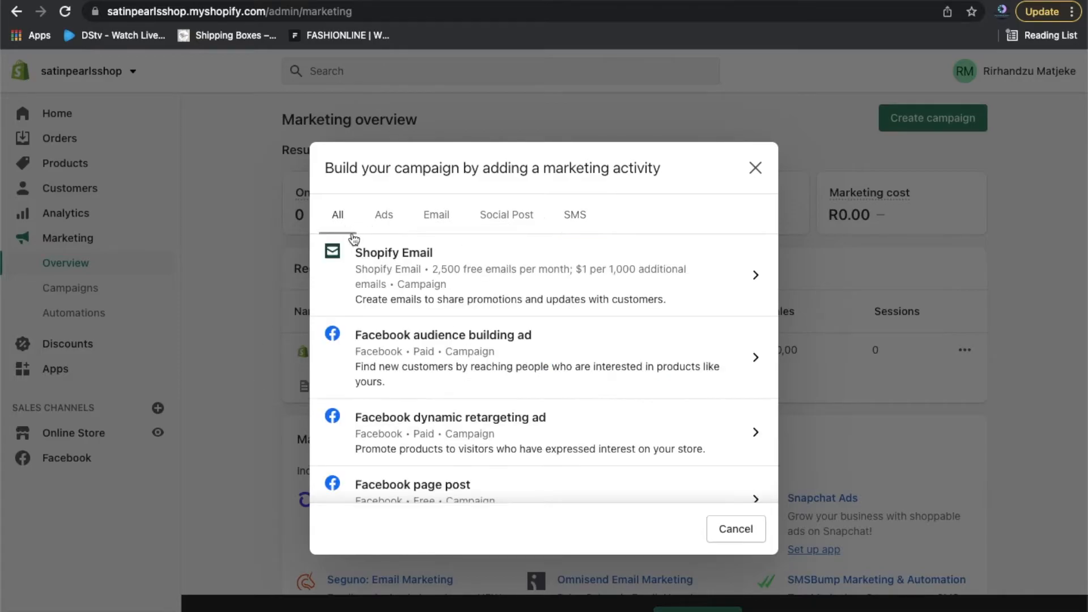
pyautogui.click(755, 168)
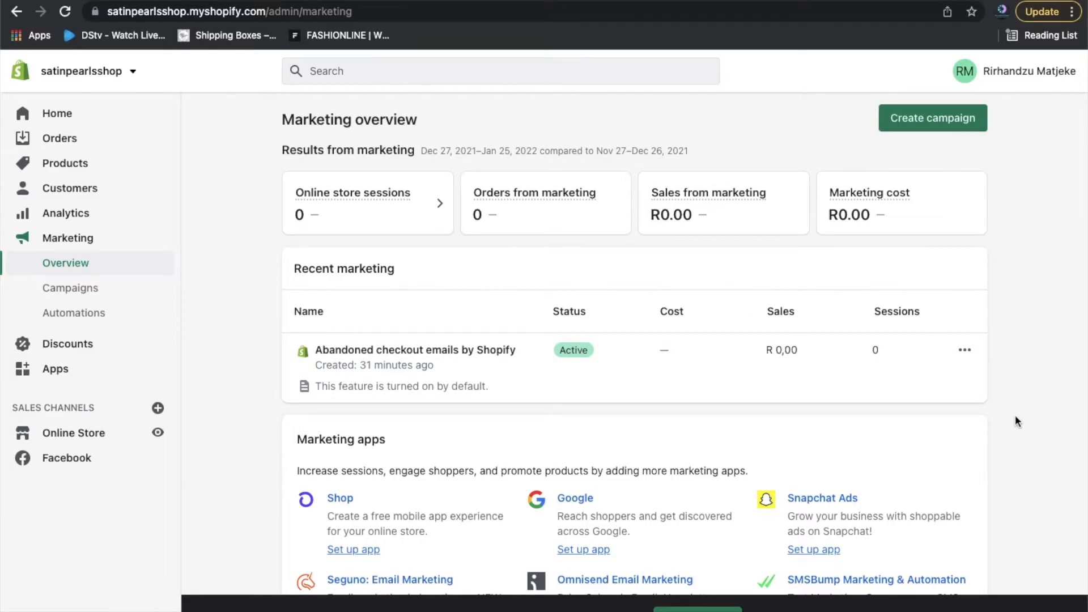
pyautogui.scroll(-1, 1015, 421)
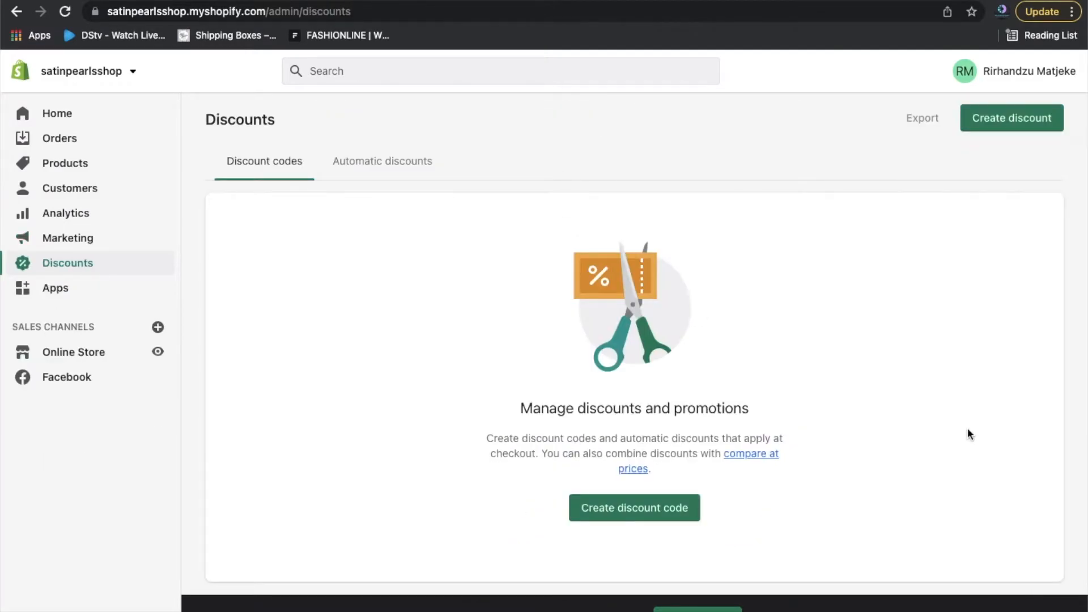
# Switch Discounts to the Automatic discounts tab and browse its empty list.
pyautogui.scroll(-2, 967, 429)
pyautogui.scroll(2, 968, 434)
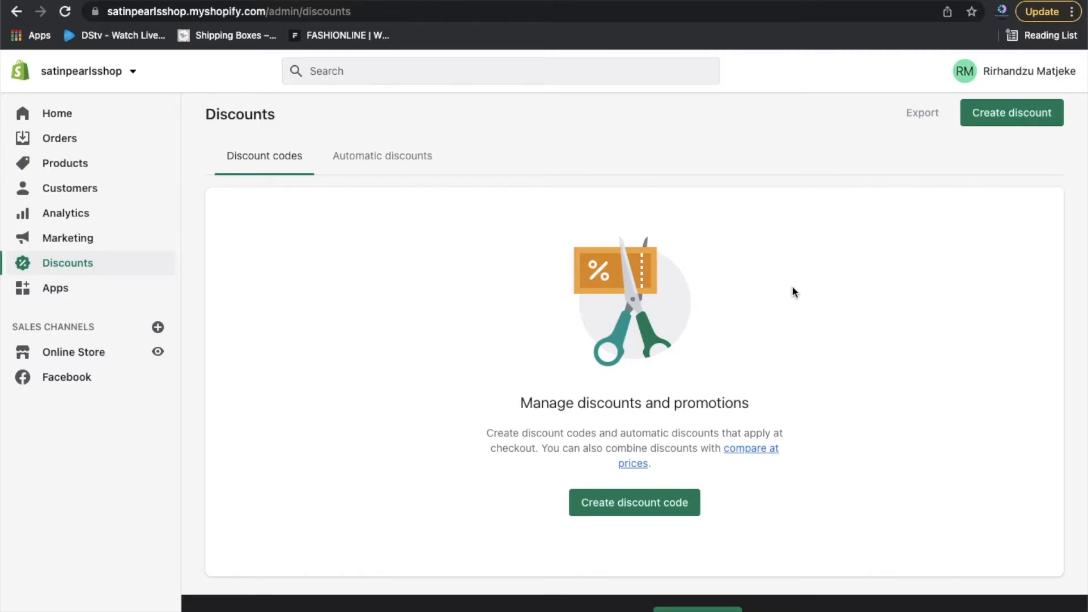
pyautogui.scroll(-1, 928, 399)
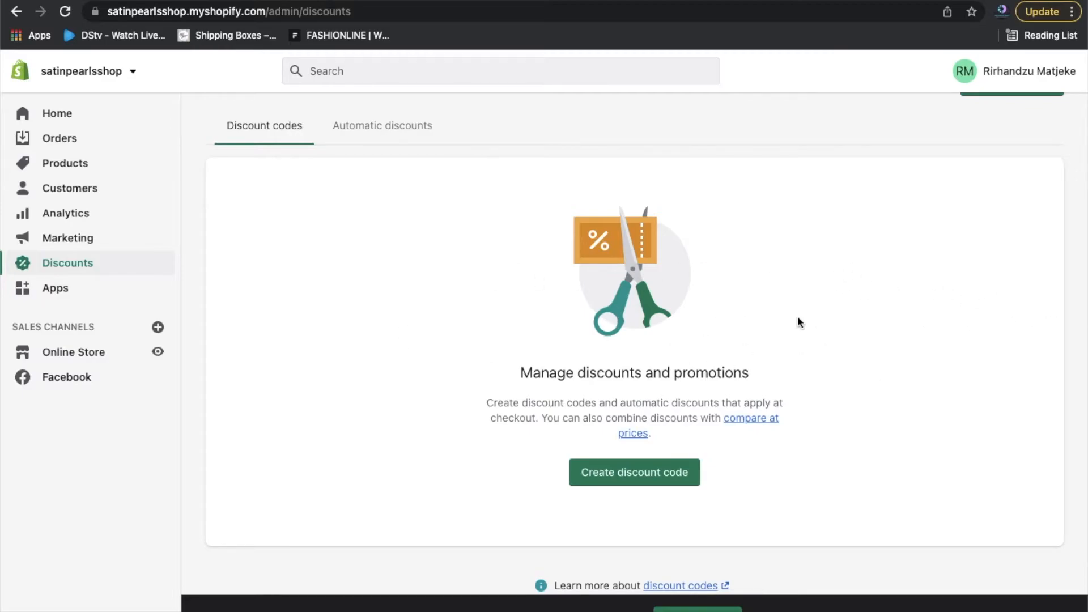
pyautogui.click(388, 124)
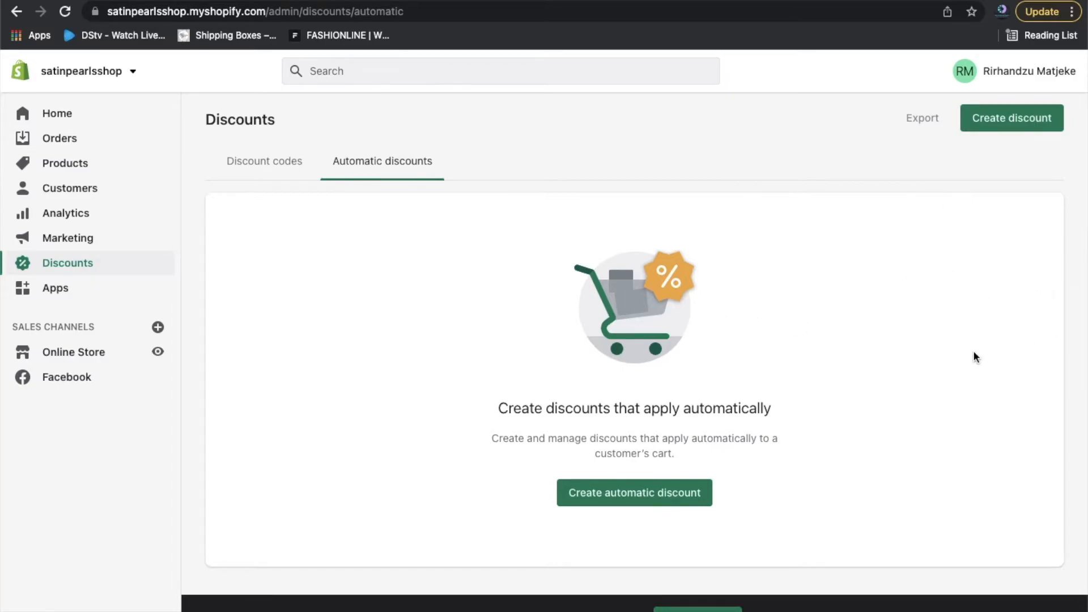
pyautogui.scroll(-2, 974, 351)
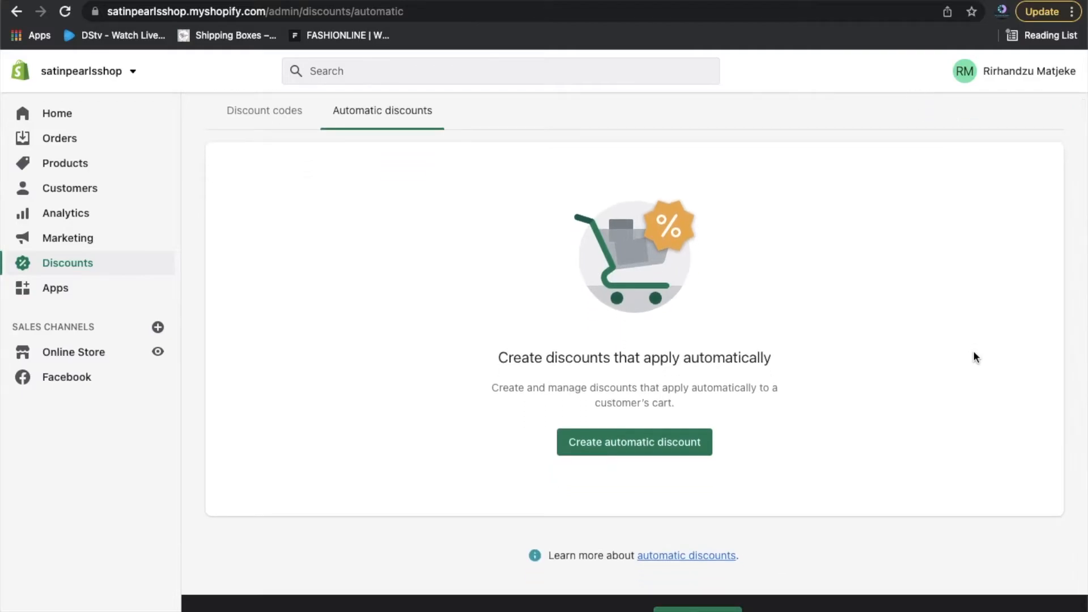
pyautogui.scroll(1, 974, 351)
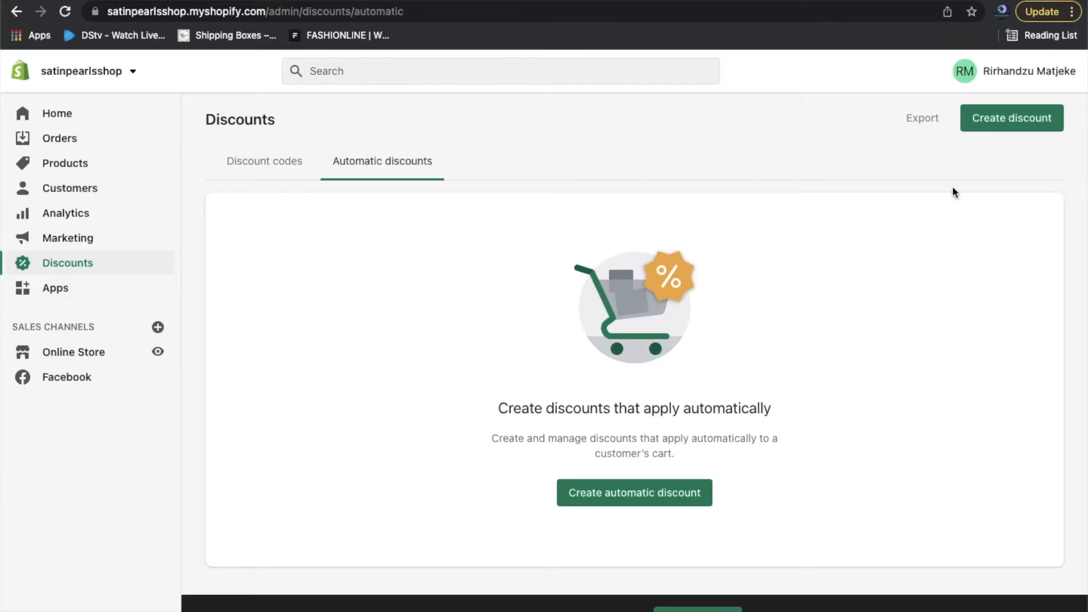
# Browse the Apps page with the installed Facebook app, then open the App Store.
pyautogui.click(243, 160)
pyautogui.click(90, 292)
pyautogui.scroll(-3, 1014, 244)
pyautogui.scroll(-2, 1014, 239)
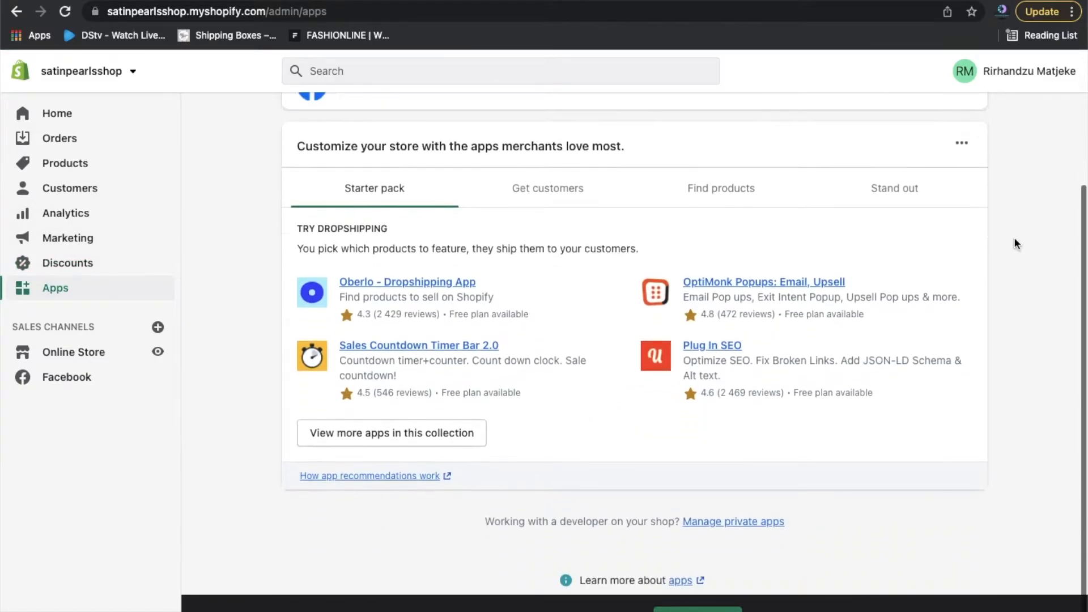
pyautogui.scroll(1, 1014, 239)
pyautogui.scroll(3, 1015, 243)
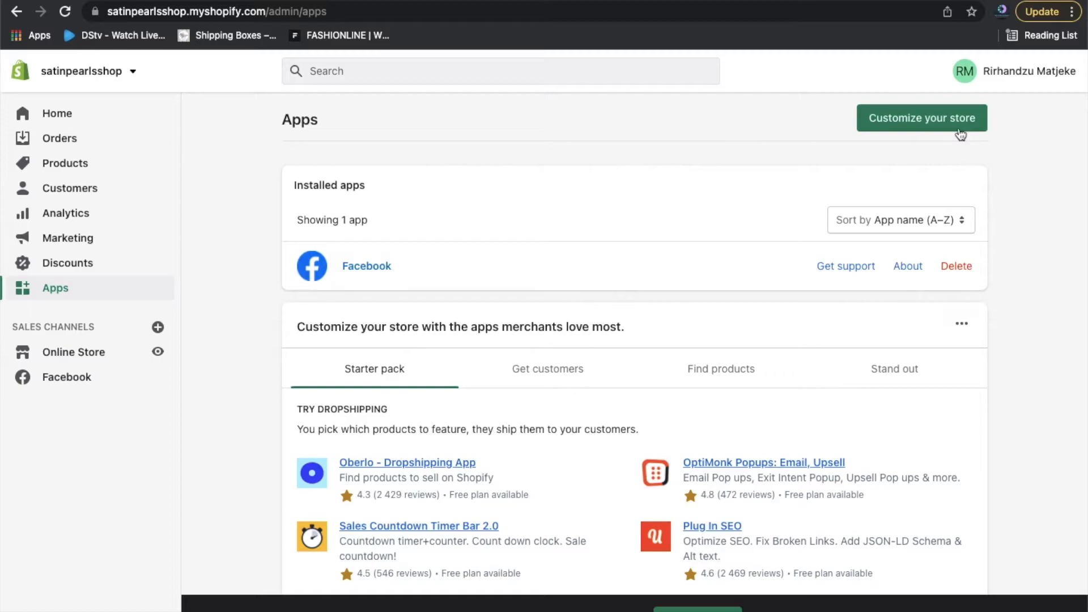
pyautogui.click(945, 126)
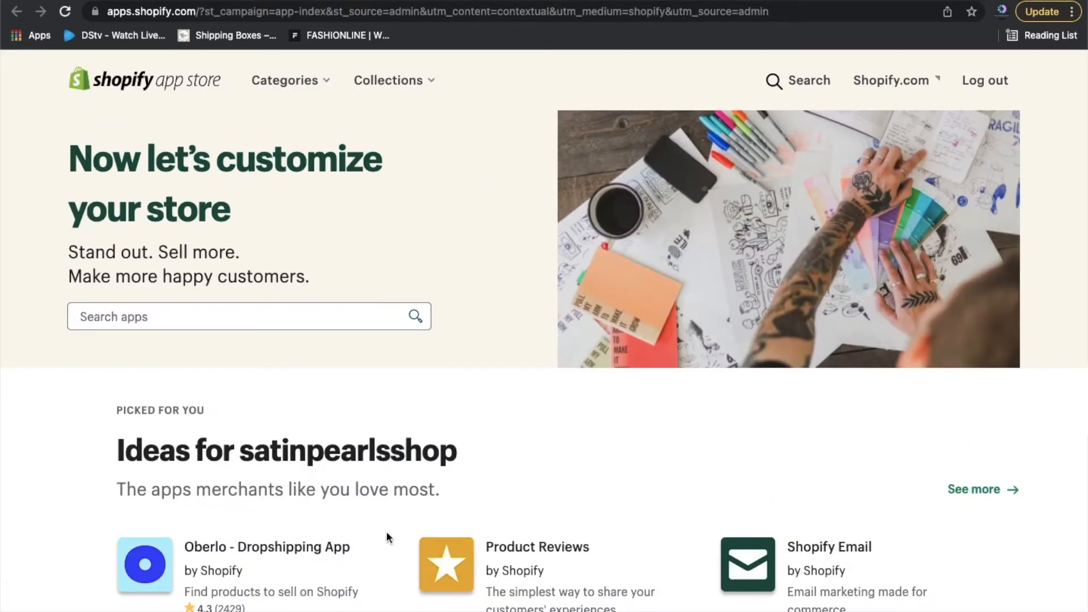
# Scroll through the recommended apps such as Oberlo, Product Reviews and Shopify Email, then back up.
pyautogui.scroll(-3, 1033, 446)
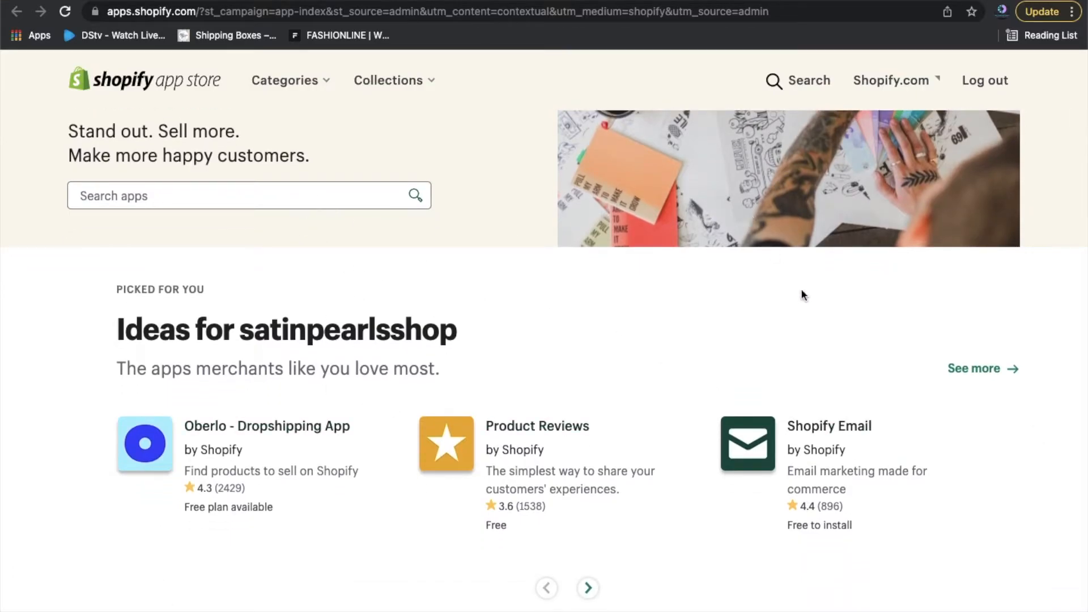
pyautogui.scroll(-5, 1067, 277)
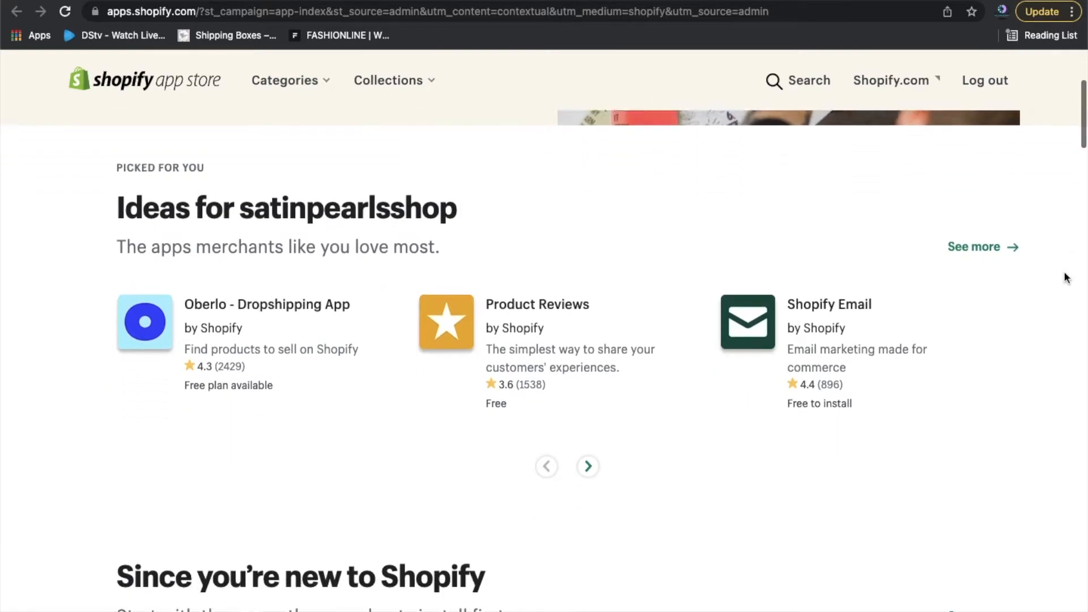
pyautogui.scroll(-5, 1067, 277)
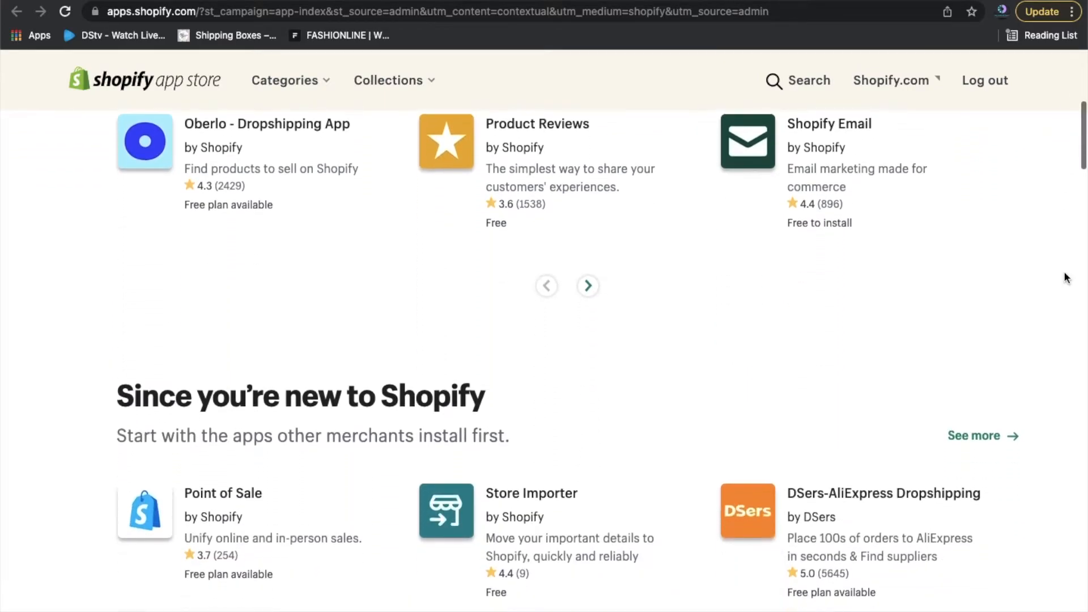
pyautogui.scroll(-2, 1067, 278)
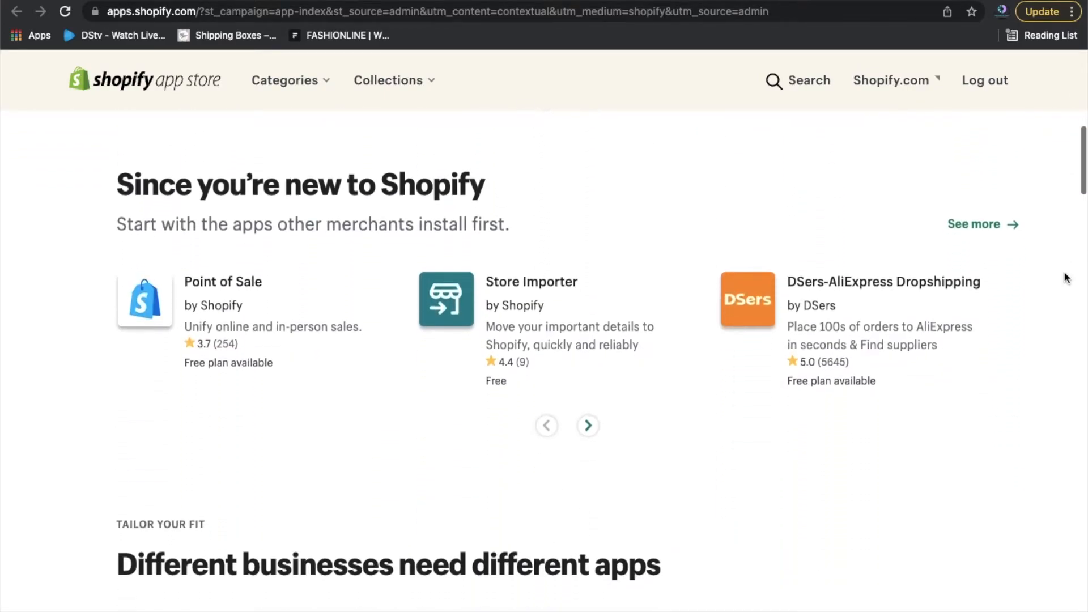
pyautogui.scroll(-4, 1067, 277)
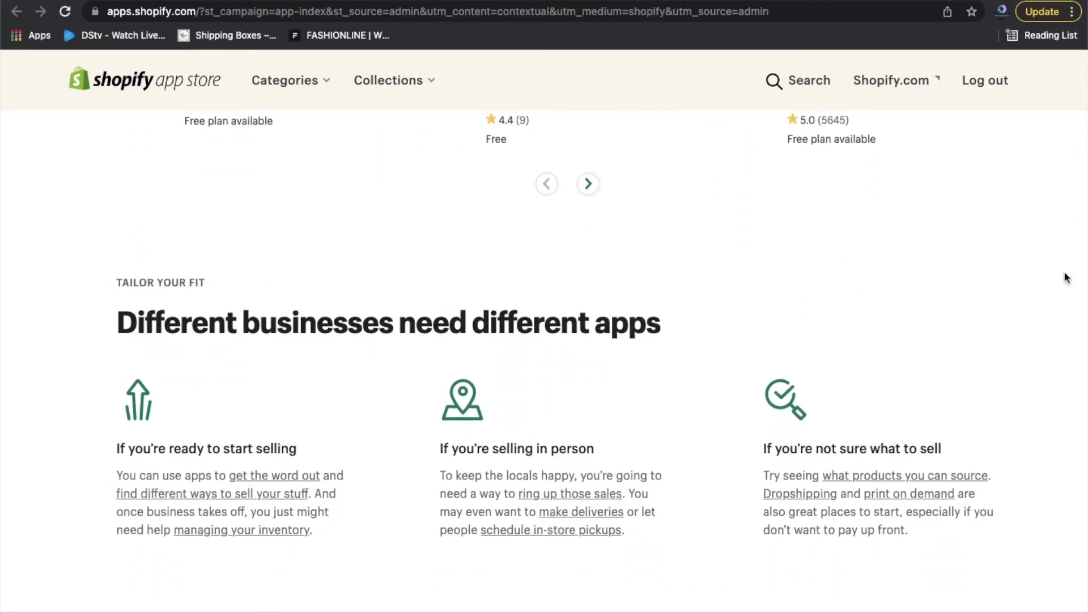
pyautogui.scroll(-8, 1067, 278)
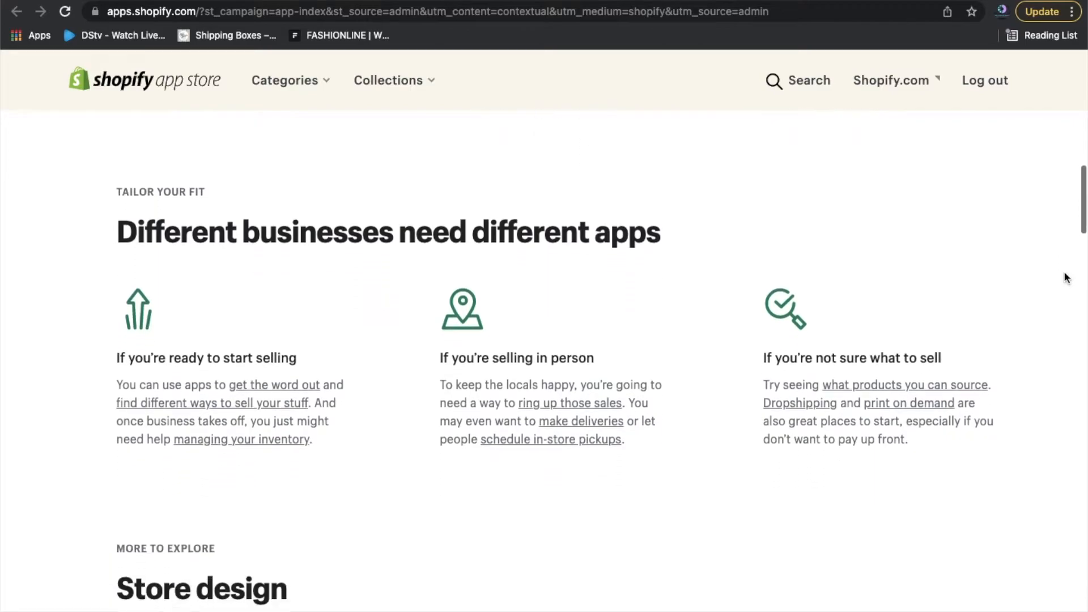
pyautogui.scroll(-1, 1067, 278)
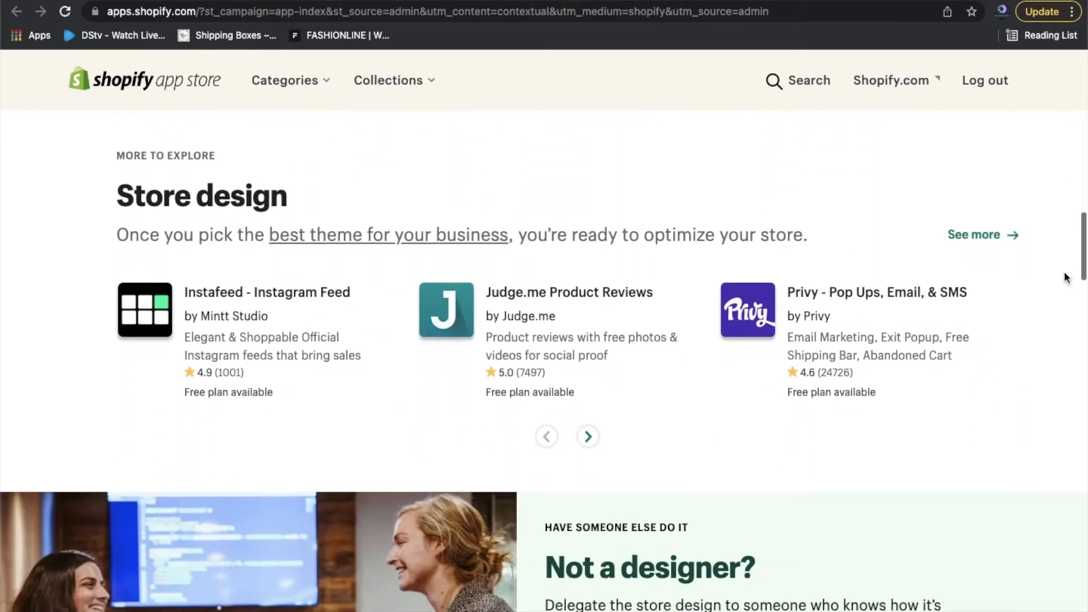
pyautogui.scroll(5, 1068, 278)
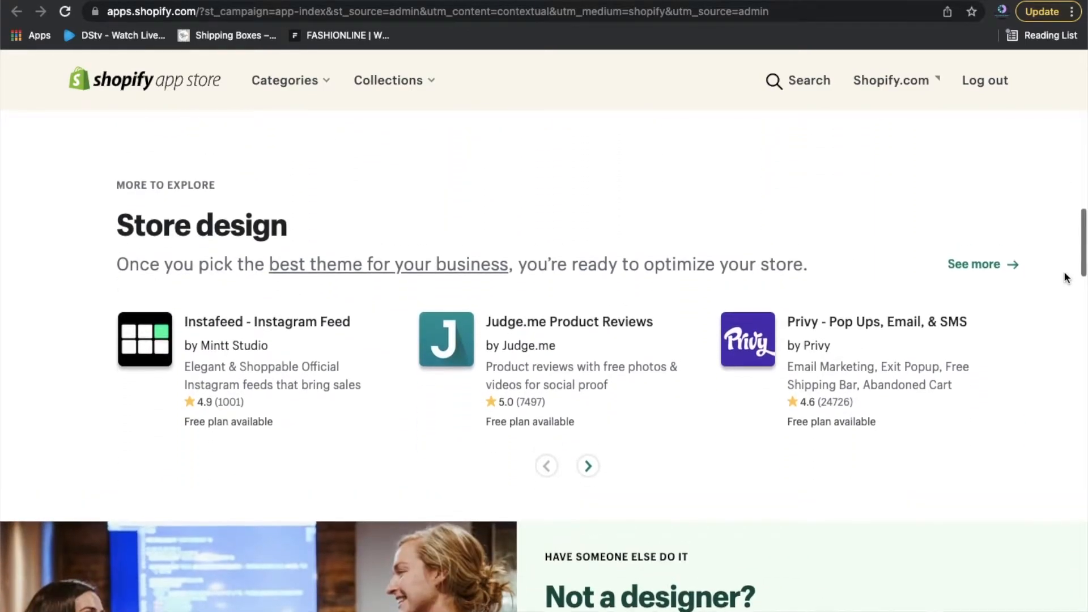
pyautogui.scroll(4, 1067, 278)
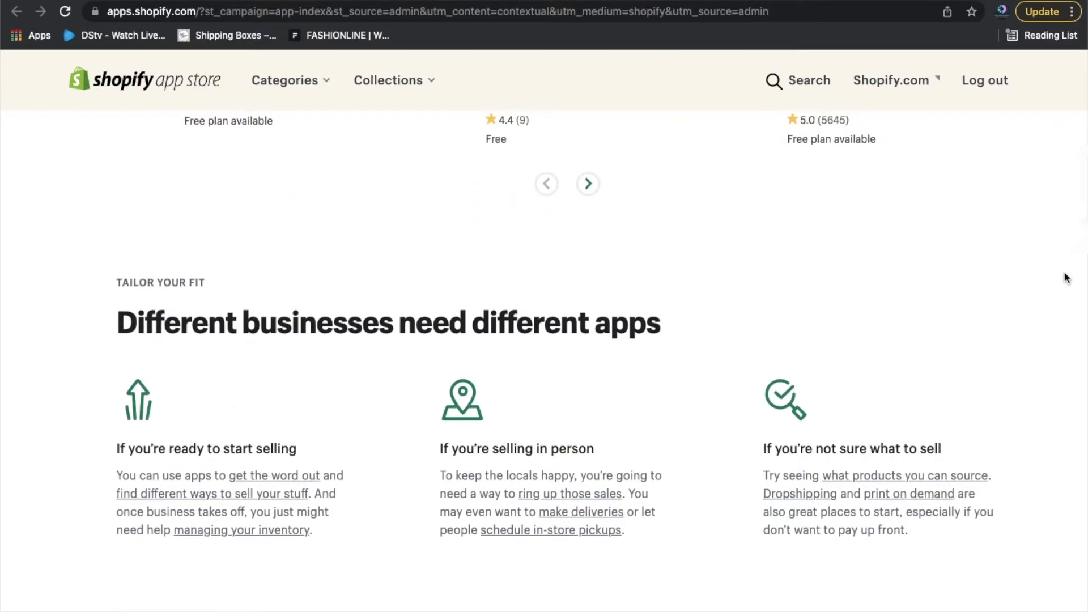
pyautogui.scroll(5, 1067, 277)
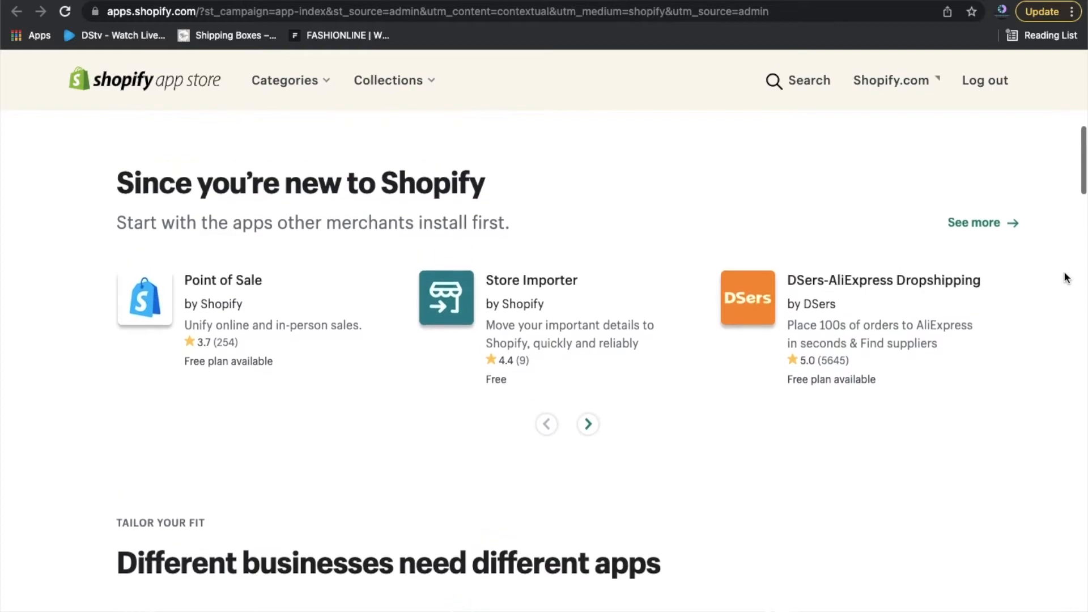
pyautogui.scroll(5, 1067, 278)
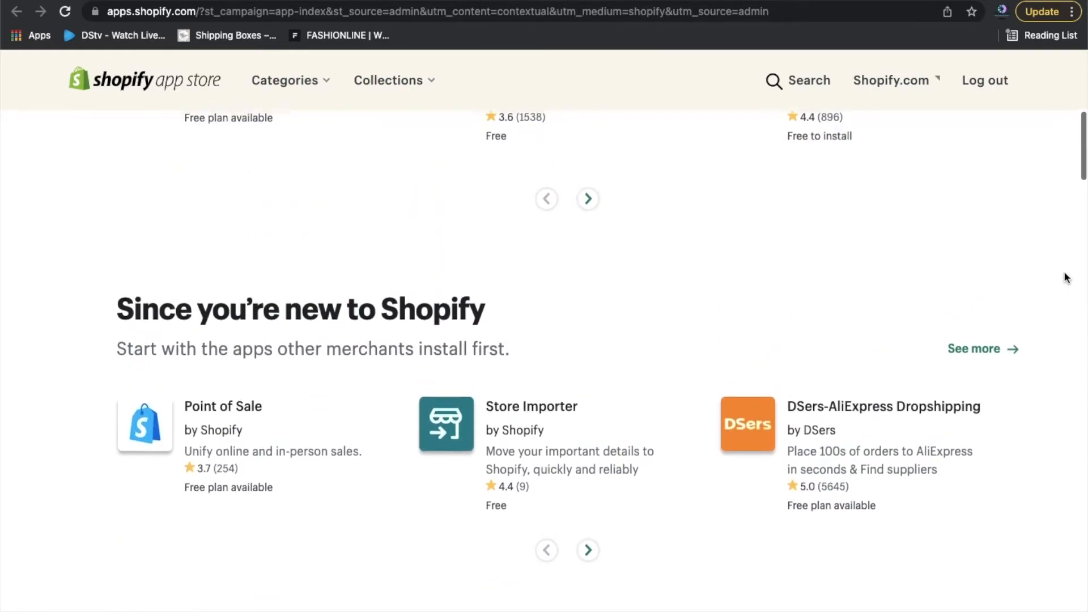
pyautogui.scroll(6, 1067, 278)
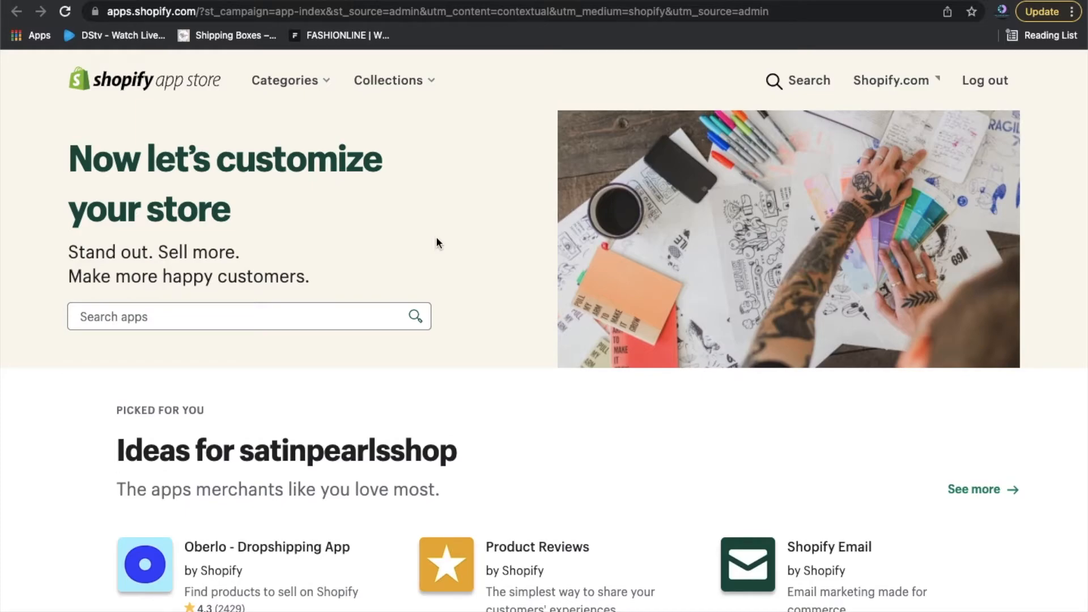
# Search the App Store for 'klaviyo' and browse the Klaviyo: Email Marketing & SMS listing.
pyautogui.click(333, 318)
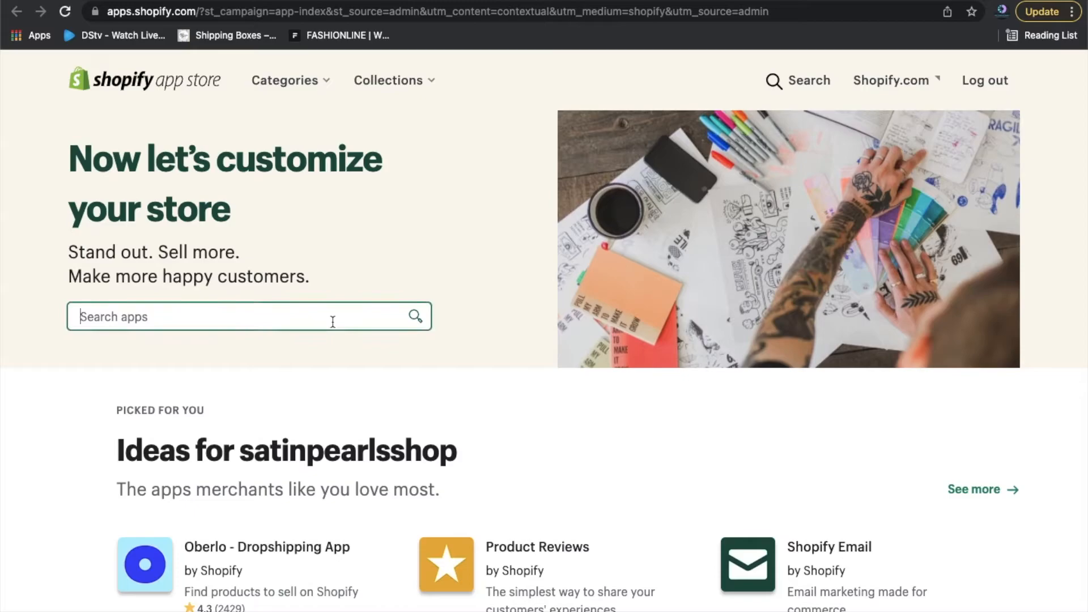
pyautogui.write('klav')
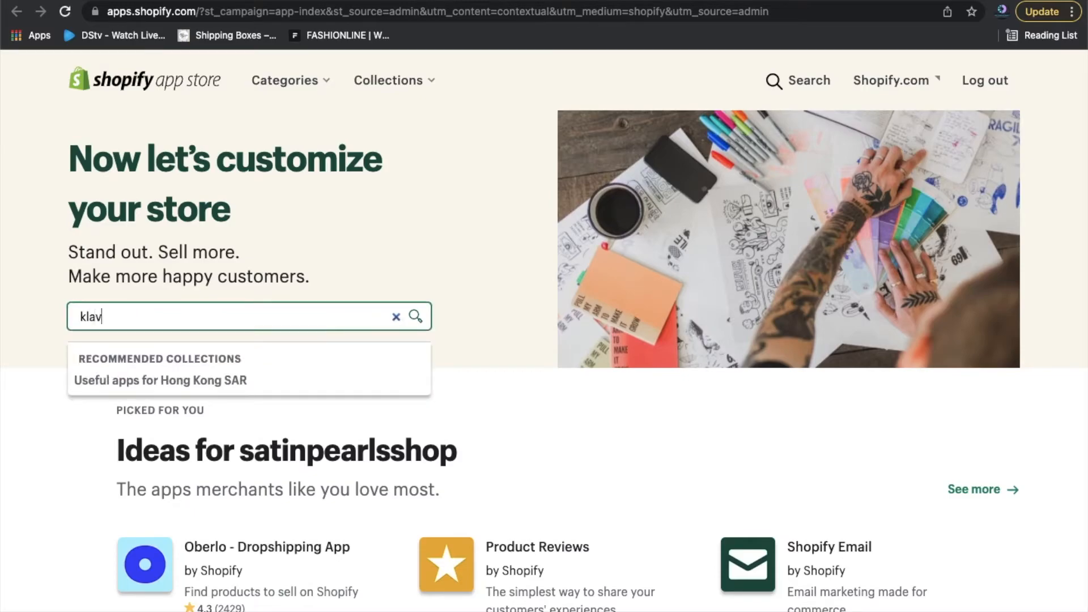
pyautogui.write('iyo')
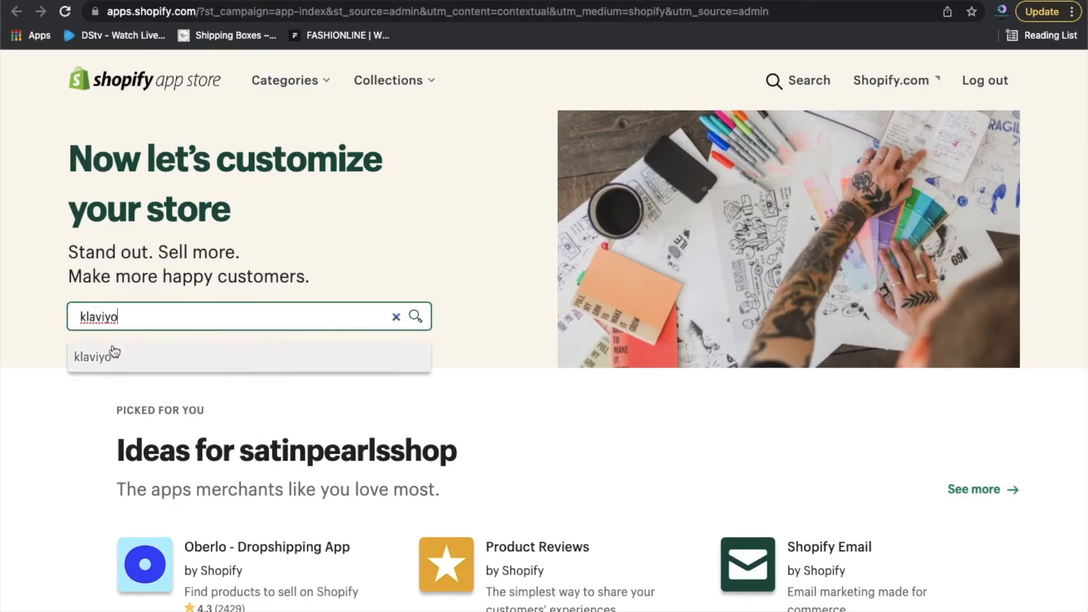
pyautogui.click(94, 362)
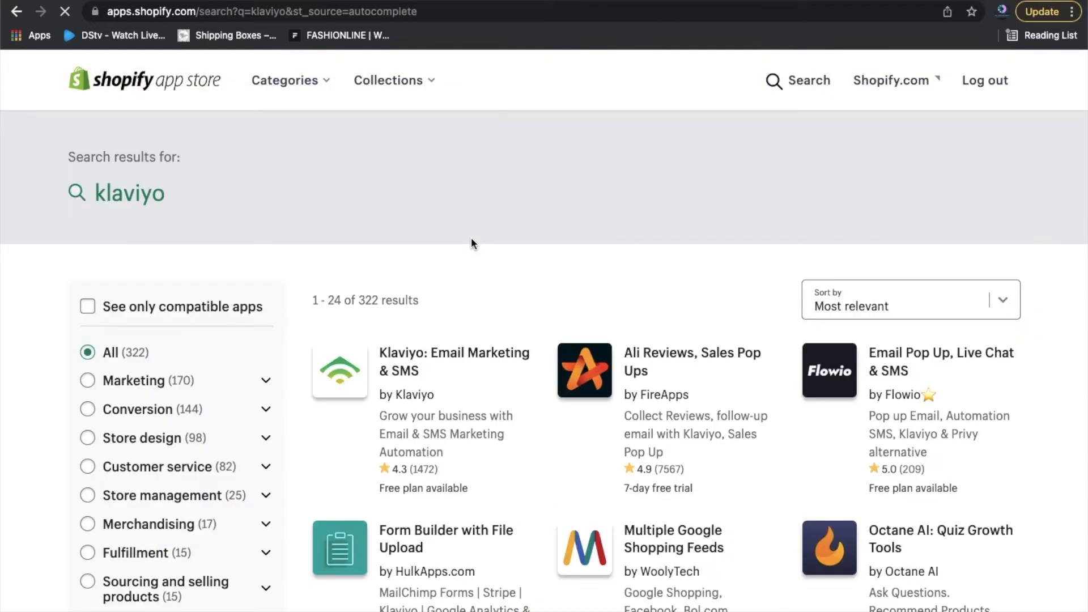
pyautogui.click(445, 369)
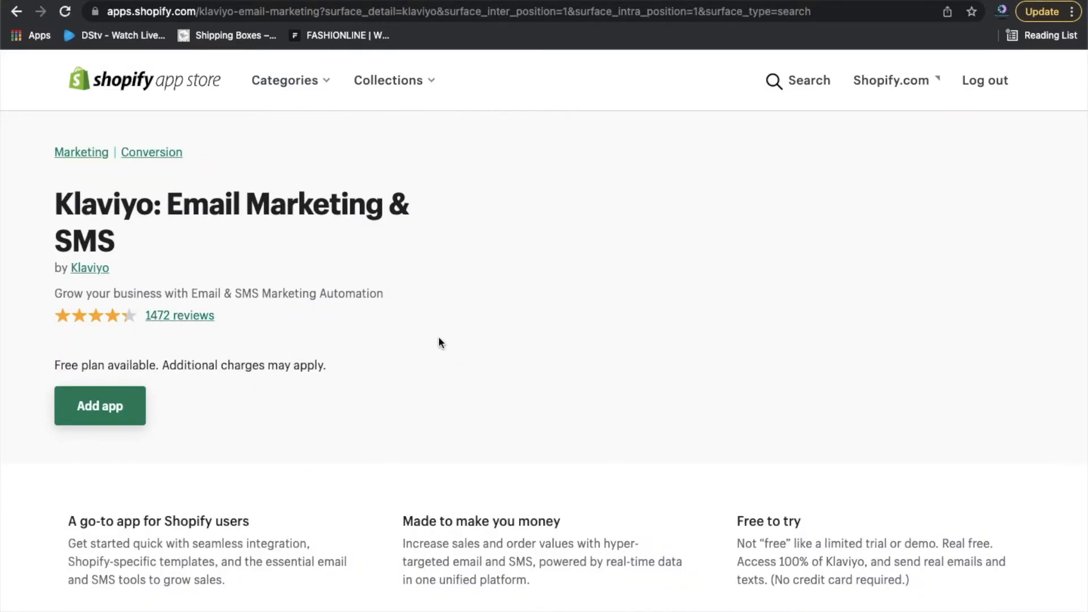
pyautogui.scroll(-5, 1036, 384)
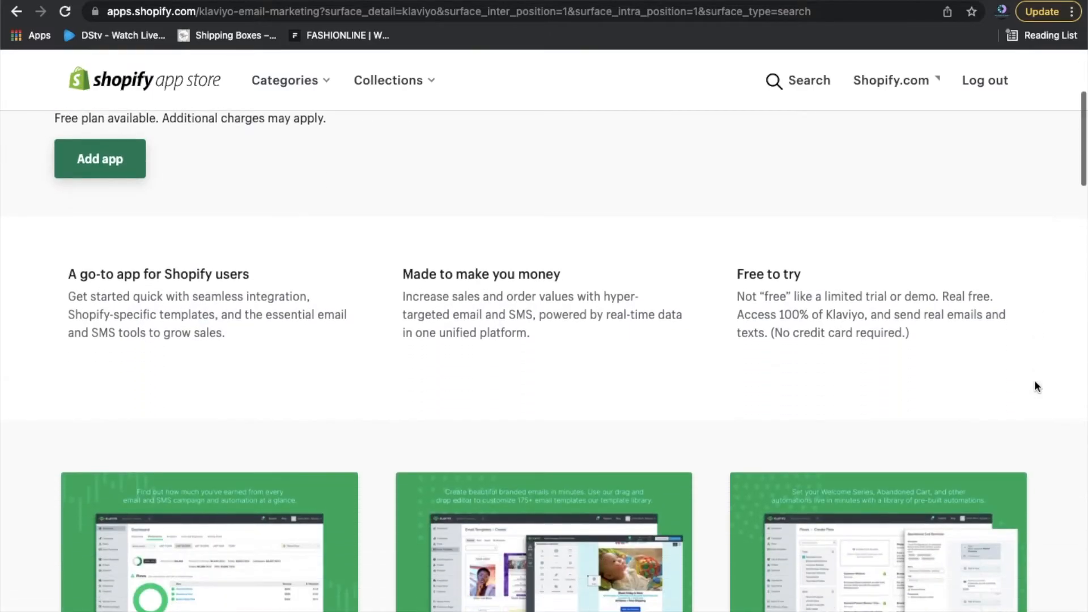
pyautogui.scroll(-5, 1035, 385)
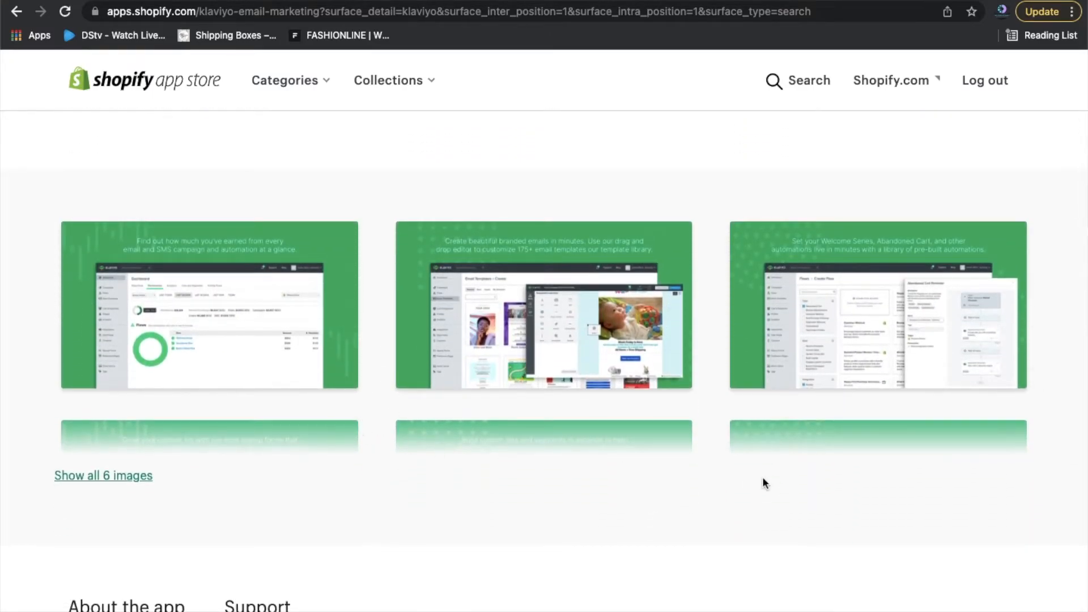
pyautogui.scroll(-5, 763, 480)
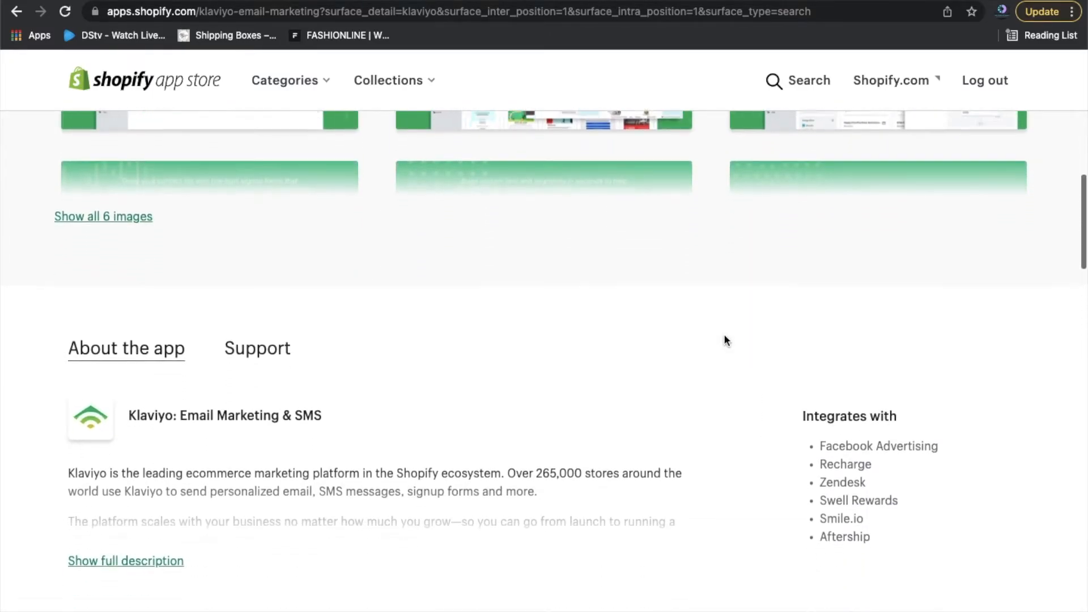
pyautogui.scroll(20, 725, 337)
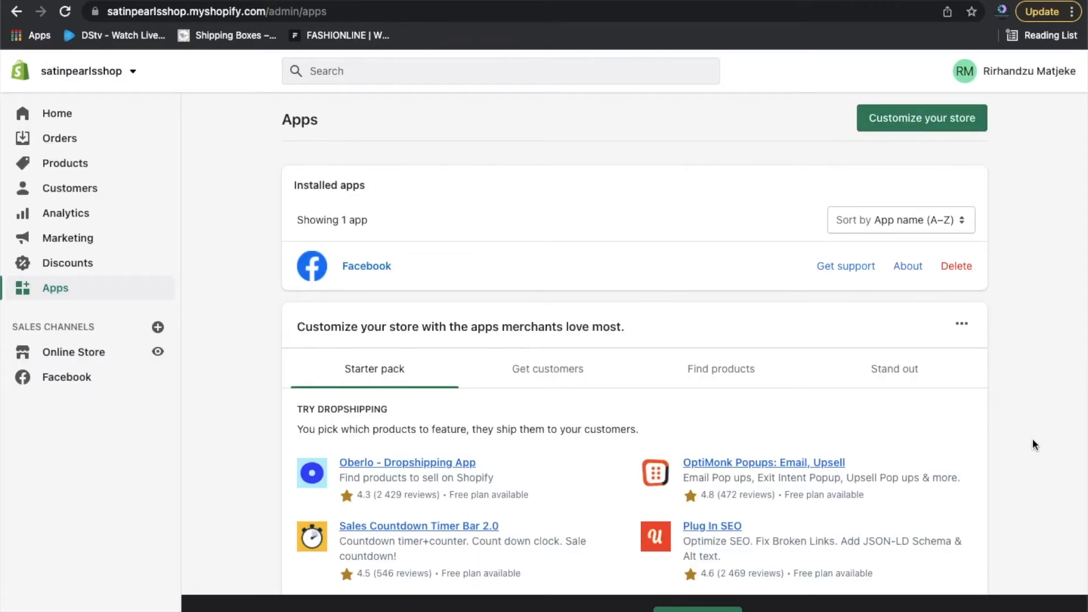
# Go to Settings from the bottom of the admin sidebar to reach Store details.
pyautogui.scroll(-5, 1035, 445)
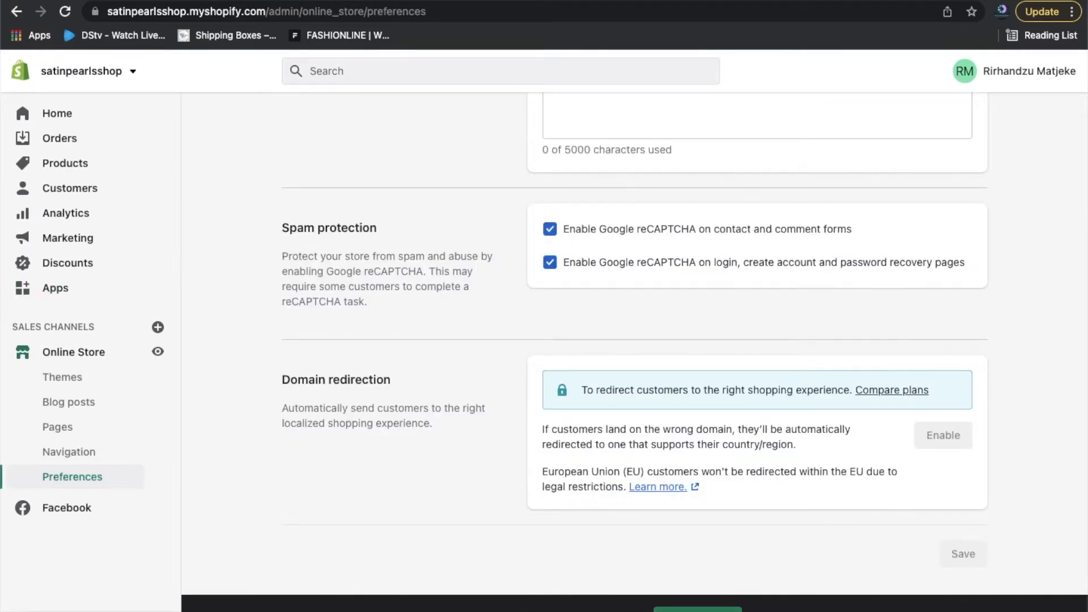
pyautogui.click(63, 610)
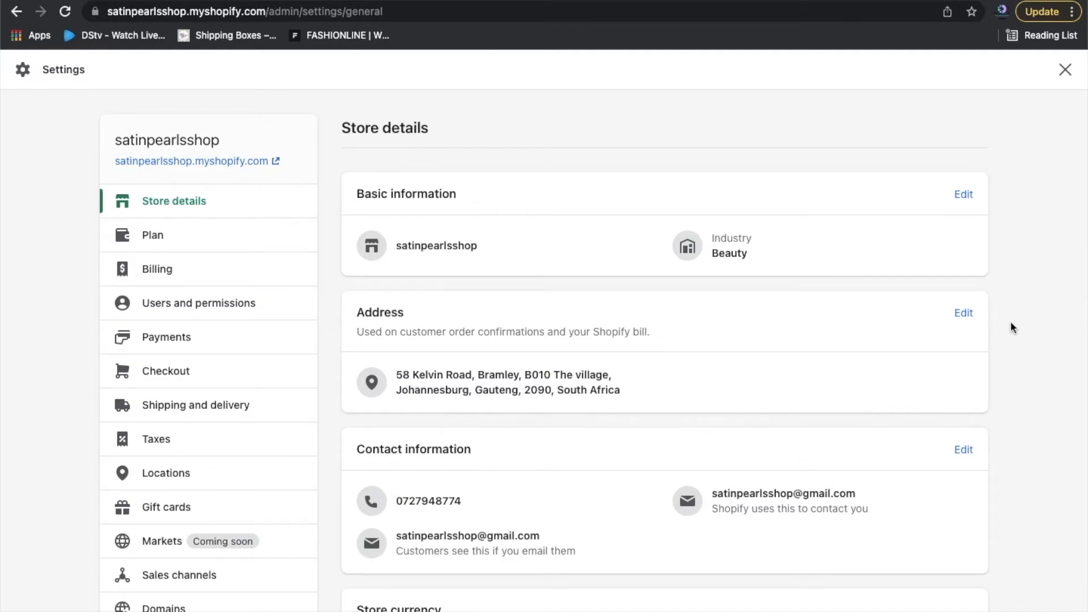
pyautogui.scroll(-3, 1012, 326)
pyautogui.scroll(-5, 1012, 326)
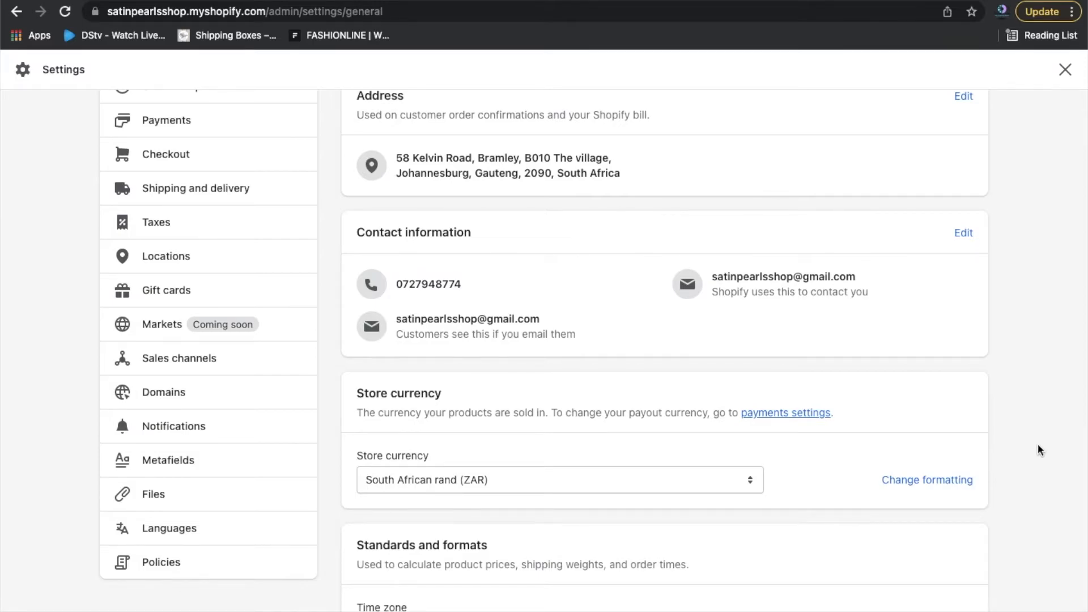
pyautogui.scroll(-1, 1038, 445)
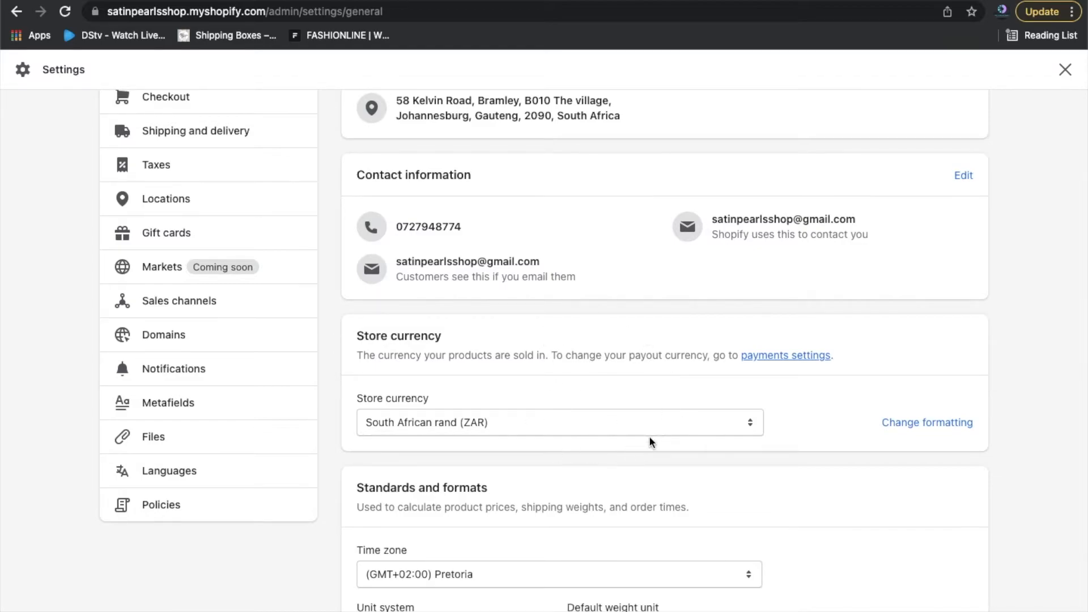
pyautogui.scroll(-3, 1005, 510)
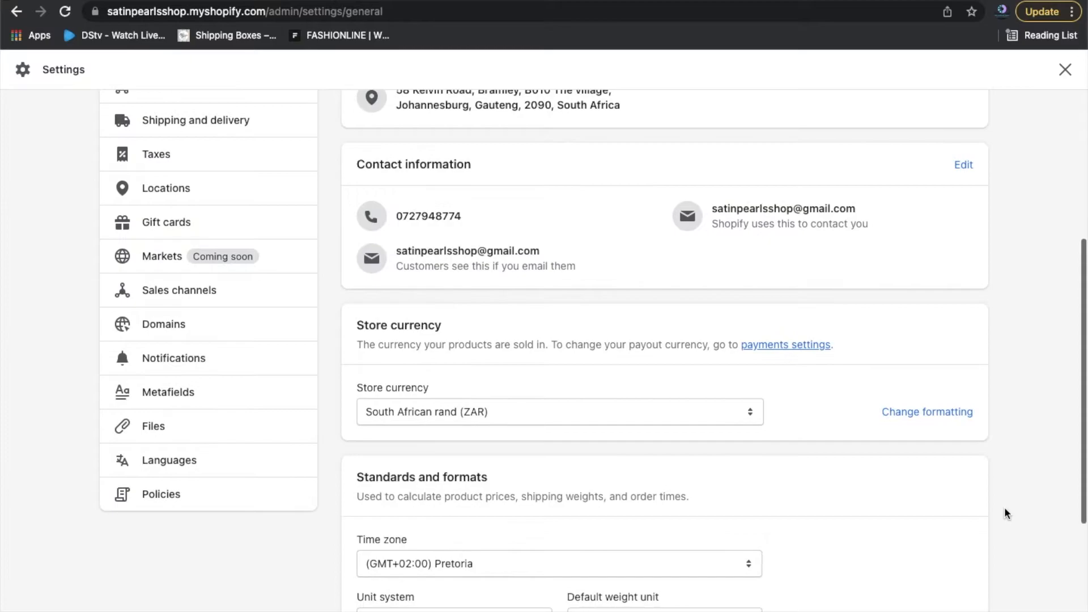
pyautogui.scroll(-1, 1005, 508)
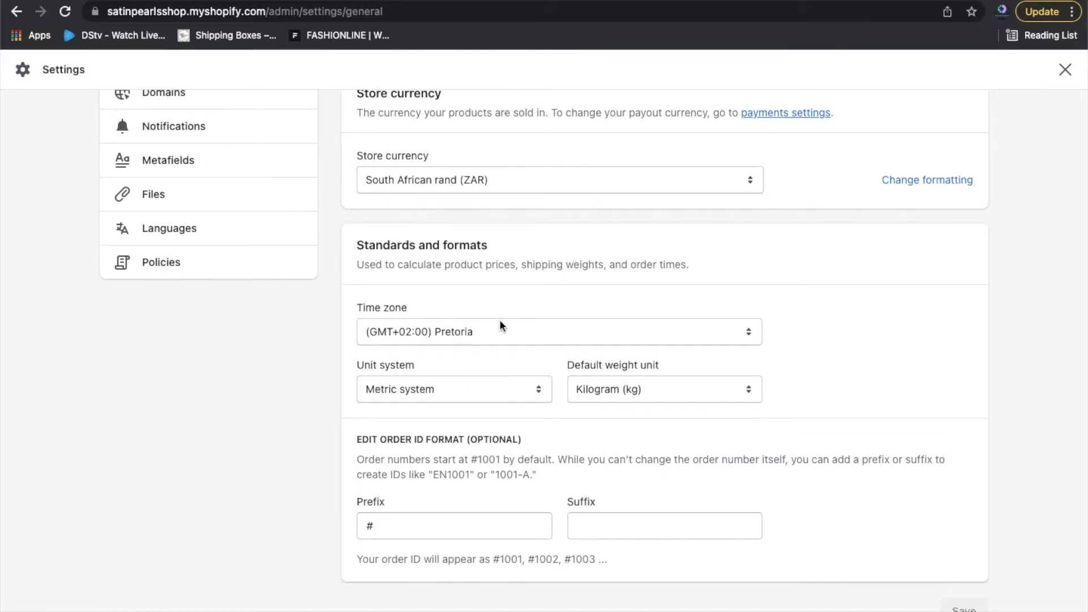
# Keep the metric unit system and set the default weight unit to Gram (g).
pyautogui.click(466, 393)
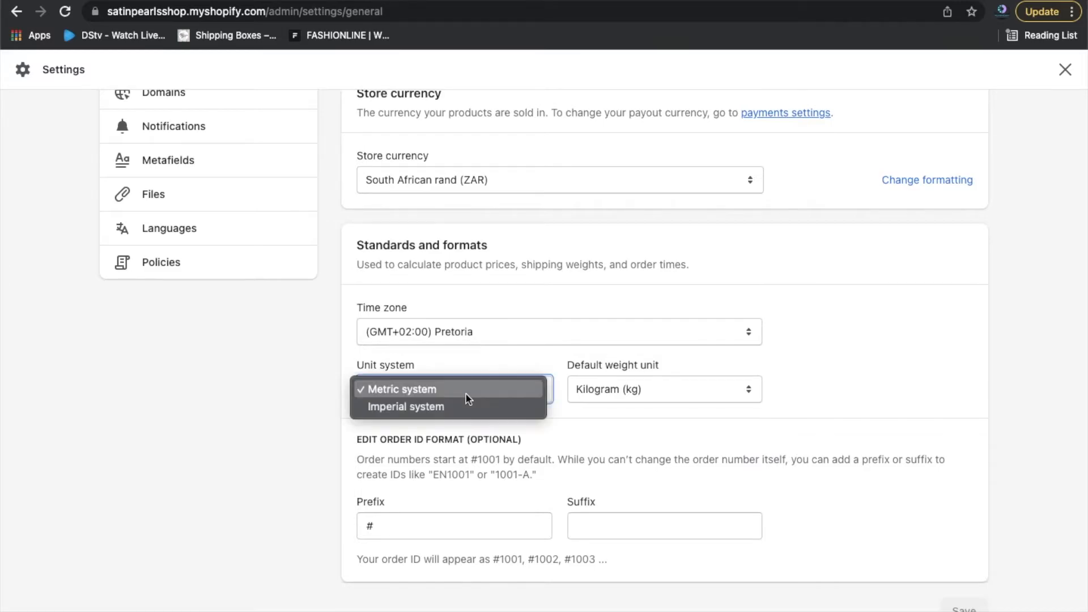
pyautogui.click(466, 393)
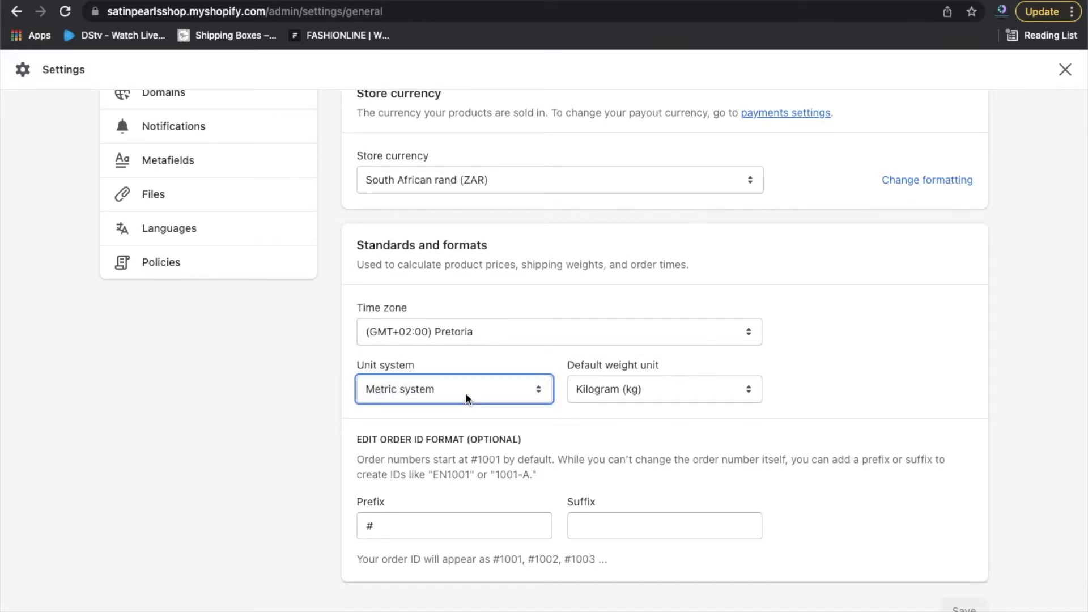
pyautogui.click(618, 391)
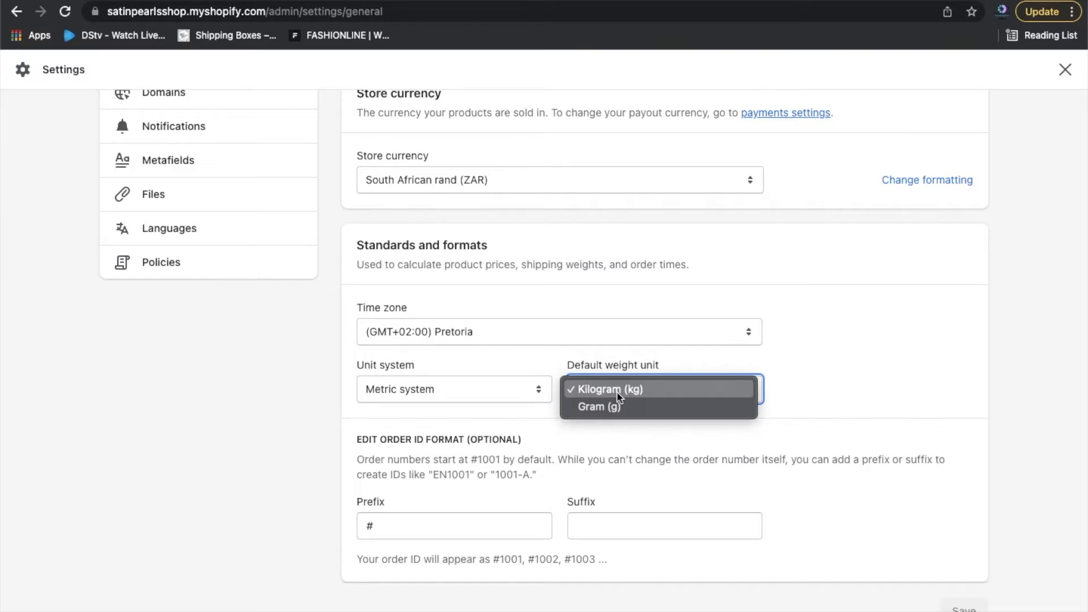
pyautogui.click(875, 328)
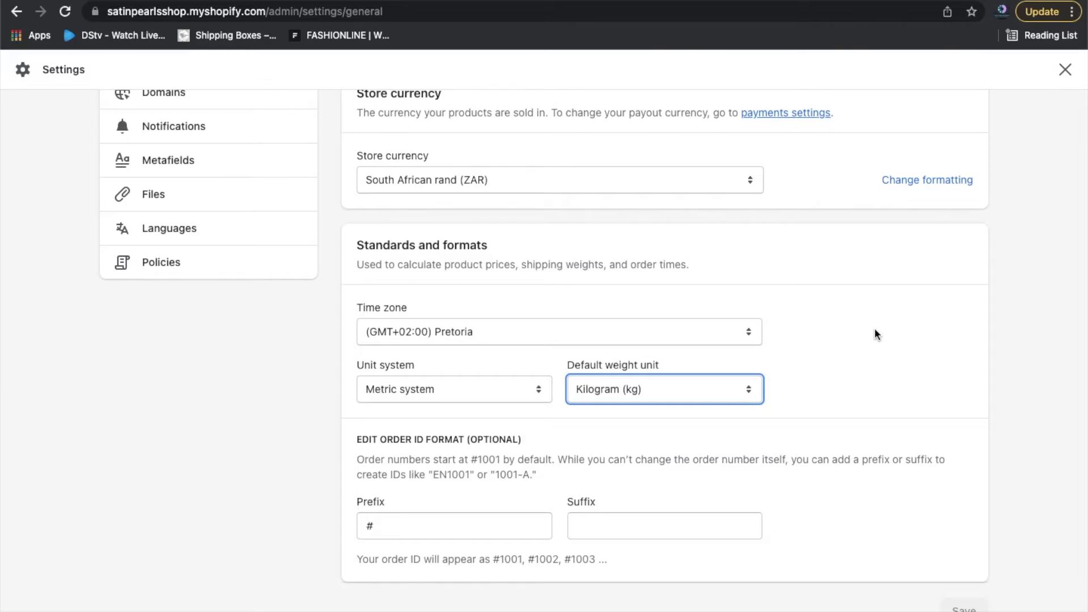
pyautogui.click(732, 391)
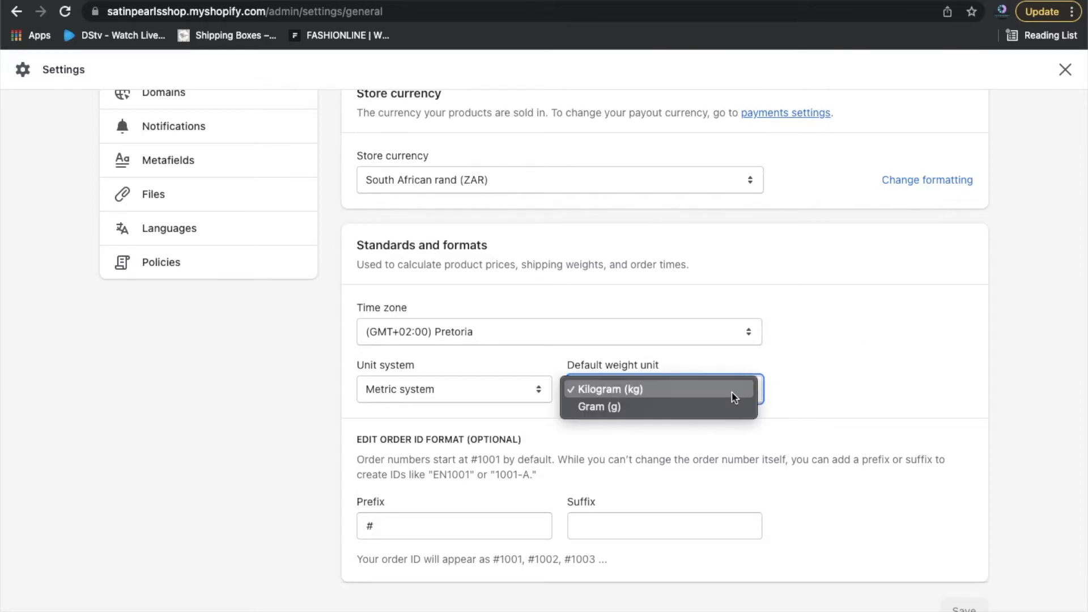
pyautogui.click(706, 414)
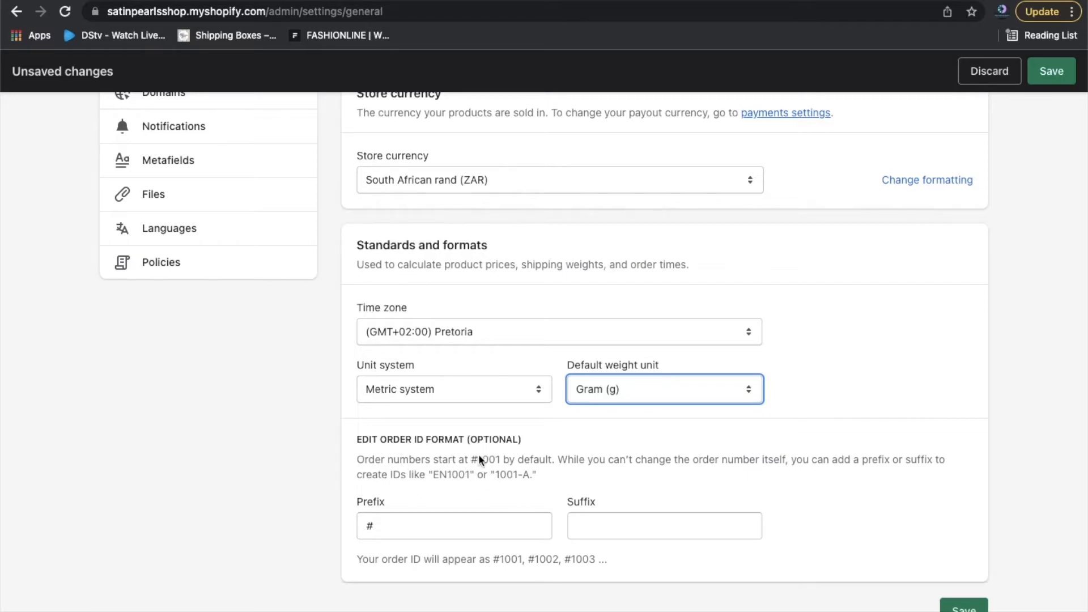
# Leave the order ID prefix and suffix empty and save Store details with Gram (g).
pyautogui.click(442, 528)
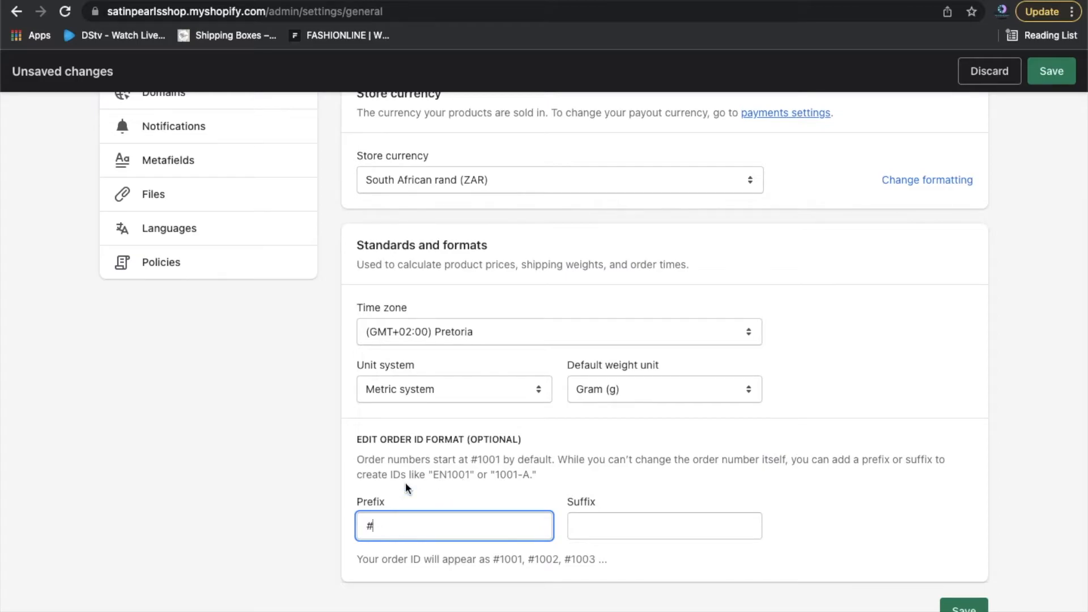
pyautogui.write('SP')
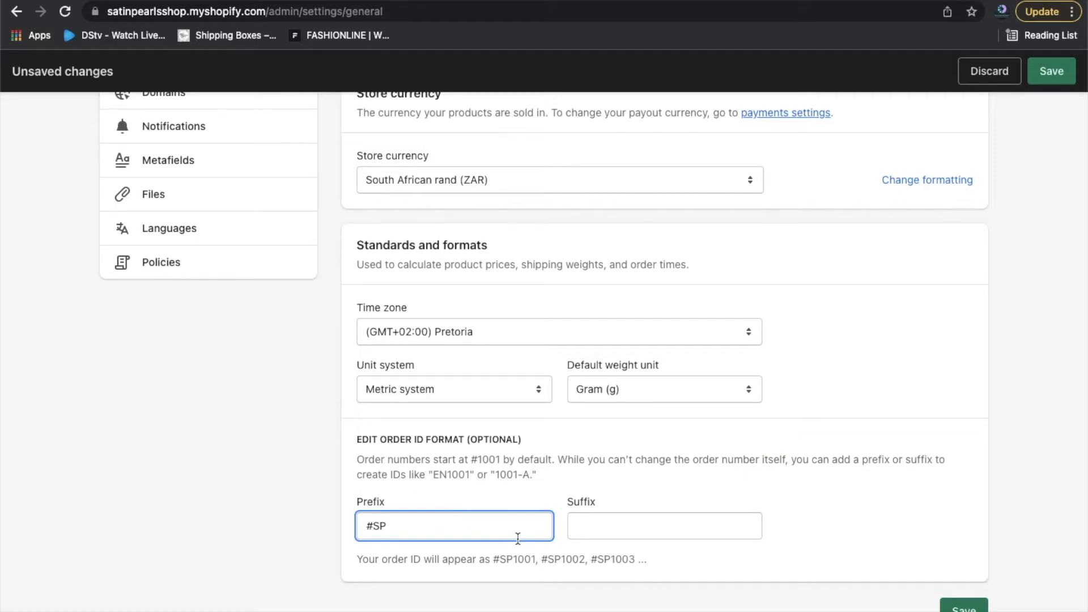
pyautogui.press('BackSpace')
pyautogui.press('BackSpace')
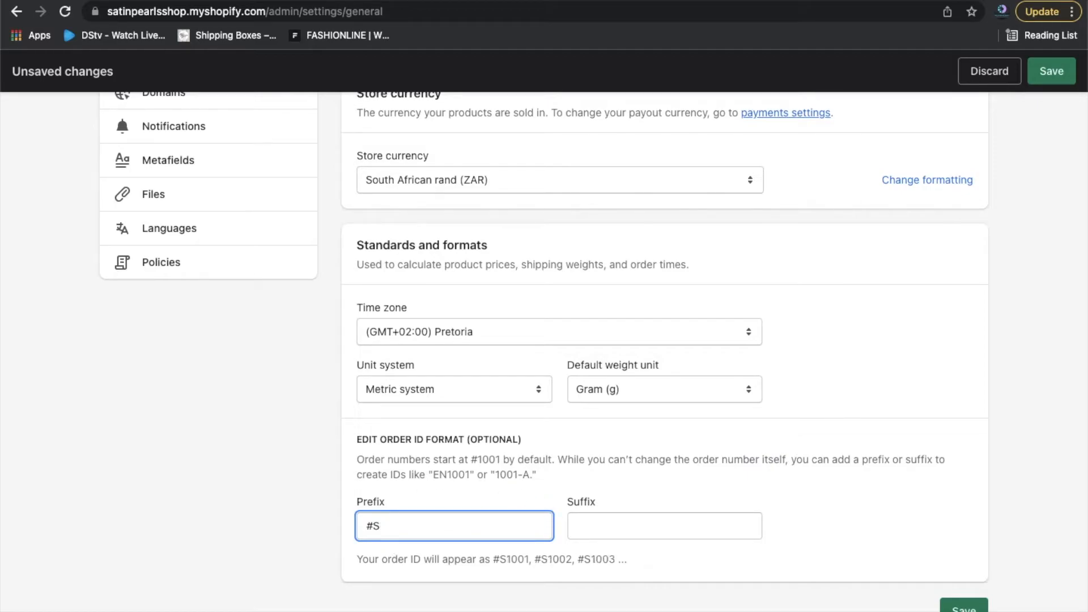
pyautogui.click(601, 523)
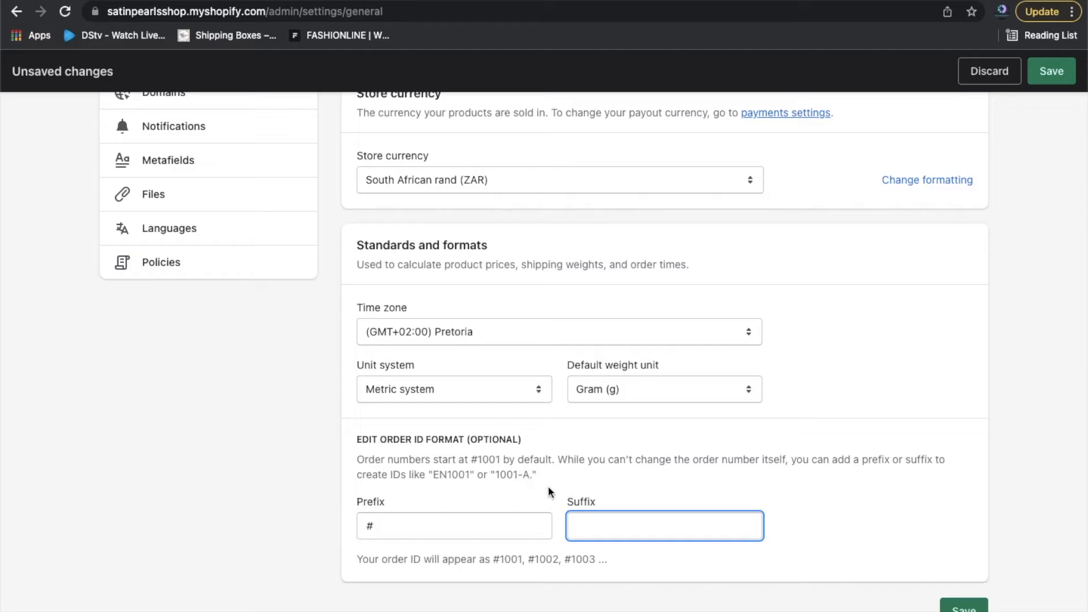
pyautogui.click(685, 485)
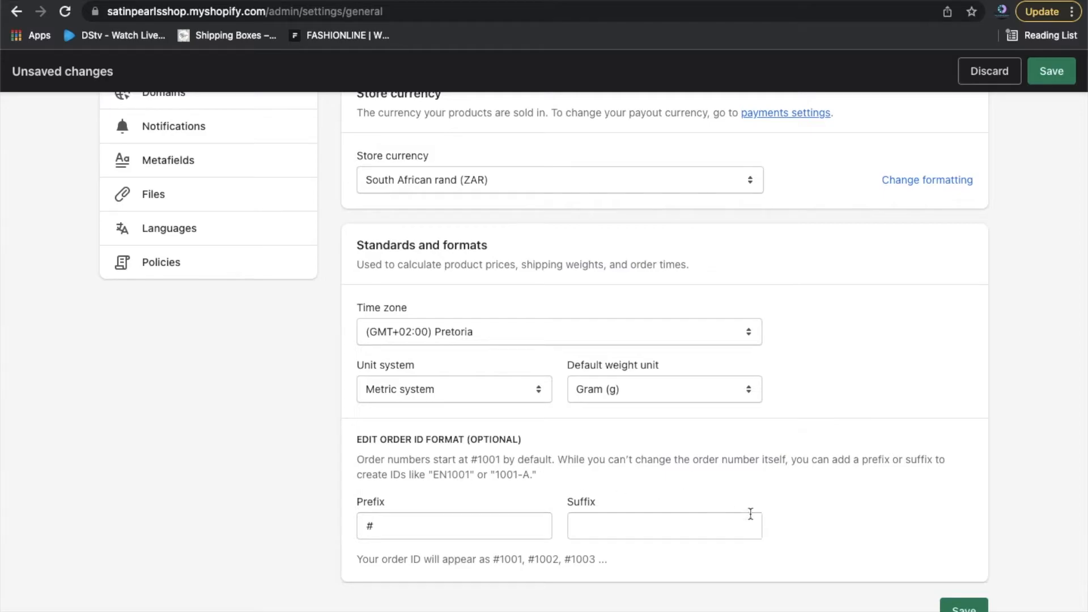
pyautogui.click(964, 608)
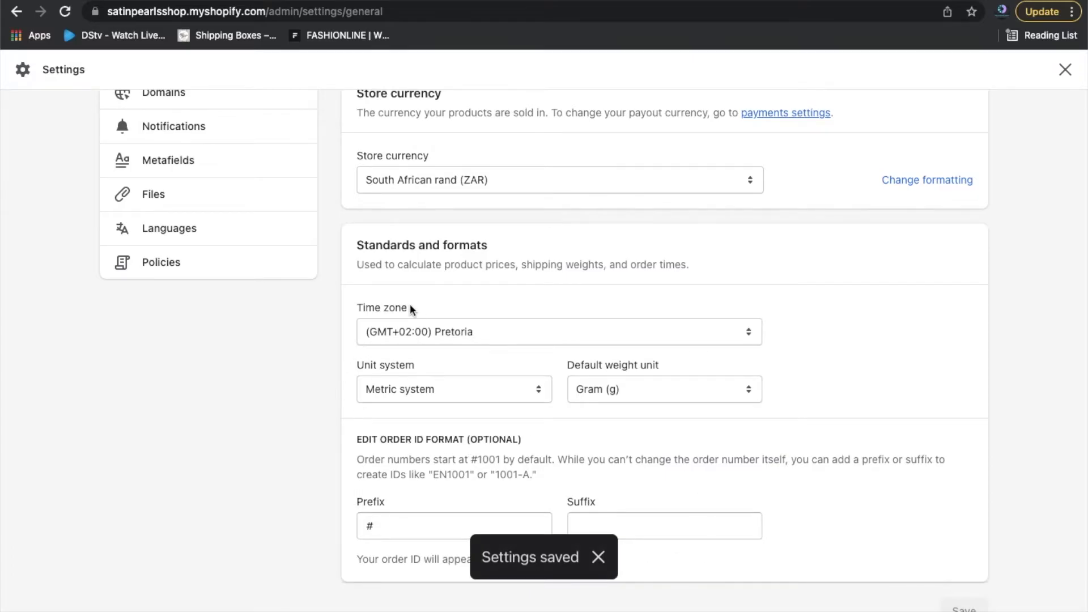
# Go to the Plan settings showing the trial store with 13 days remaining.
pyautogui.scroll(9, 410, 308)
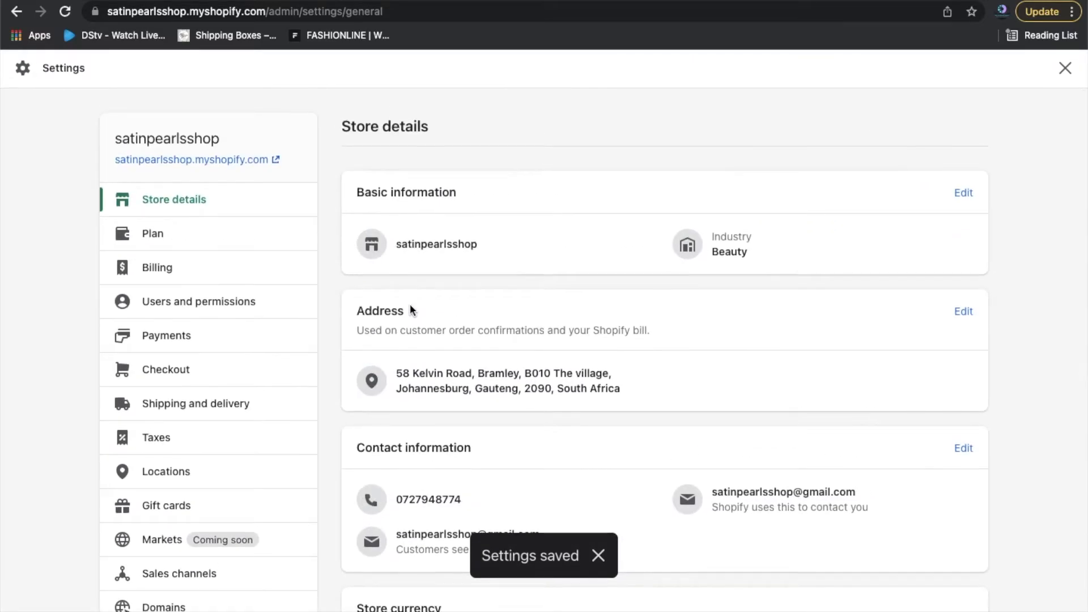
pyautogui.click(156, 243)
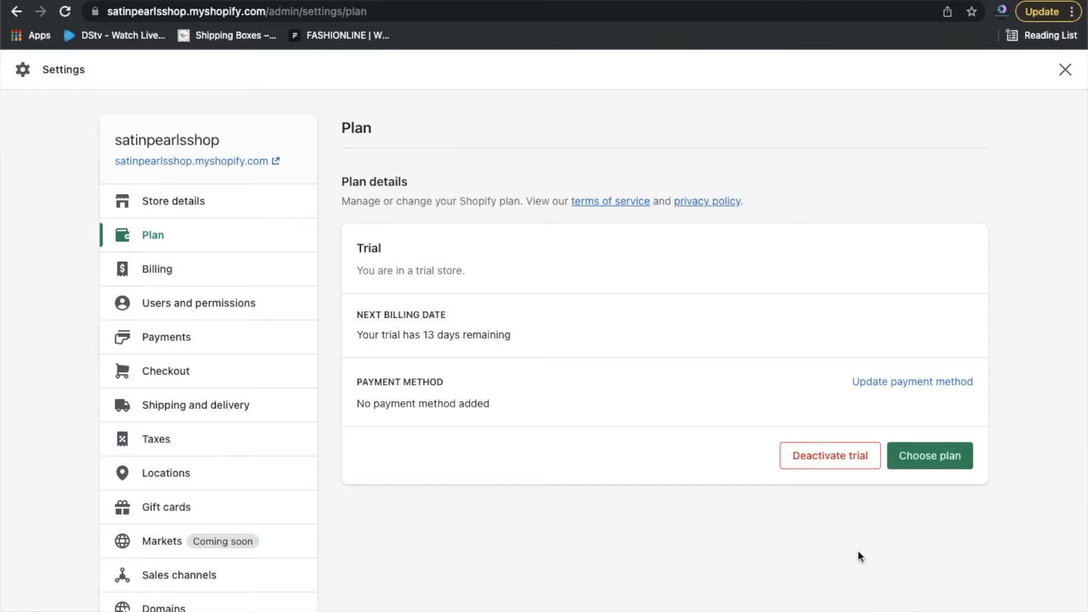
# Bring up Choose plan and compare the Basic, Shopify and Advanced plan cards and included features.
pyautogui.click(946, 468)
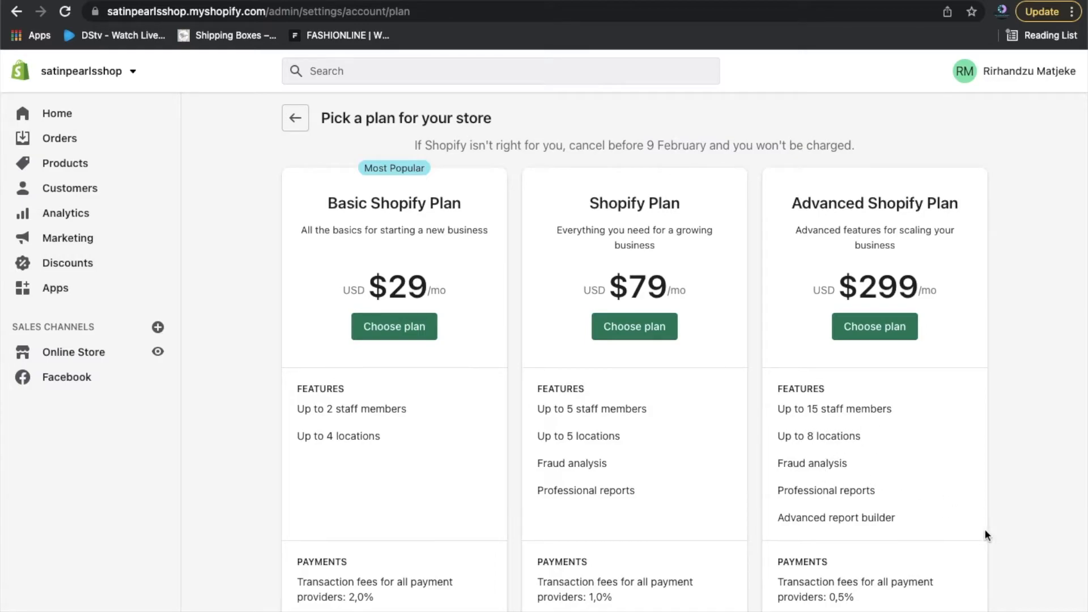
pyautogui.scroll(-5, 1018, 551)
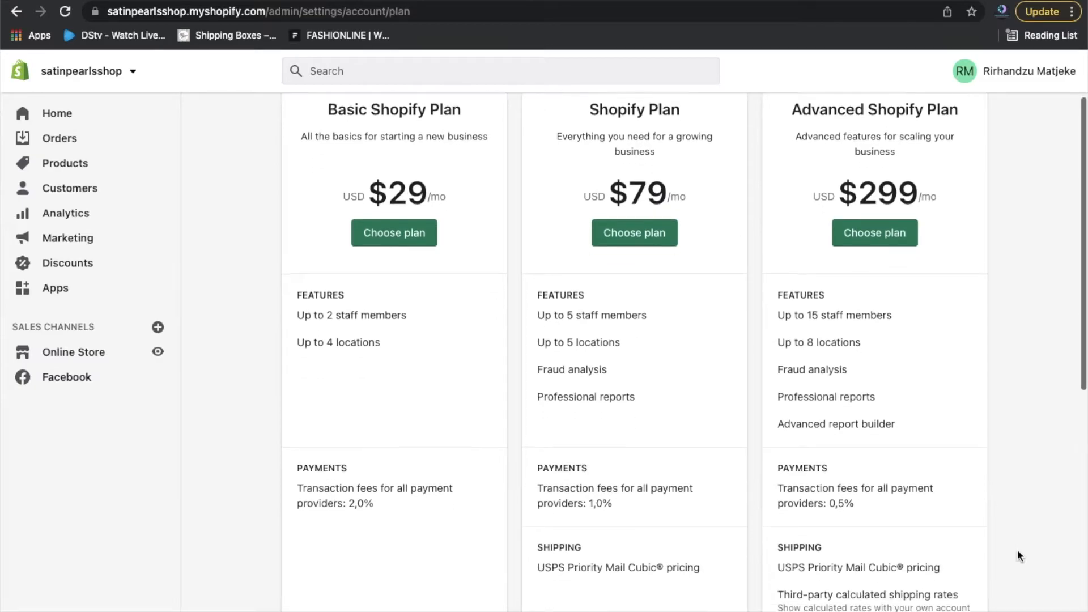
pyautogui.scroll(-1, 1018, 553)
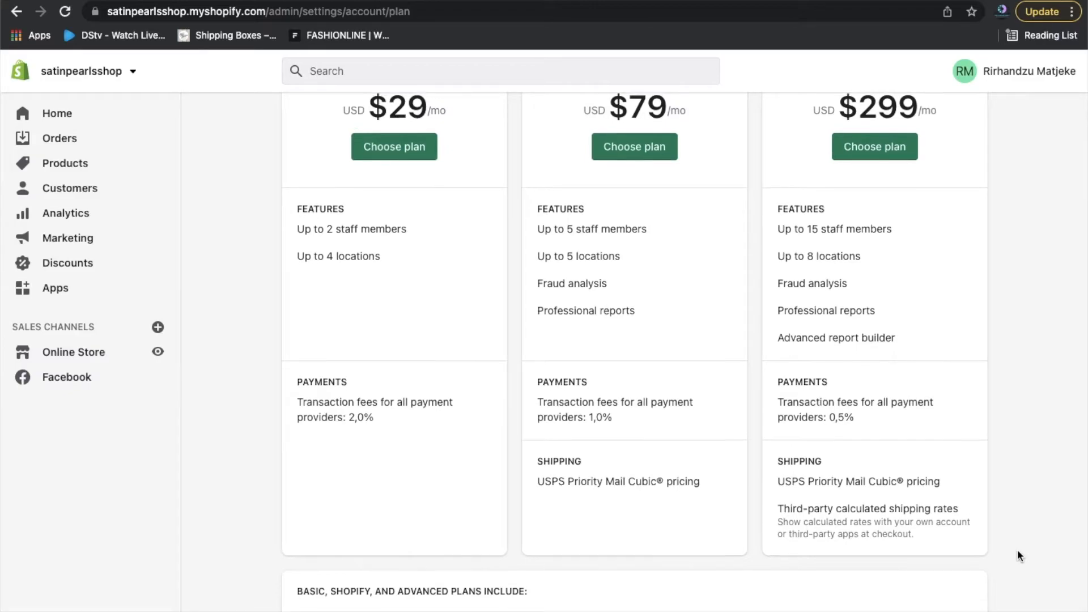
pyautogui.scroll(2, 1017, 555)
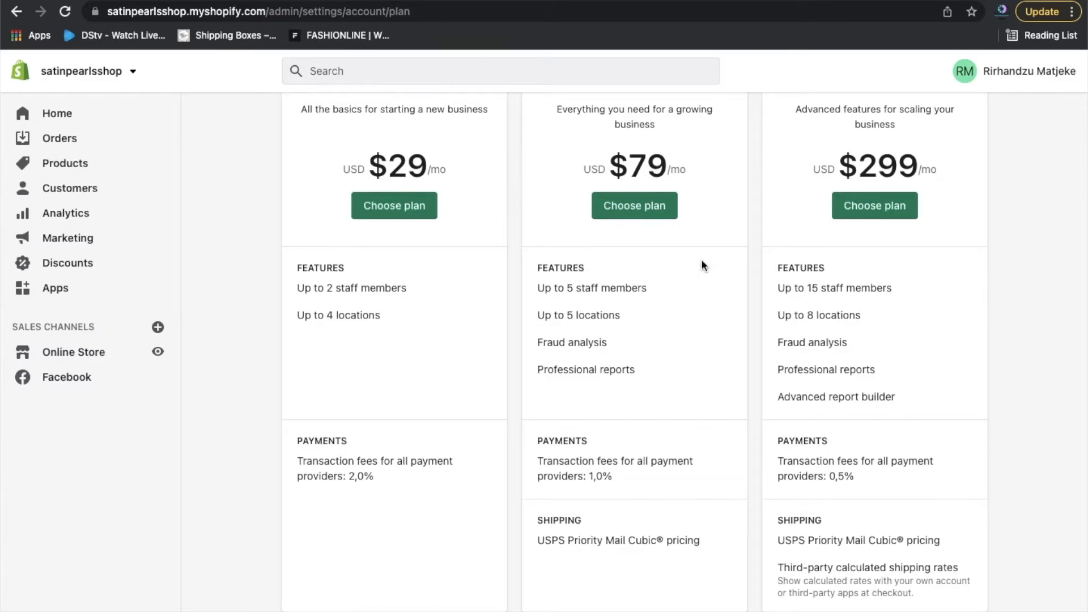
pyautogui.scroll(2, 703, 265)
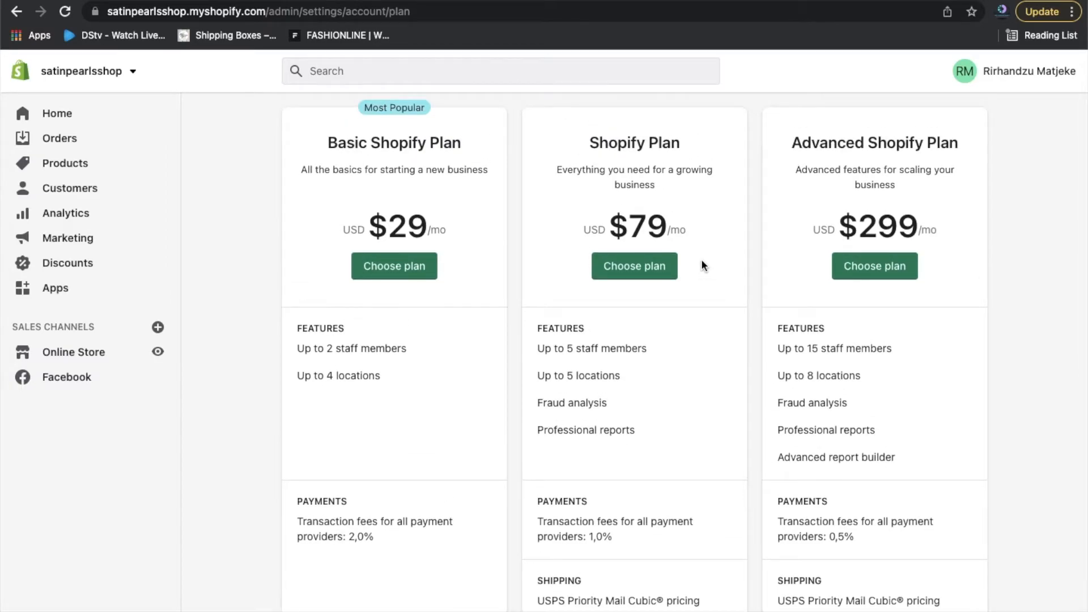
pyautogui.scroll(-4, 702, 260)
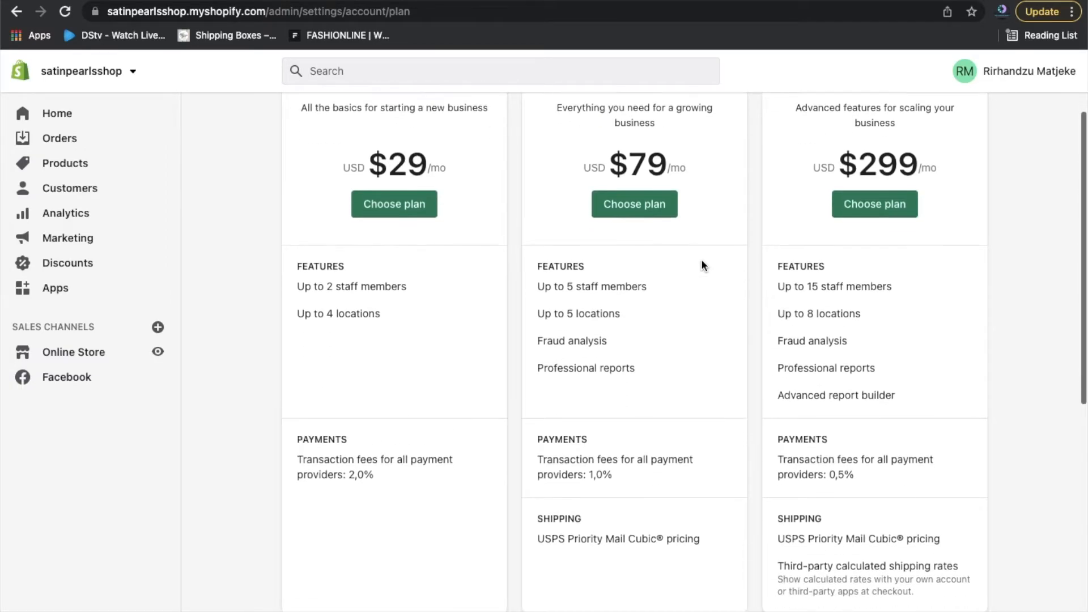
pyautogui.scroll(-8, 701, 265)
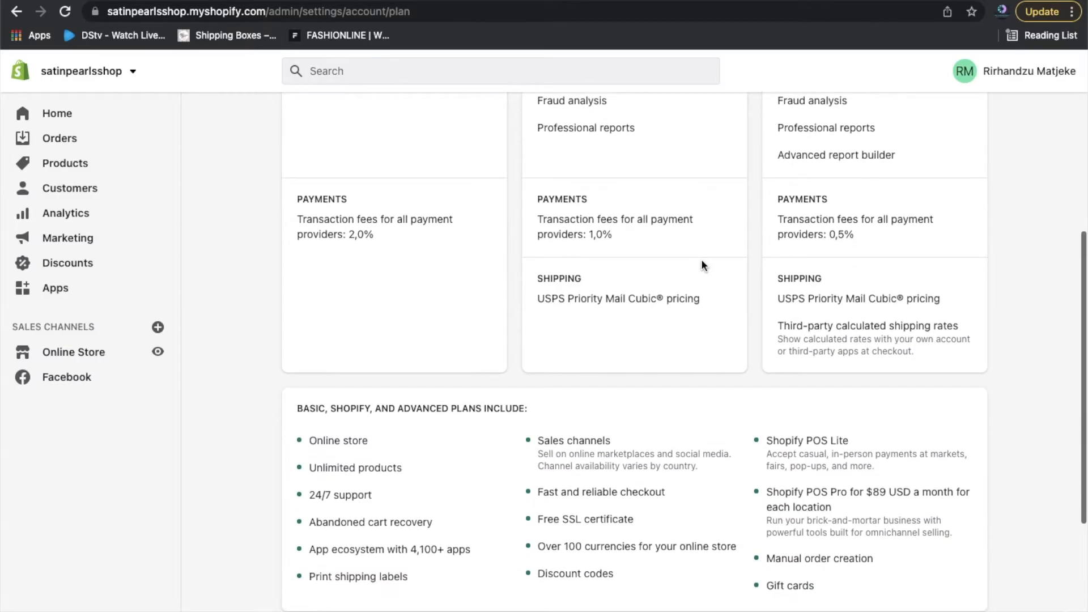
# Leave the plan comparison and go to Billing settings showing USD currency and a Trial subscription.
pyautogui.scroll(-6, 702, 266)
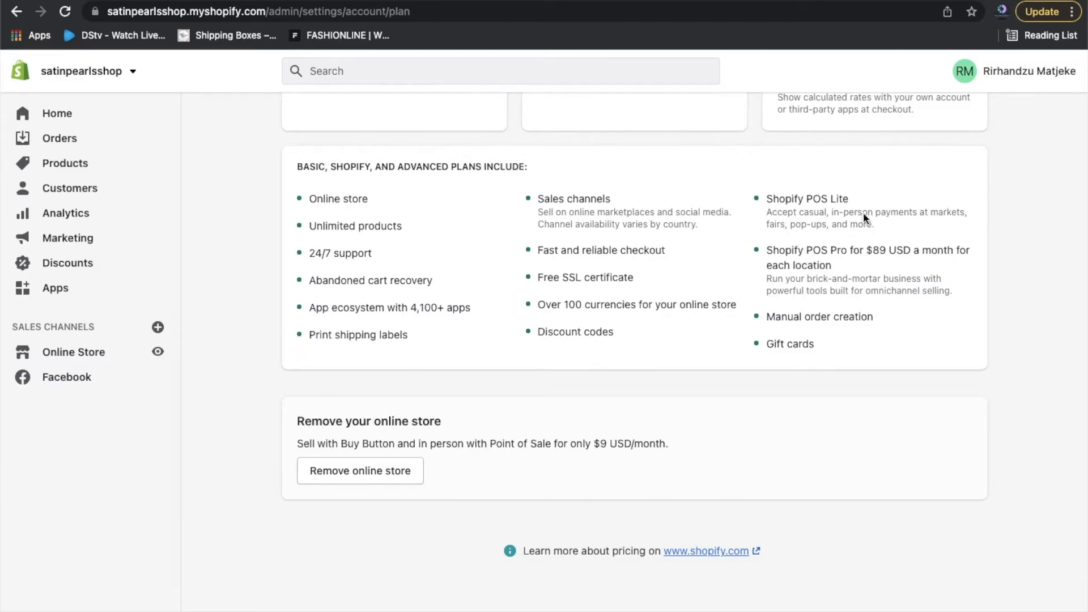
pyautogui.scroll(3, 1057, 267)
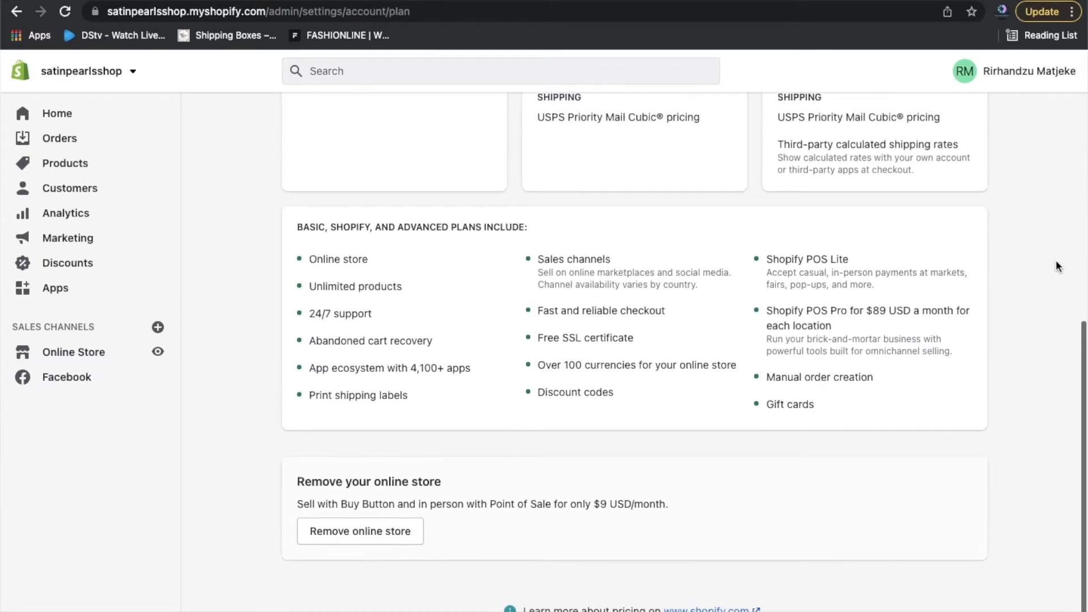
pyautogui.scroll(-3, 1056, 262)
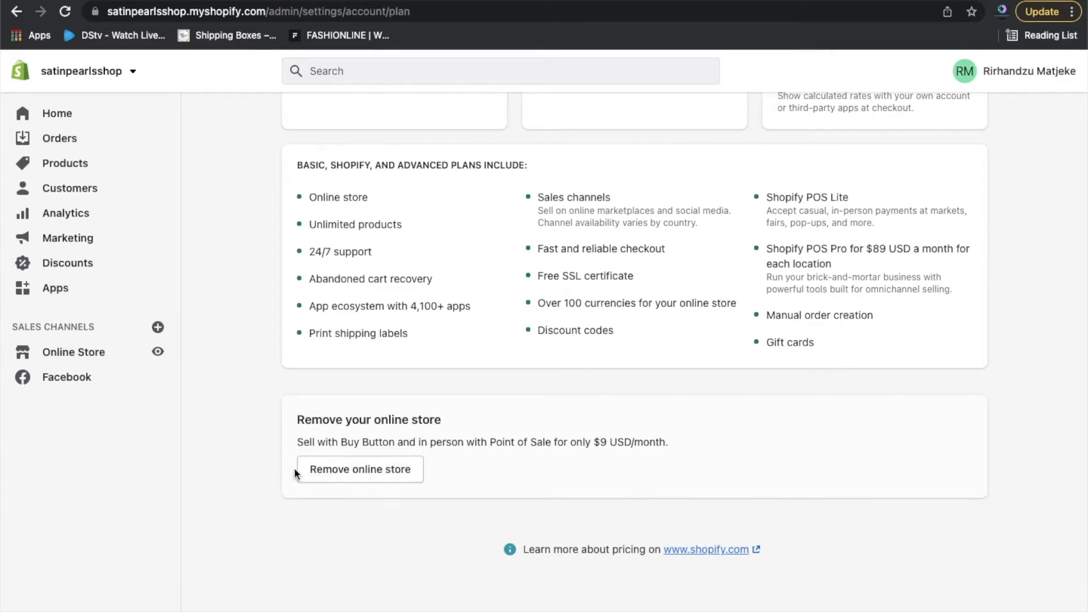
pyautogui.scroll(3, 1083, 419)
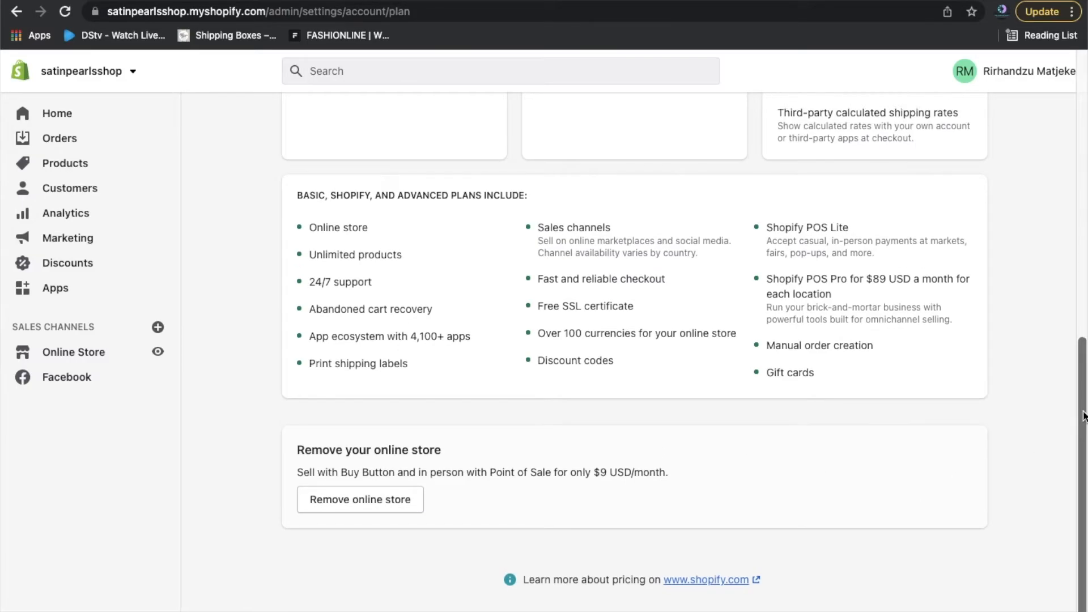
pyautogui.scroll(9, 1082, 417)
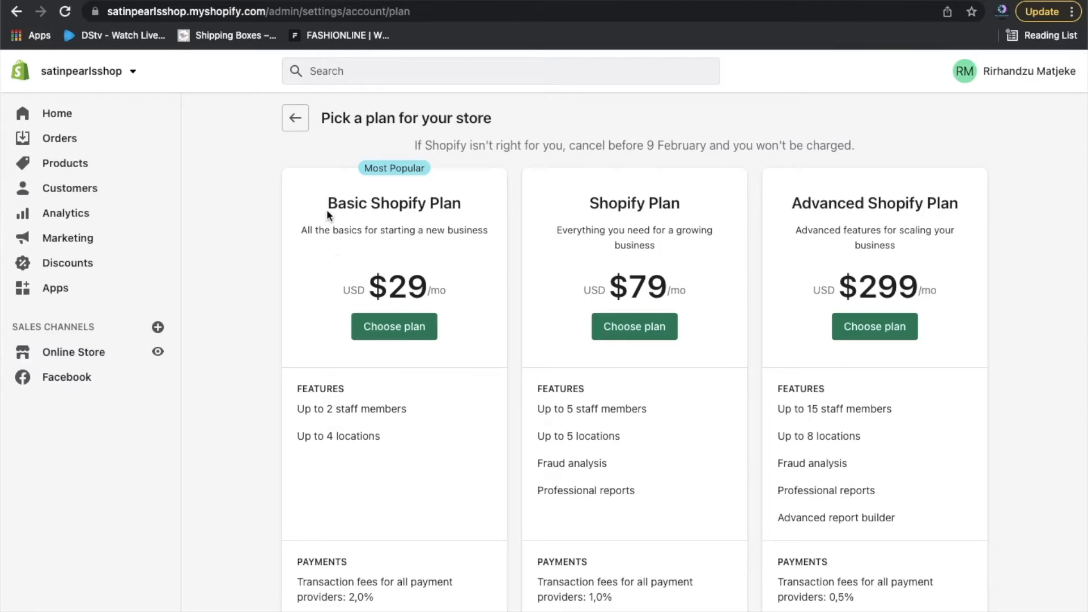
pyautogui.click(304, 130)
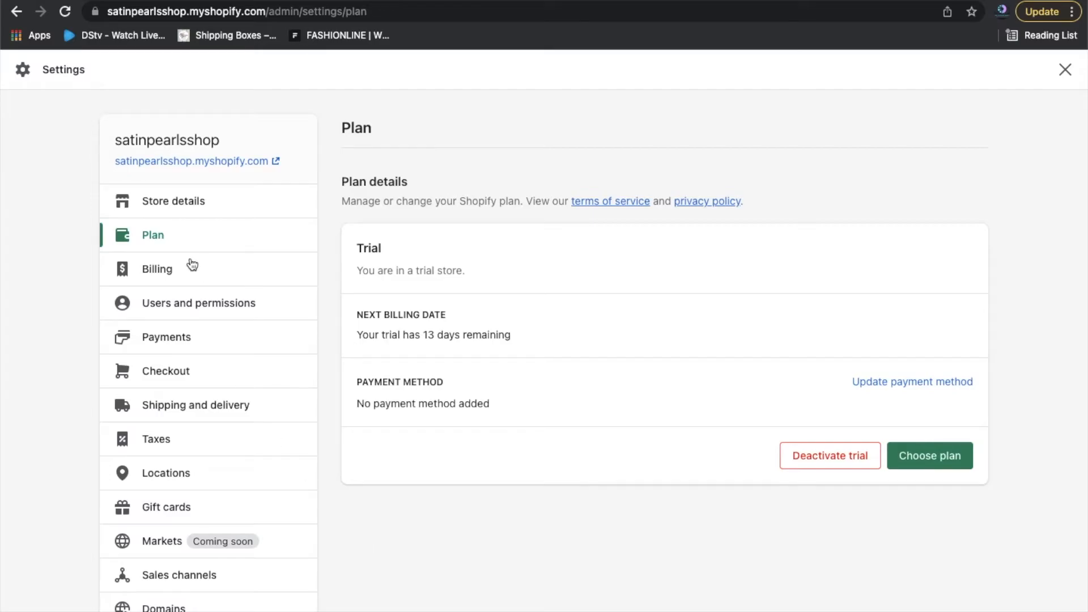
pyautogui.click(168, 274)
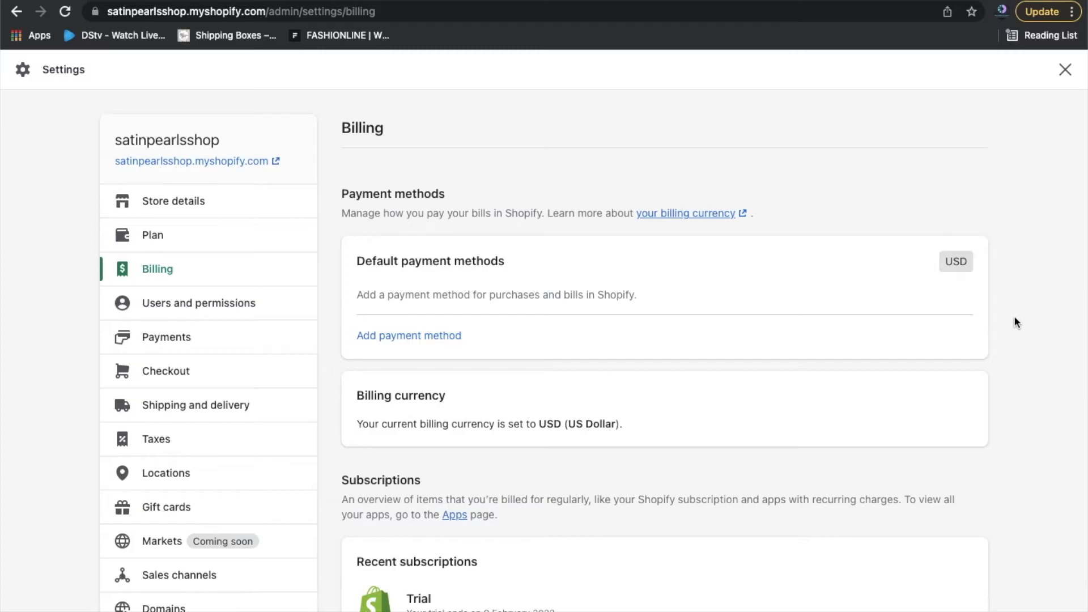
pyautogui.scroll(-3, 1014, 321)
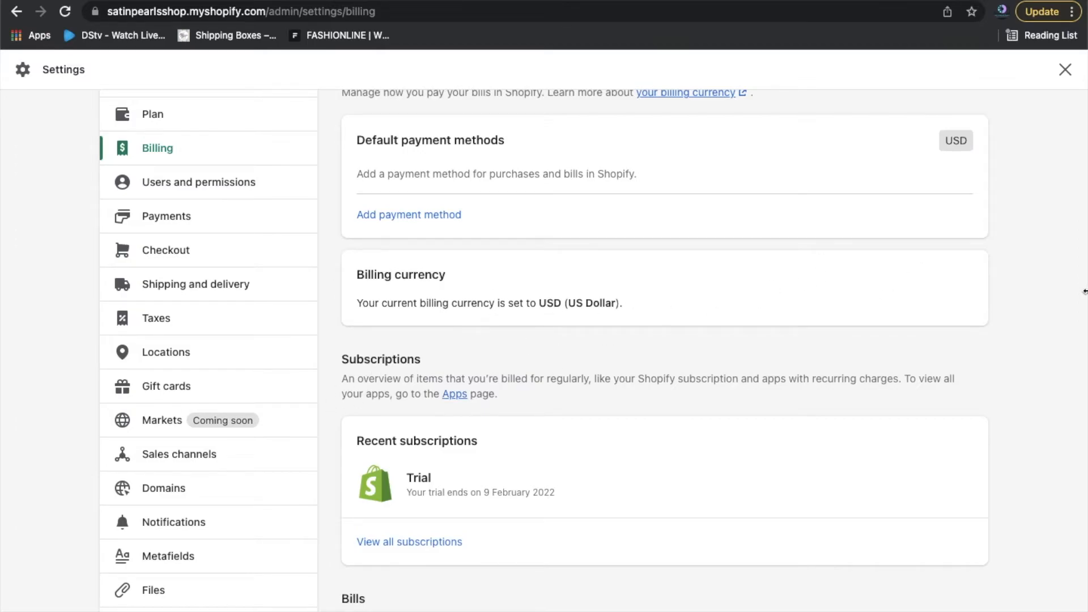
pyautogui.scroll(-5, 1032, 338)
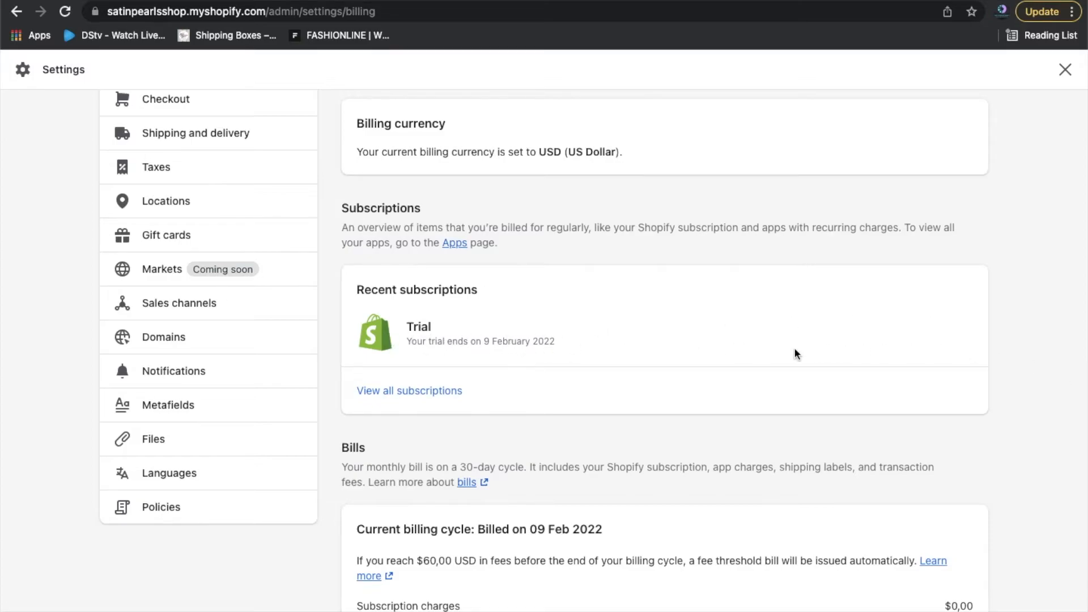
# Scroll the Billing page past Bills down to the Tax registration and VAT number section.
pyautogui.scroll(-4, 1000, 357)
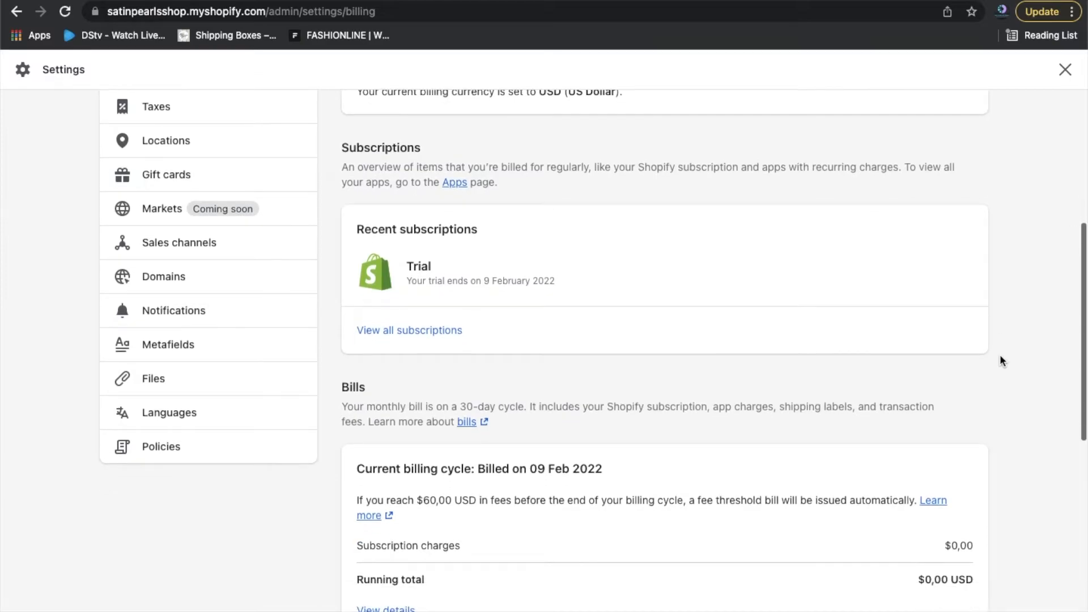
pyautogui.scroll(-2, 999, 354)
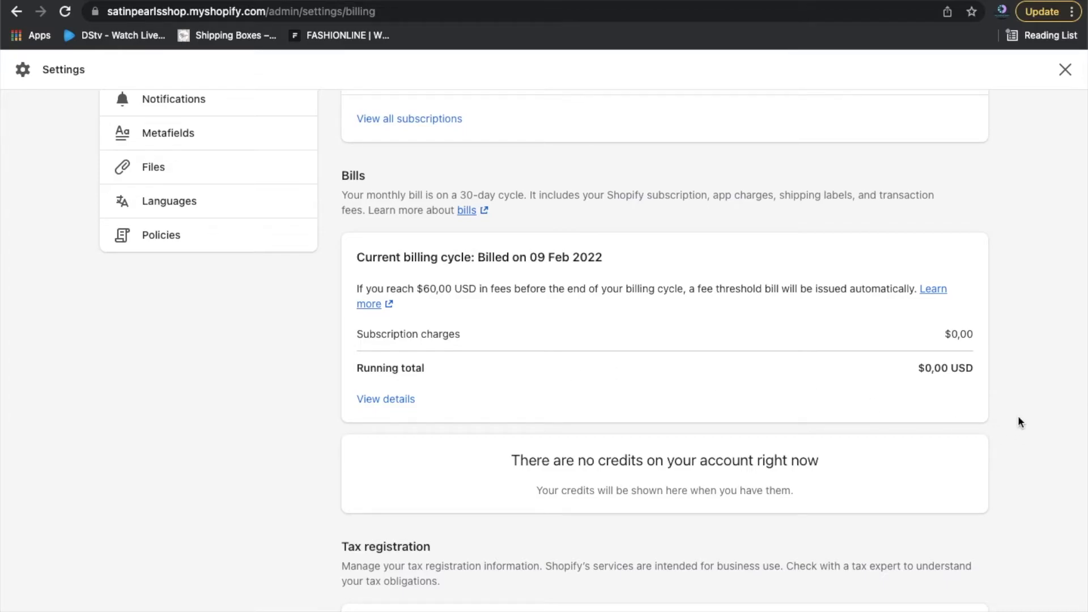
pyautogui.scroll(-4, 1018, 419)
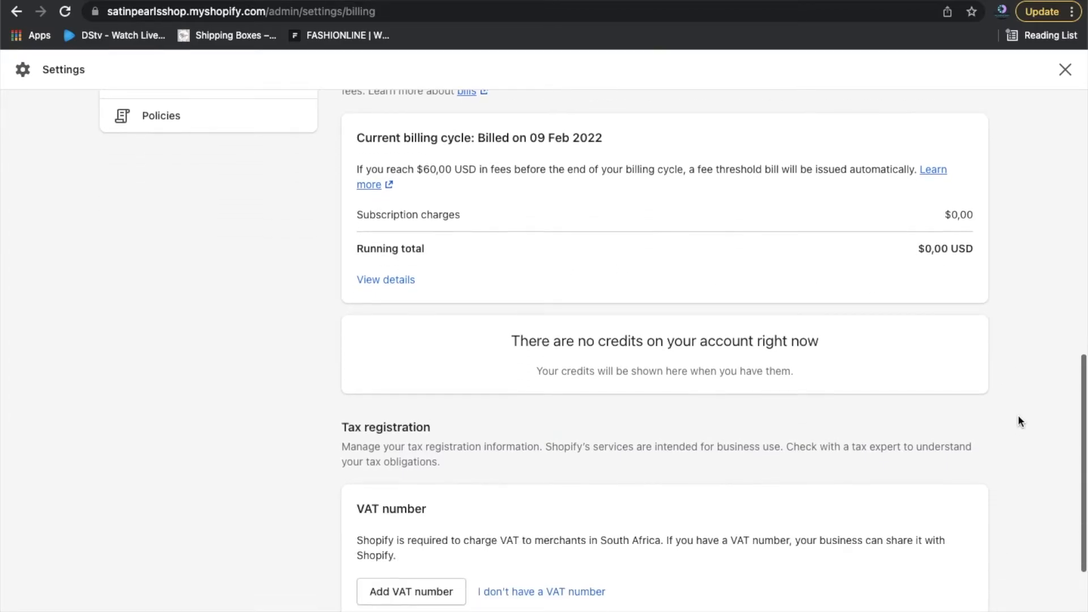
pyautogui.scroll(-3, 1018, 421)
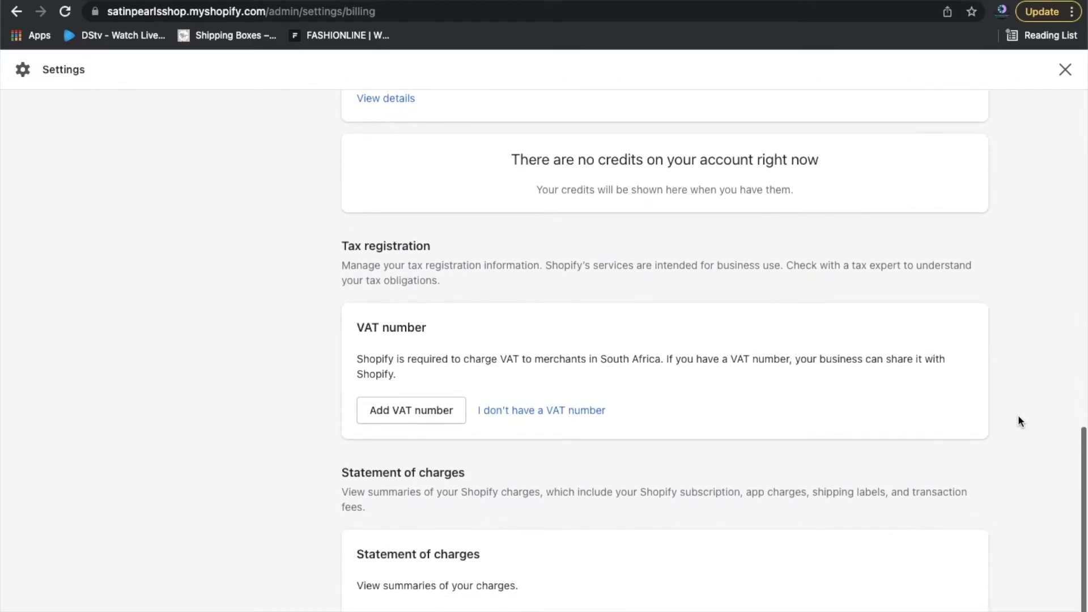
# Declare that the business has no VAT number and confirm, so VAT number shows N/A.
pyautogui.click(540, 418)
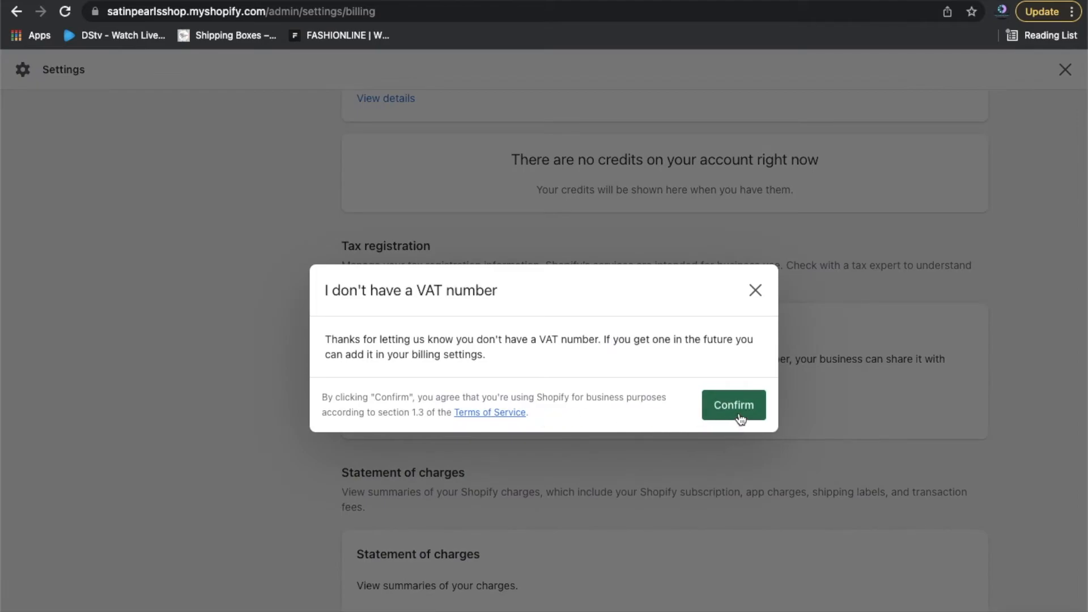
pyautogui.click(740, 418)
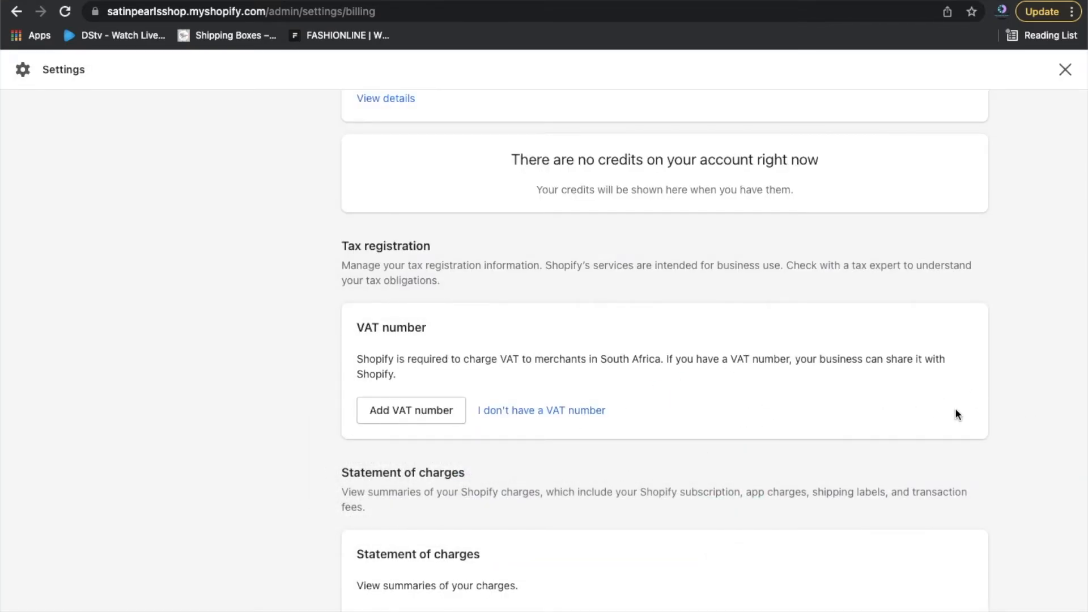
pyautogui.scroll(1, 956, 409)
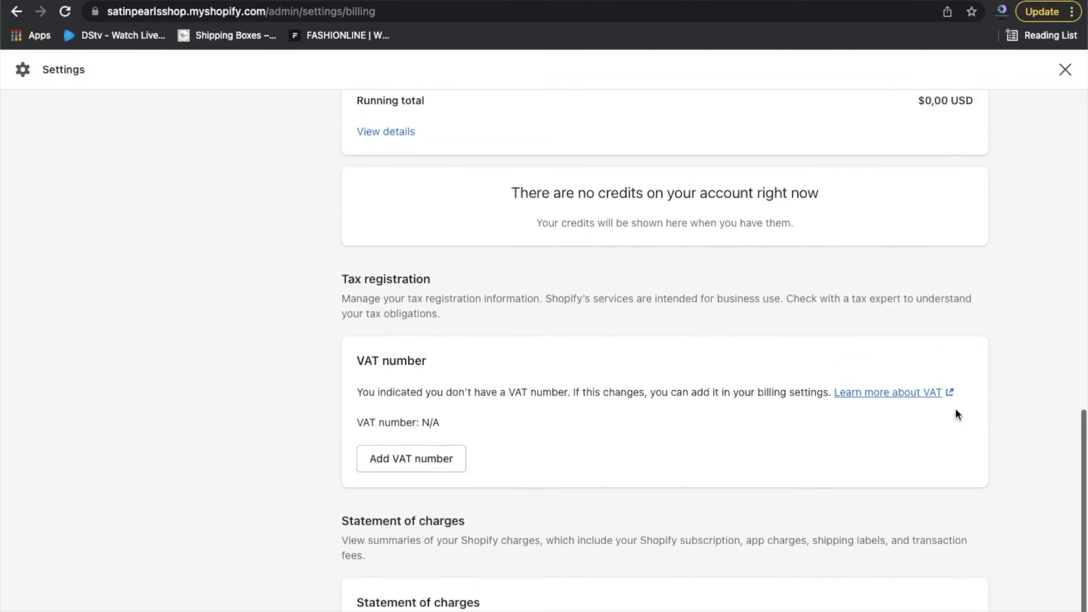
pyautogui.scroll(-1, 956, 409)
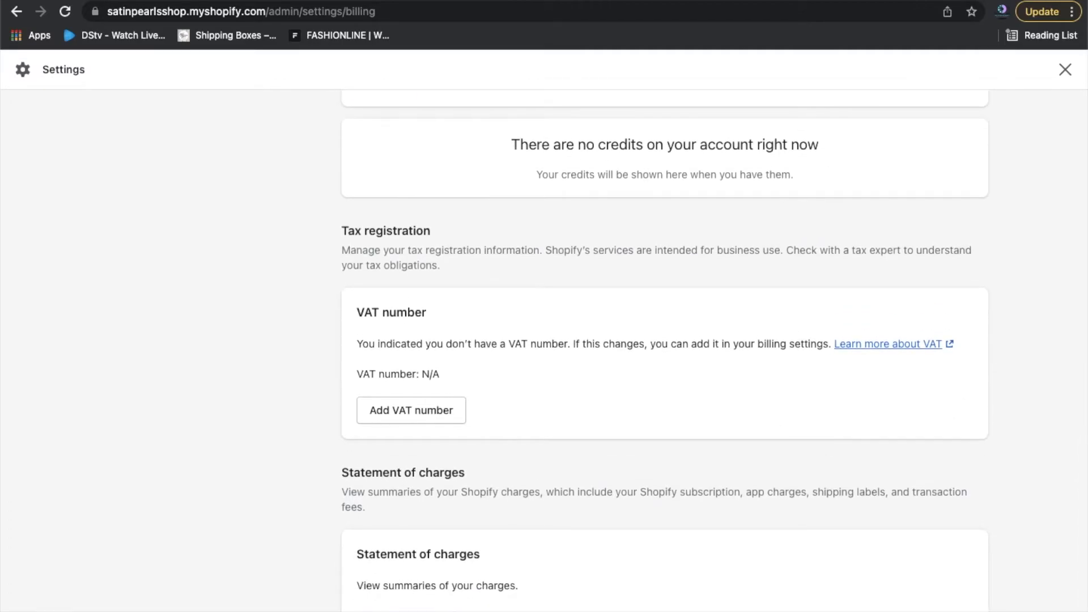
pyautogui.scroll(8, 810, 505)
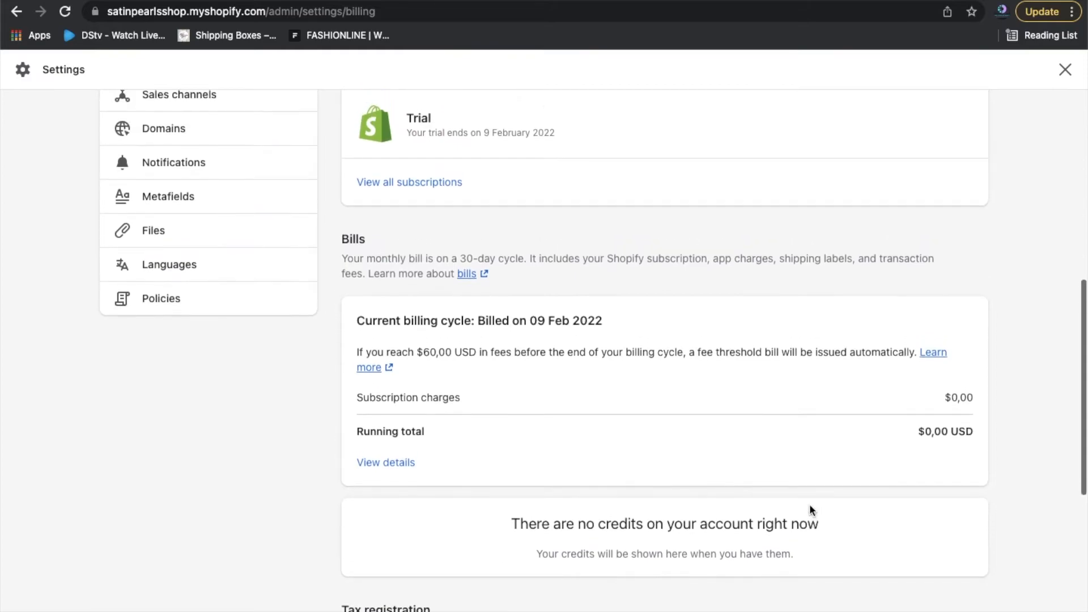
pyautogui.scroll(5, 809, 505)
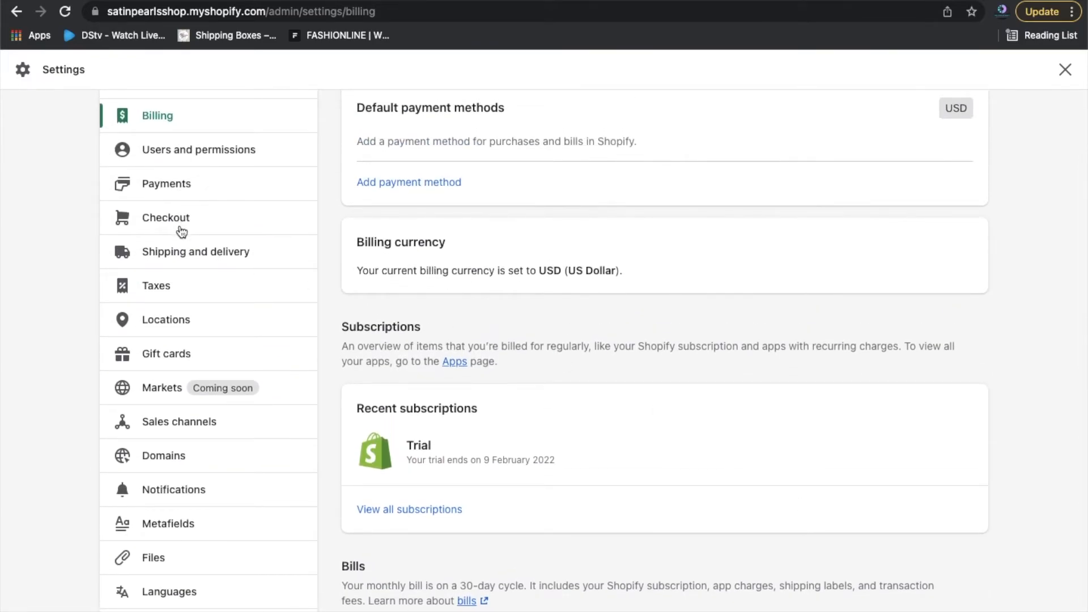
# Review Users and permissions: the store owner, 0 of 2 staff, collaborators and login services.
pyautogui.click(165, 150)
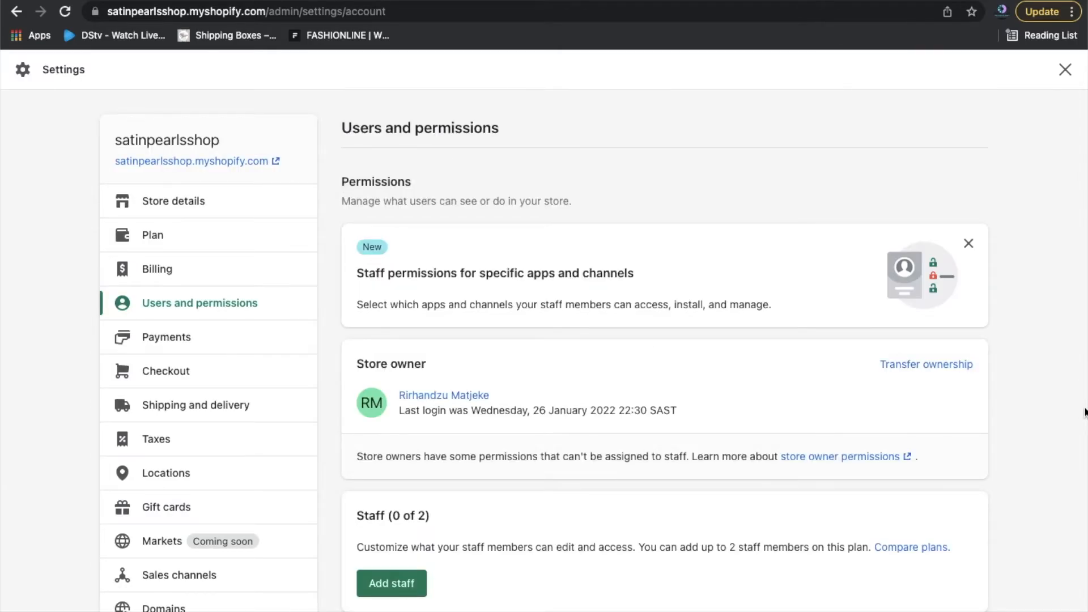
pyautogui.scroll(-2, 1084, 412)
pyautogui.scroll(-5, 1084, 412)
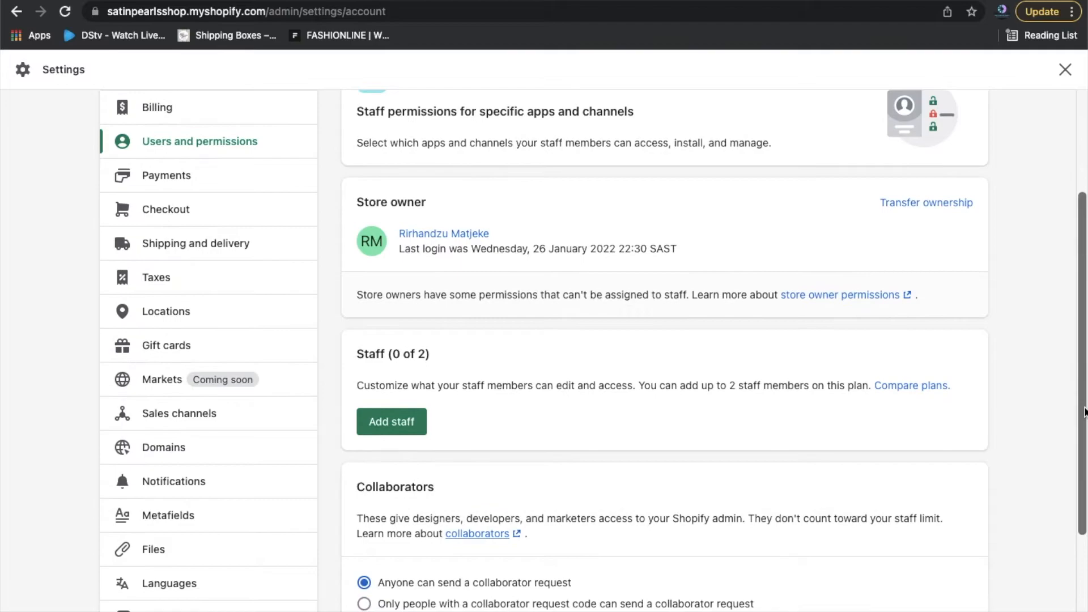
pyautogui.scroll(-6, 1021, 462)
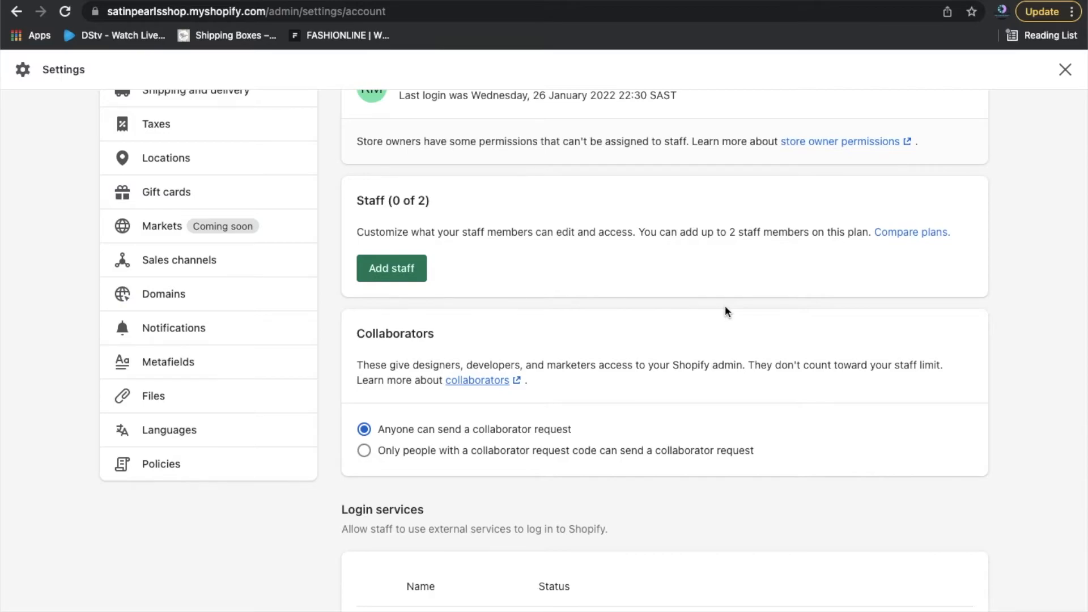
pyautogui.scroll(-1, 824, 427)
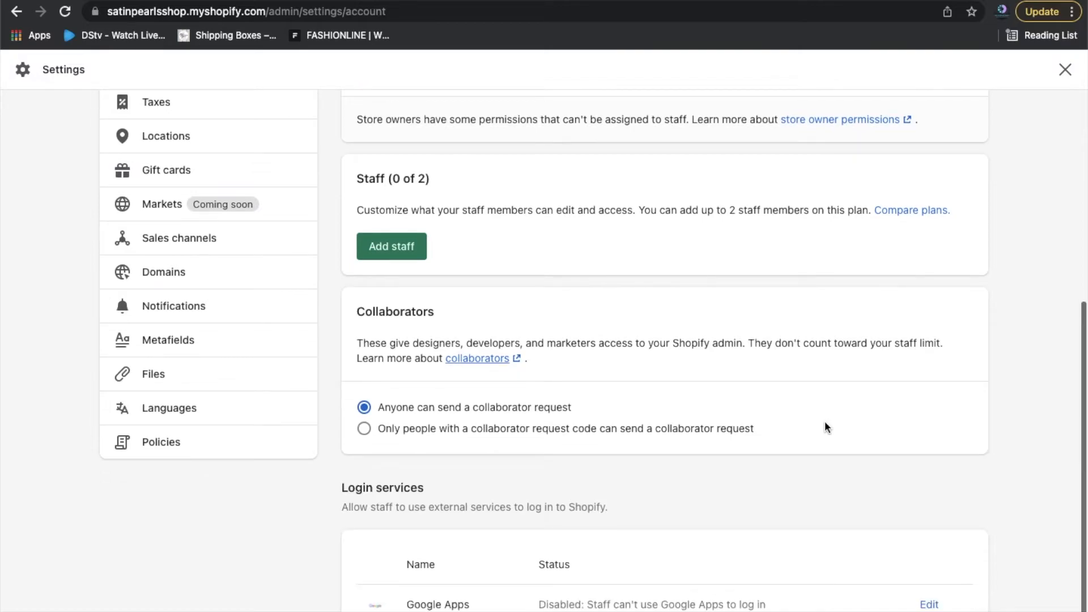
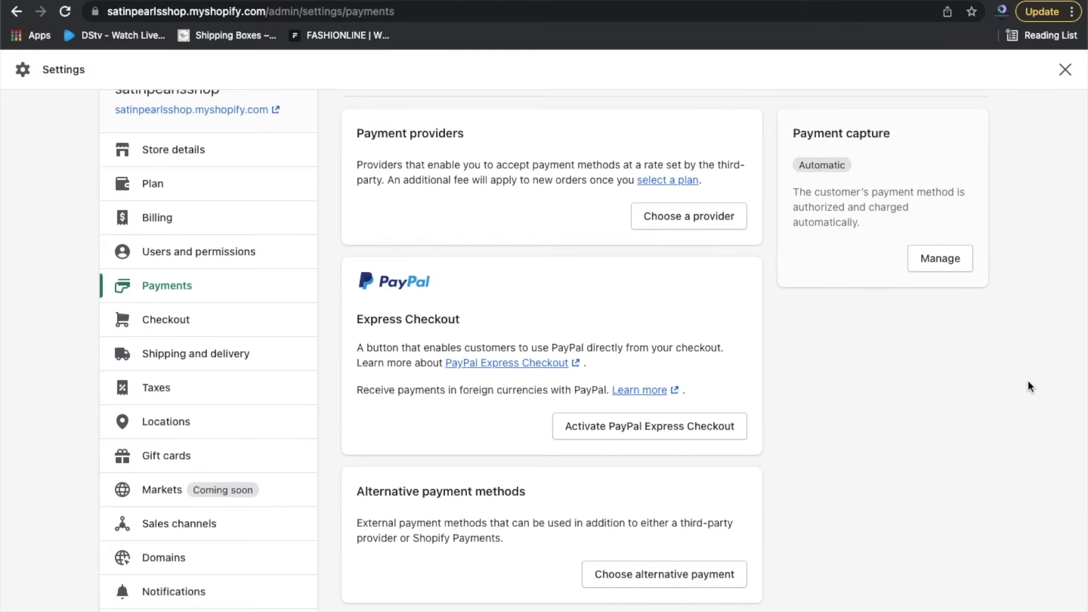
# Browse the third-party payment providers list, such as PayFast, Paystack and Peach Payments, then return to top.
pyautogui.click(688, 219)
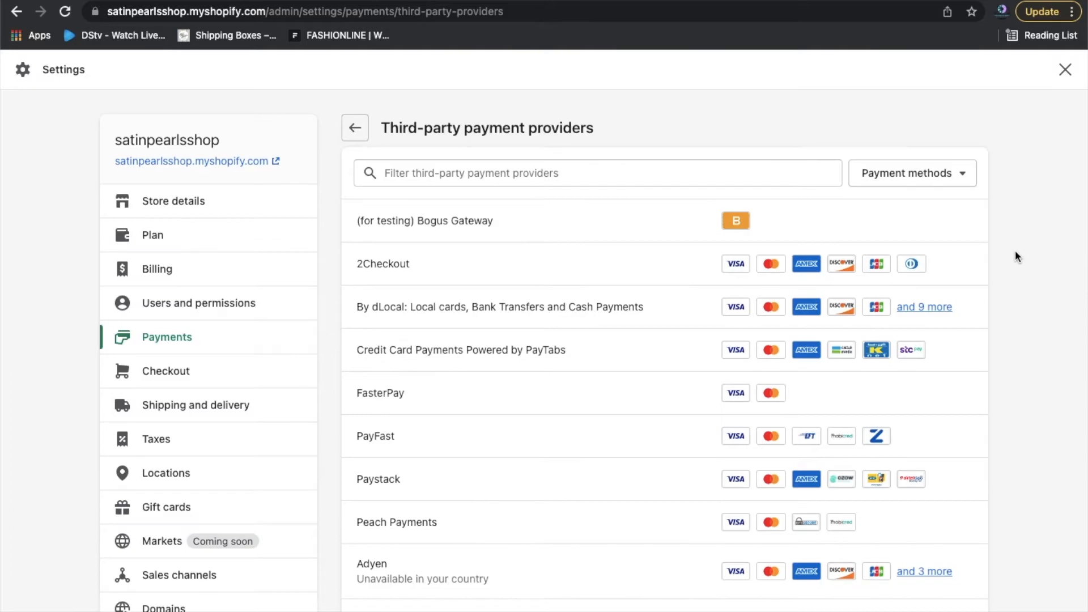
pyautogui.scroll(-3, 1016, 252)
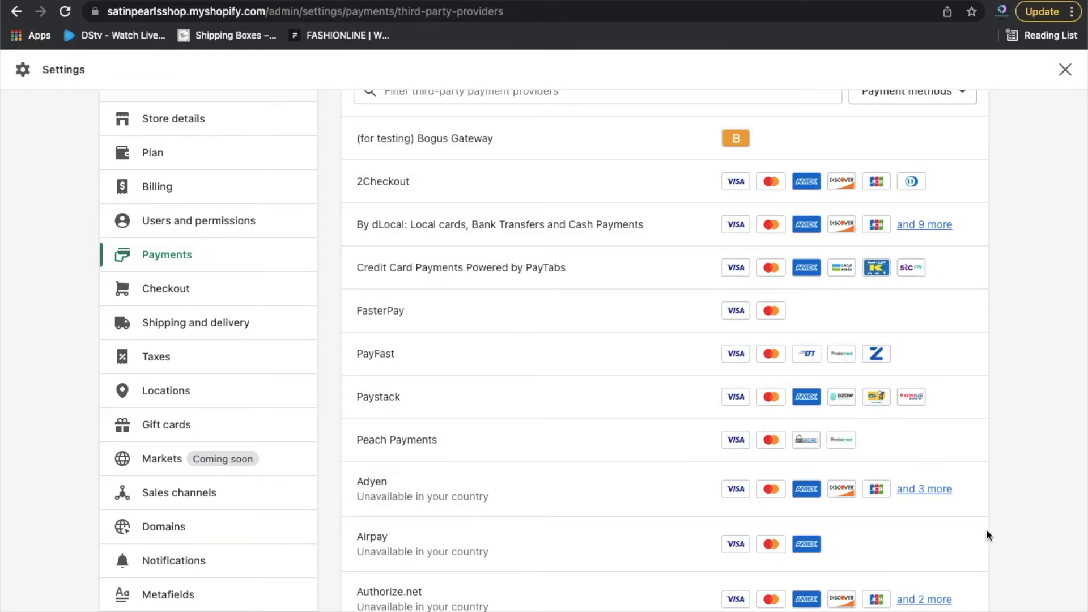
pyautogui.scroll(-5, 1021, 515)
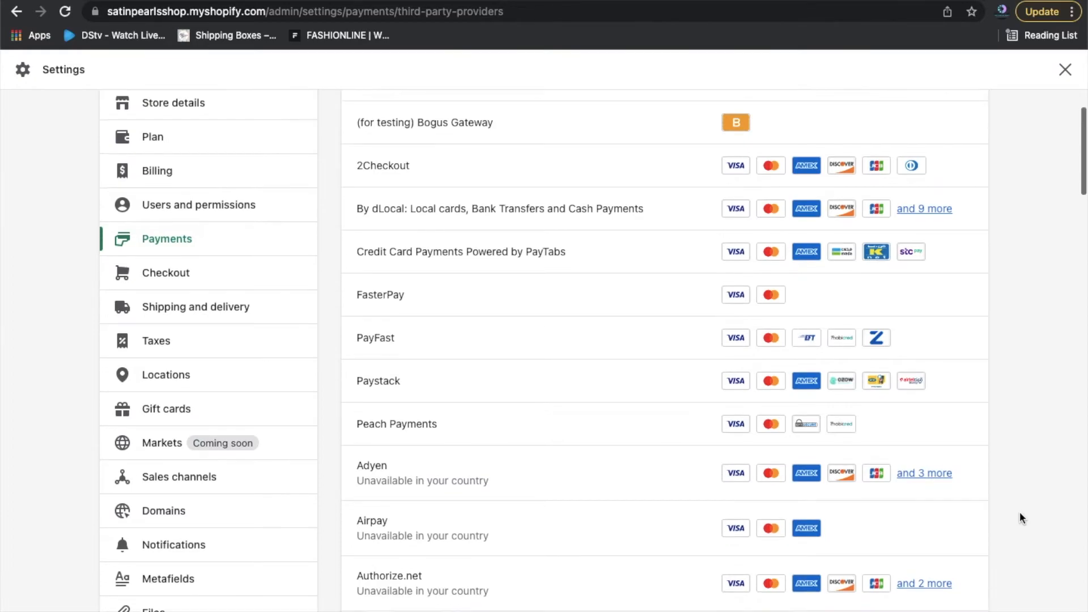
pyautogui.scroll(-5, 1020, 516)
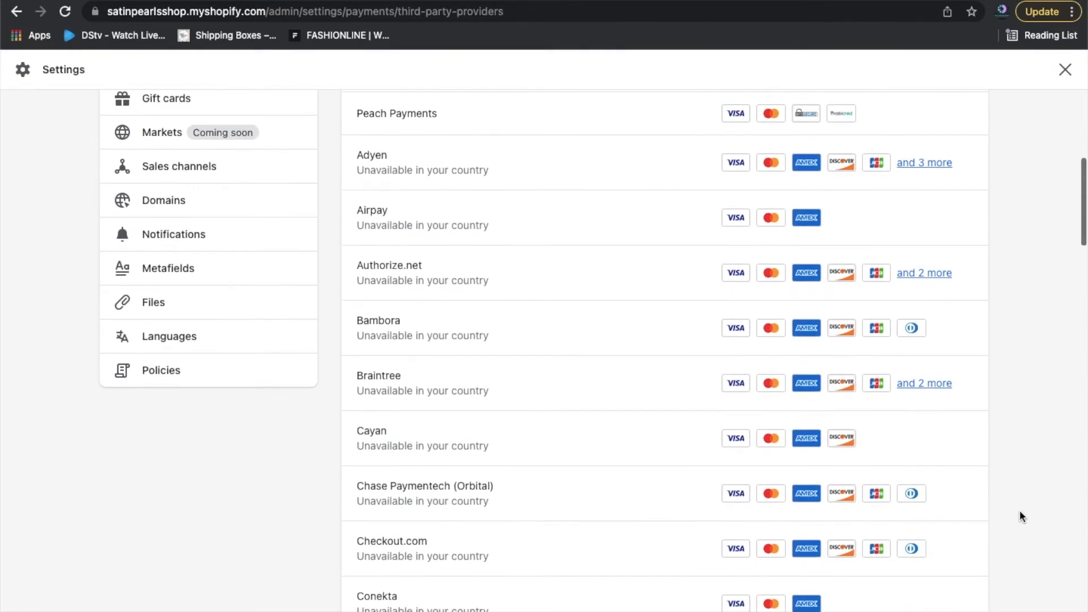
pyautogui.scroll(-6, 1020, 516)
pyautogui.scroll(-6, 1020, 516)
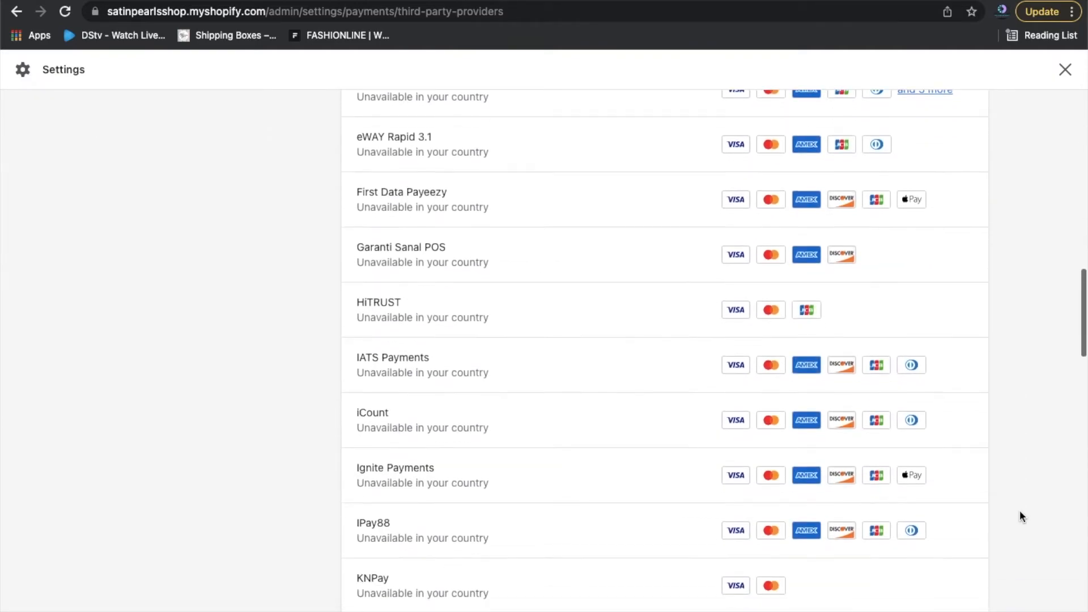
pyautogui.scroll(-18, 1020, 513)
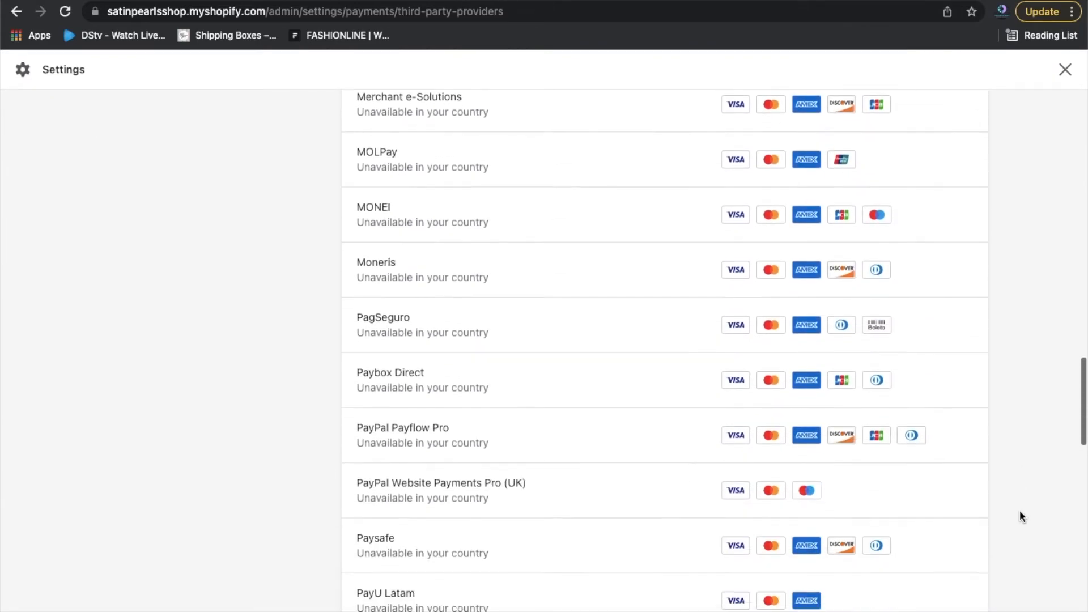
pyautogui.scroll(-10, 1019, 513)
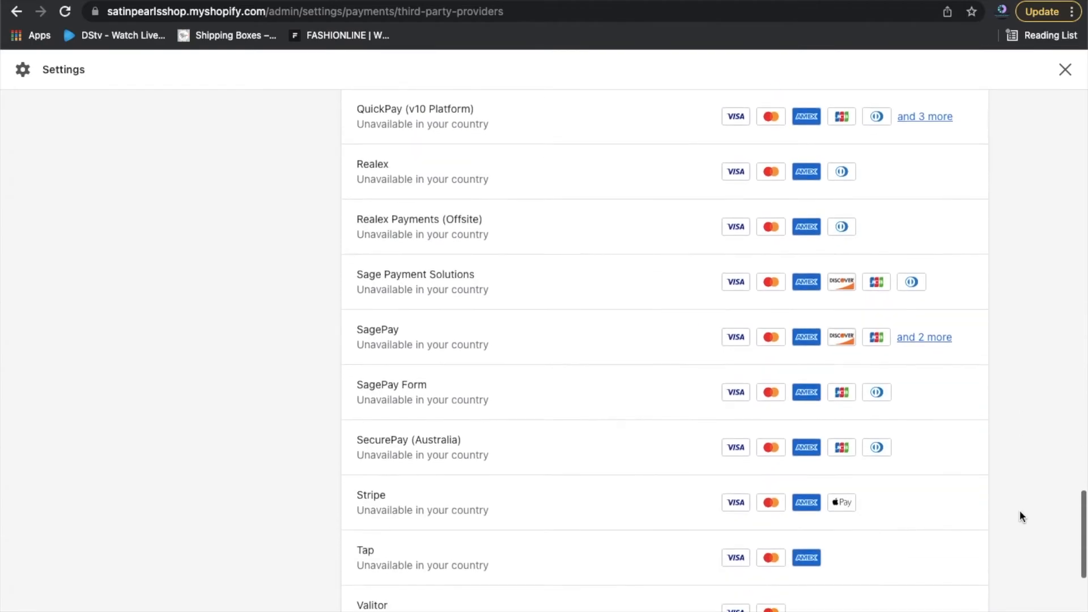
pyautogui.scroll(20, 1020, 515)
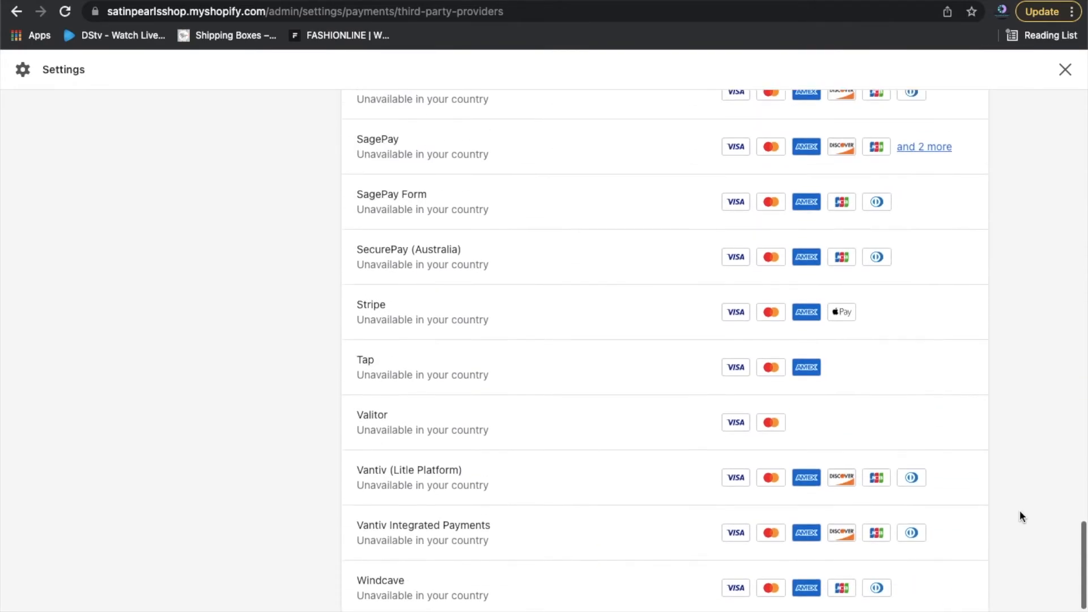
pyautogui.scroll(20, 1019, 510)
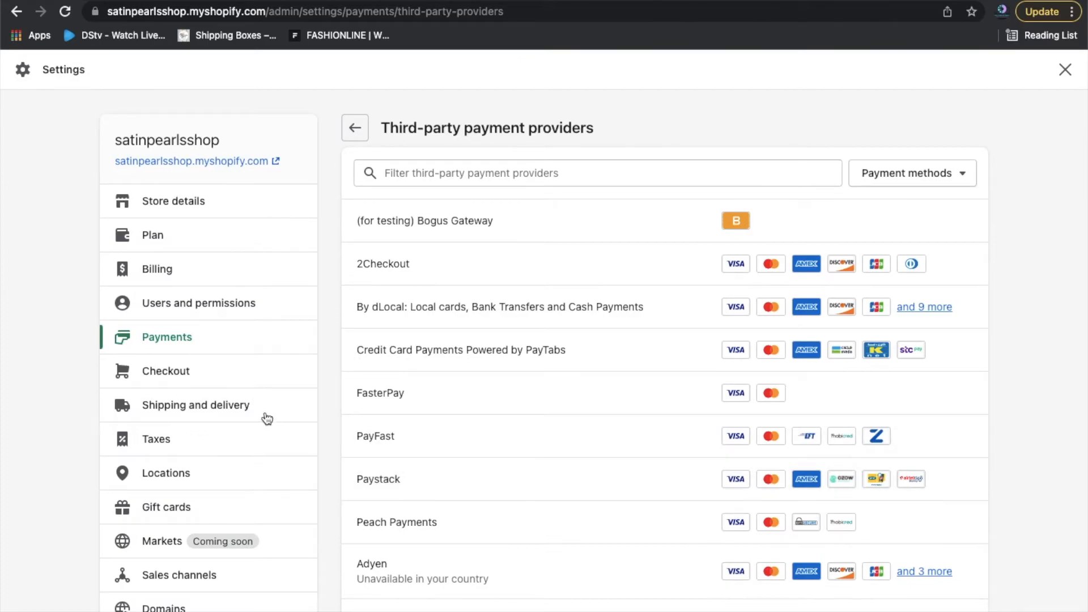
# In Checkout settings, set customer accounts to 'Accounts are optional'.
pyautogui.click(171, 374)
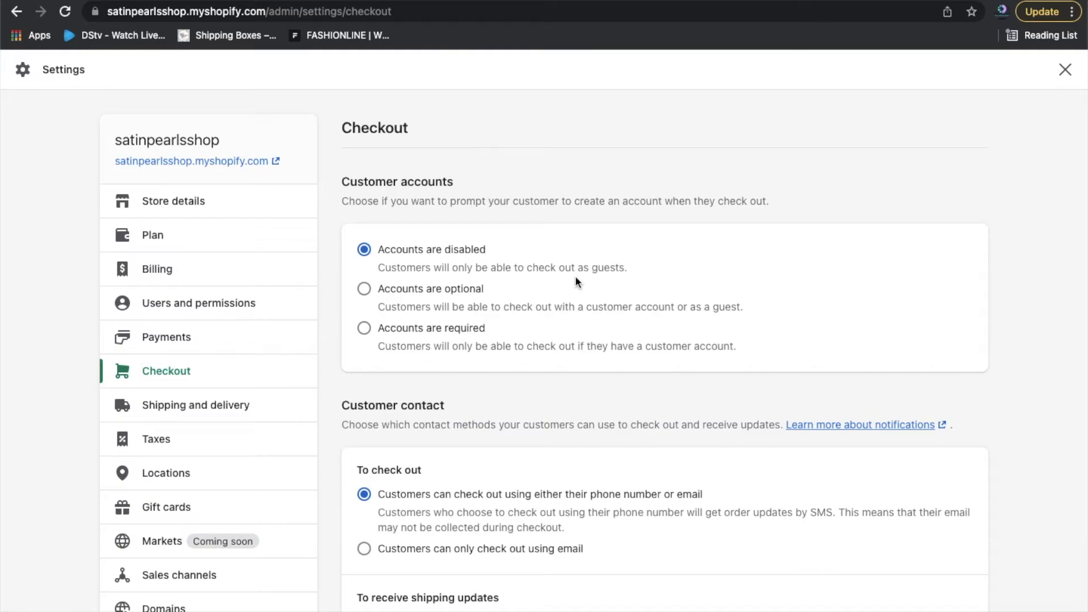
pyautogui.click(430, 292)
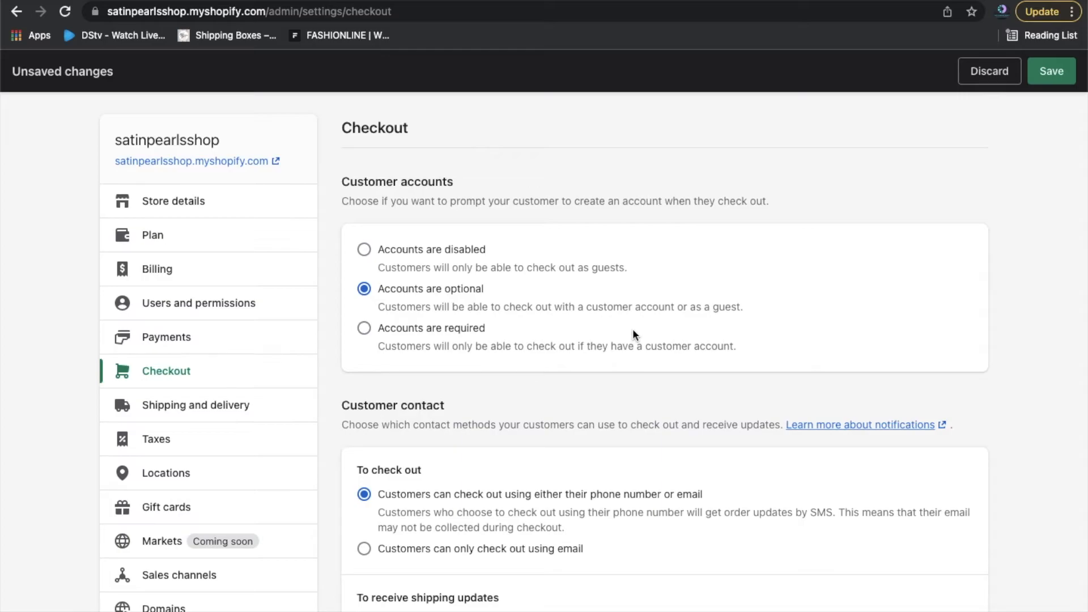
# Keep checkout by phone number or email and enable the shipping-updates contact checkbox.
pyautogui.scroll(-2, 740, 397)
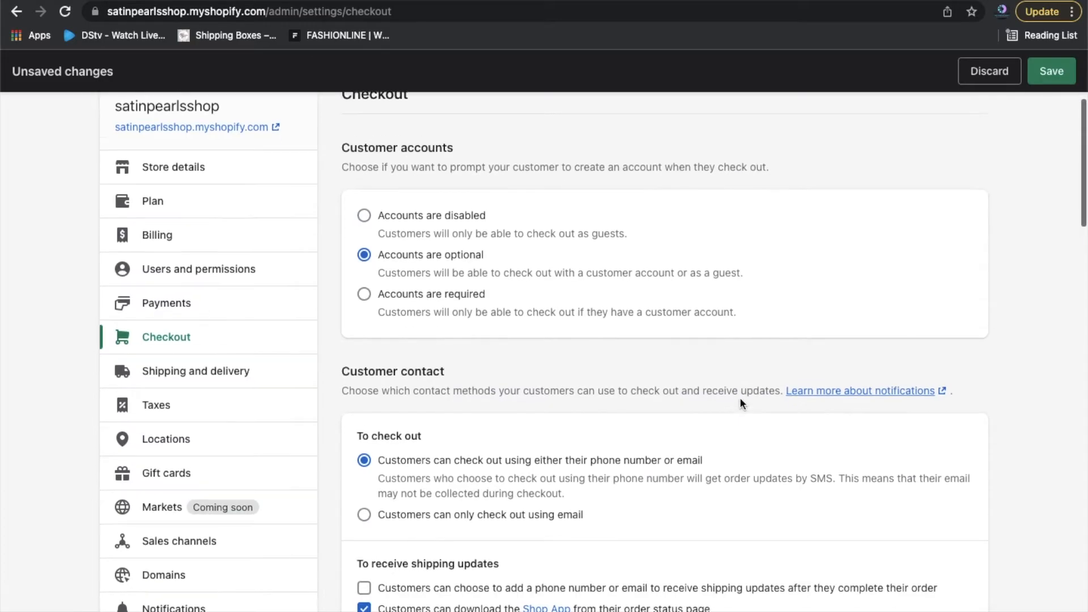
pyautogui.scroll(-3, 1014, 488)
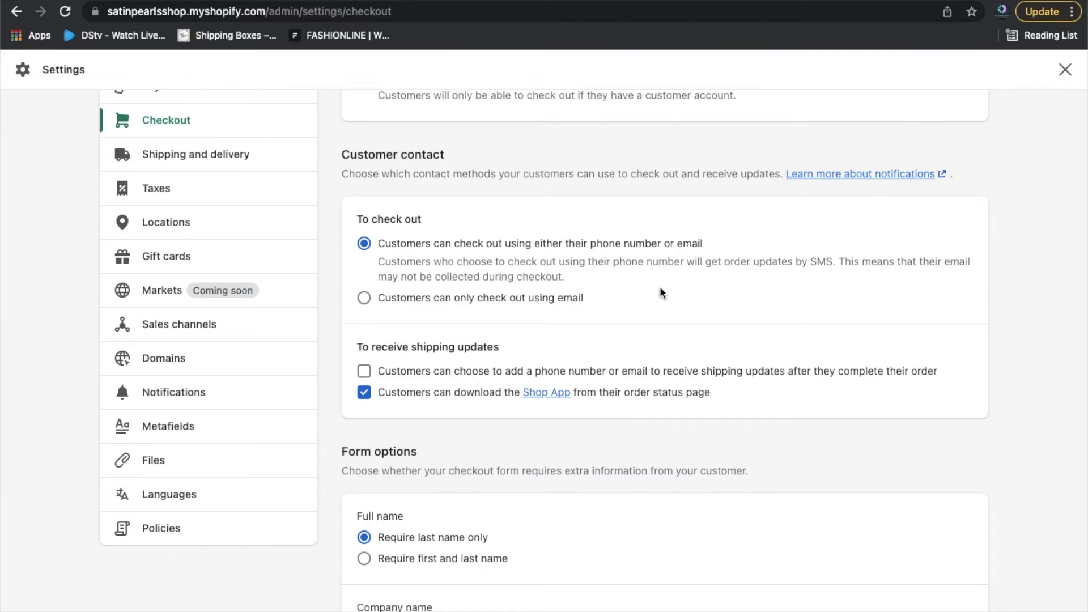
pyautogui.click(545, 302)
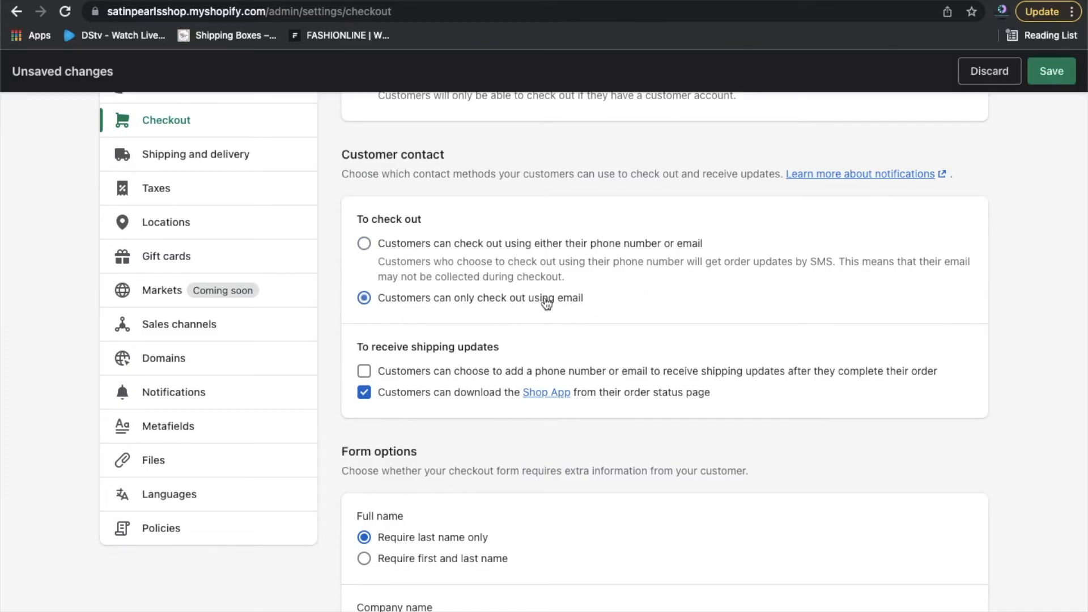
pyautogui.click(364, 243)
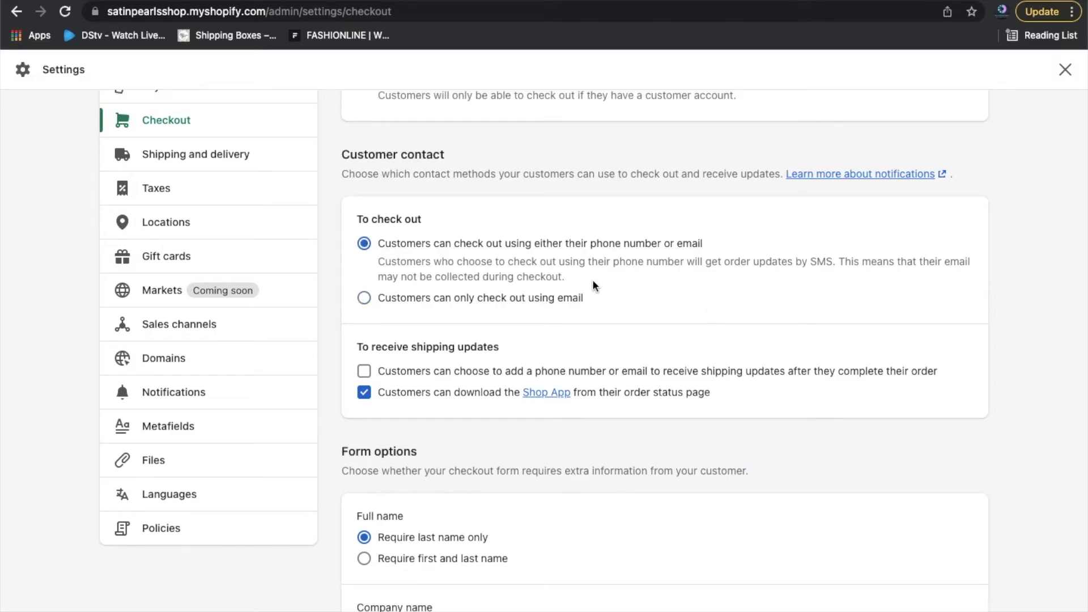
pyautogui.scroll(-2, 707, 316)
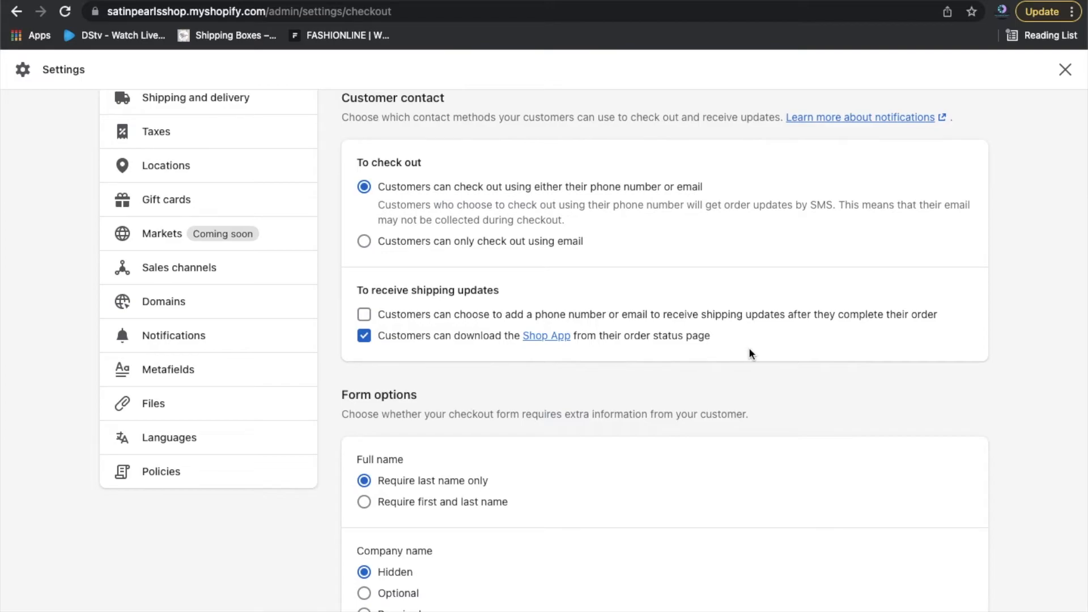
pyautogui.press('Down')
pyautogui.press('Up')
pyautogui.click(364, 315)
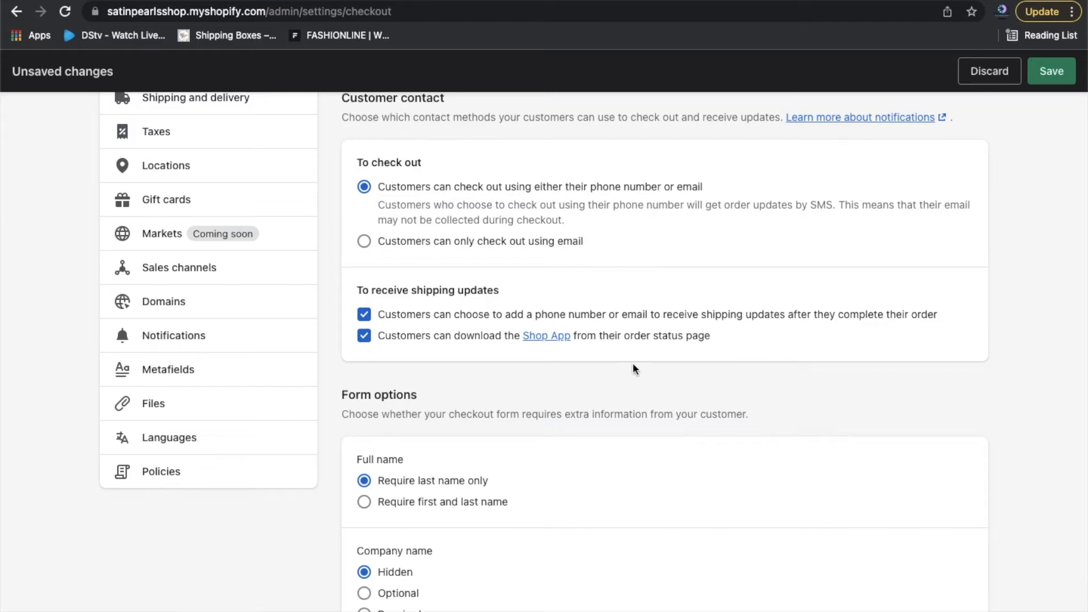
# Under Form options, set Full name to 'Require first and last name'.
pyautogui.scroll(-3, 1044, 456)
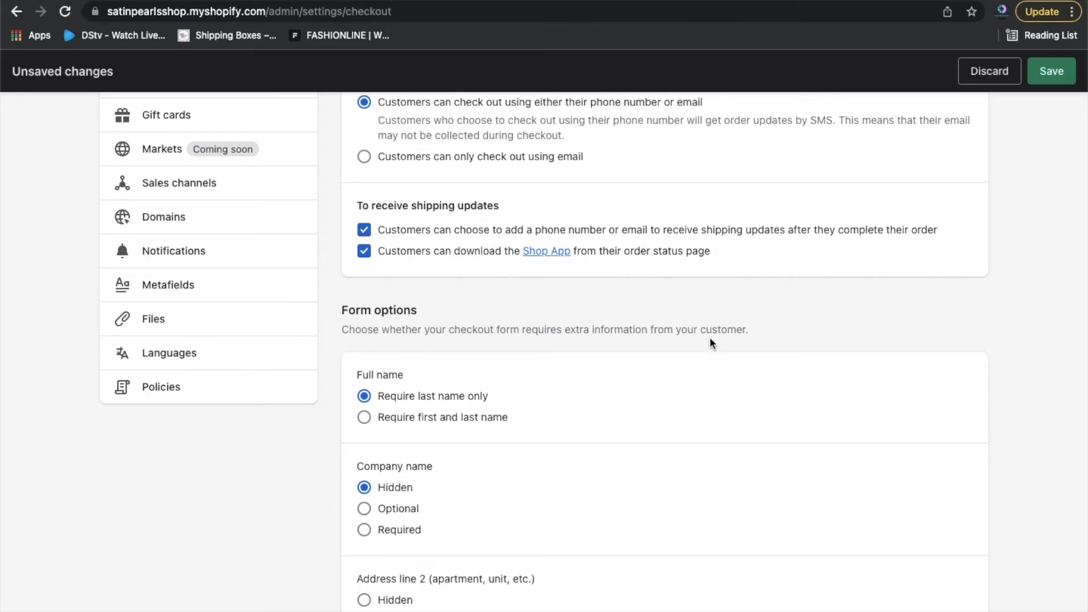
pyautogui.scroll(-2, 711, 343)
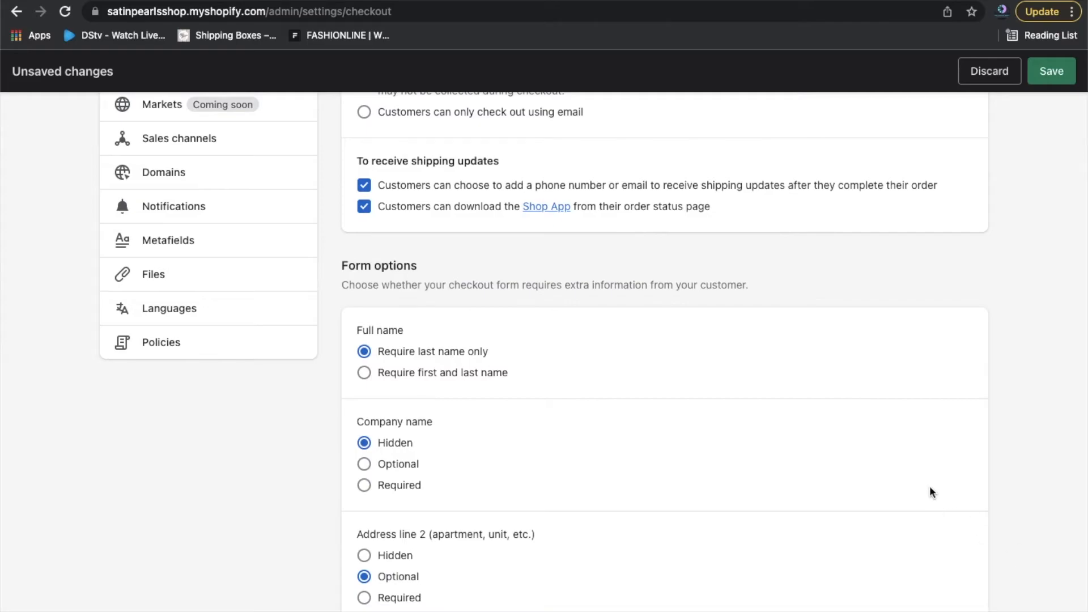
pyautogui.scroll(-3, 930, 487)
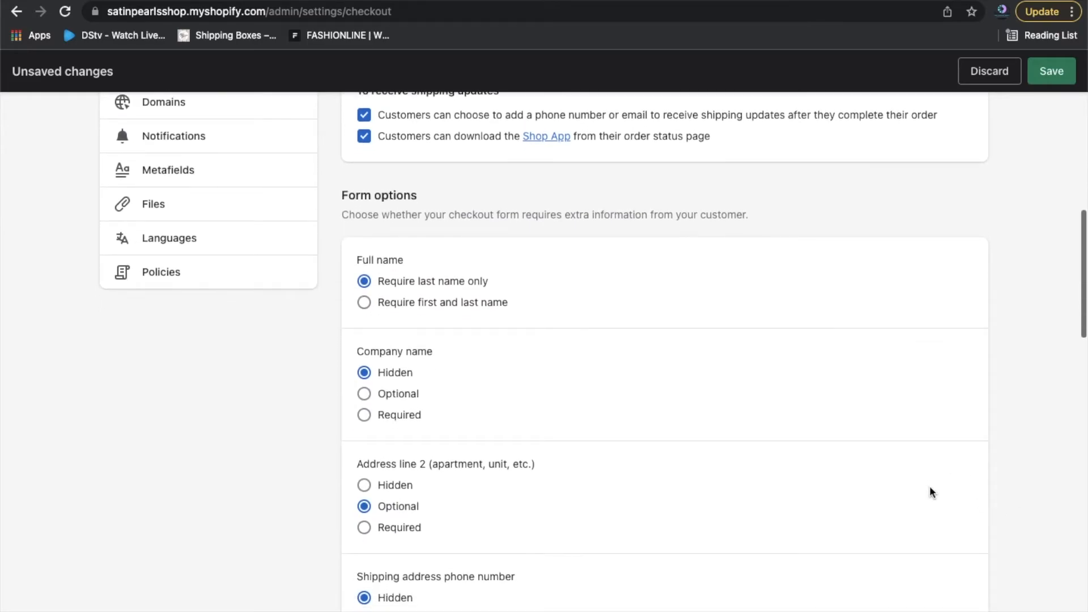
pyautogui.scroll(-3, 877, 369)
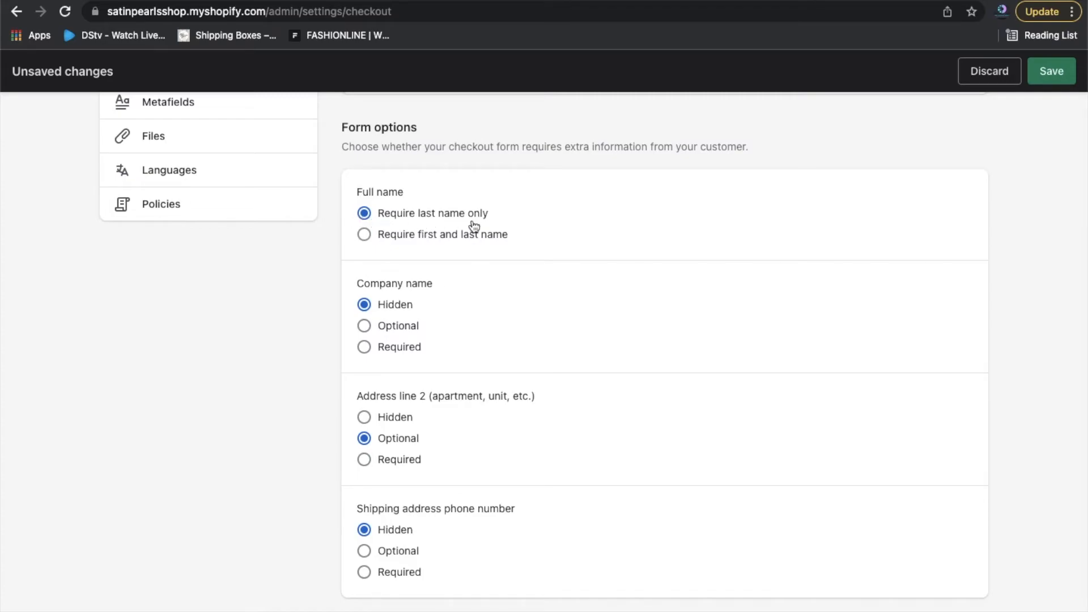
pyautogui.click(368, 237)
pyautogui.scroll(-2, 669, 334)
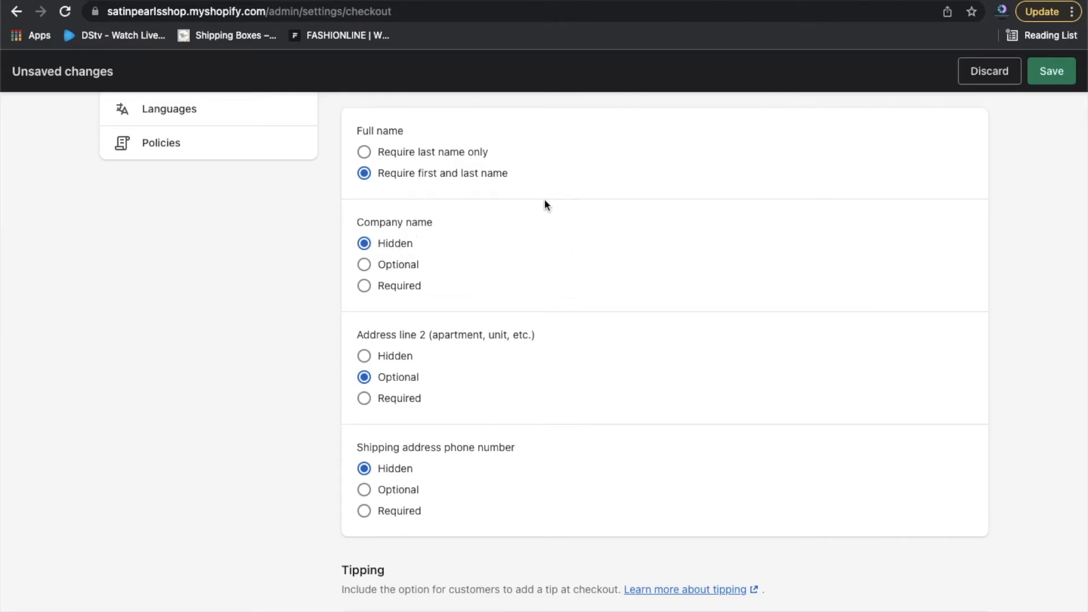
# Leave company name hidden and address line 2 optional after trying other options.
pyautogui.scroll(-2, 563, 395)
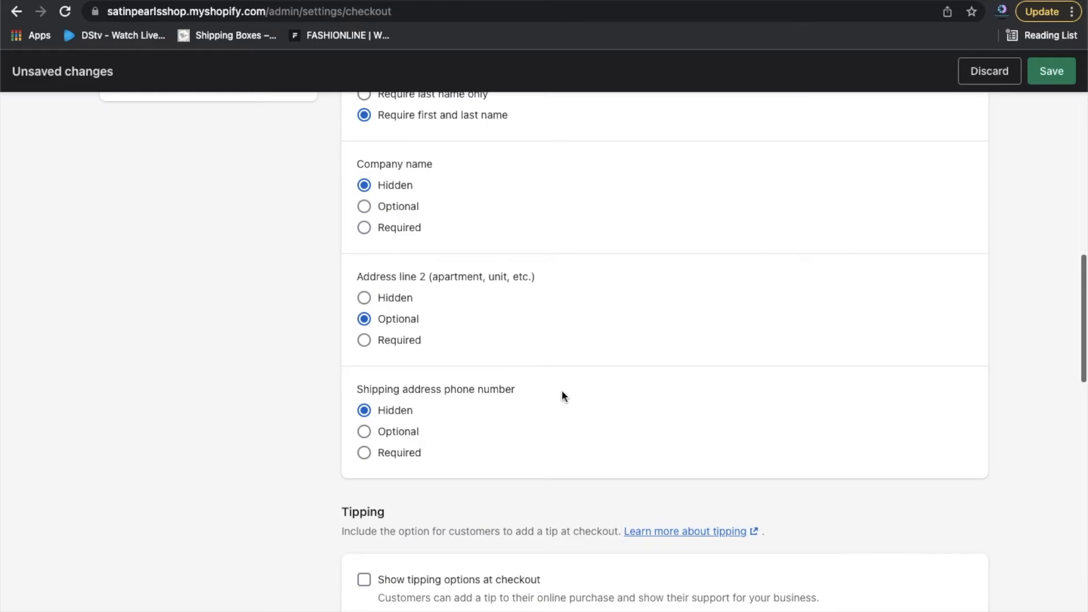
pyautogui.click(389, 234)
pyautogui.click(390, 193)
pyautogui.scroll(-1, 634, 353)
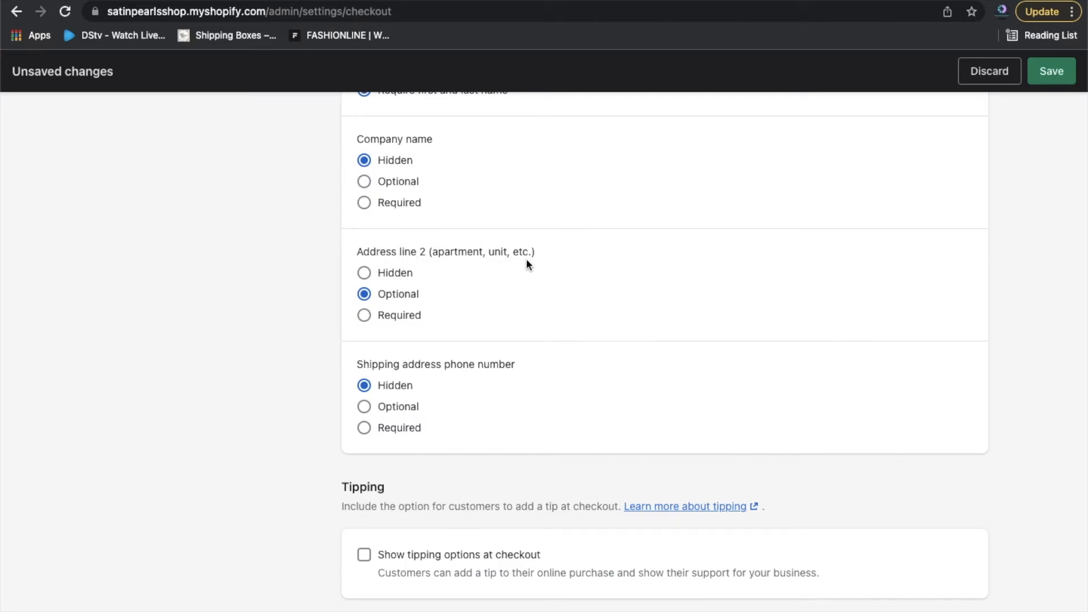
pyautogui.click(365, 317)
pyautogui.click(364, 293)
# Set the shipping address phone number field to Required.
pyautogui.scroll(-3, 564, 314)
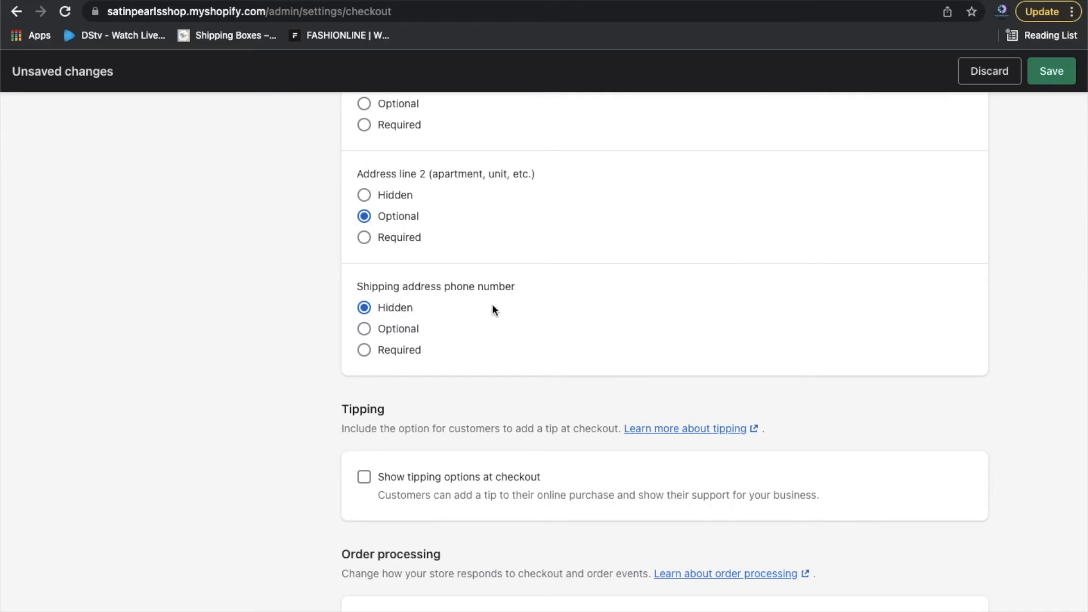
pyautogui.click(365, 333)
pyautogui.click(364, 350)
pyautogui.press('Down')
pyautogui.press('Down')
pyautogui.press('Down')
pyautogui.scroll(-3, 992, 492)
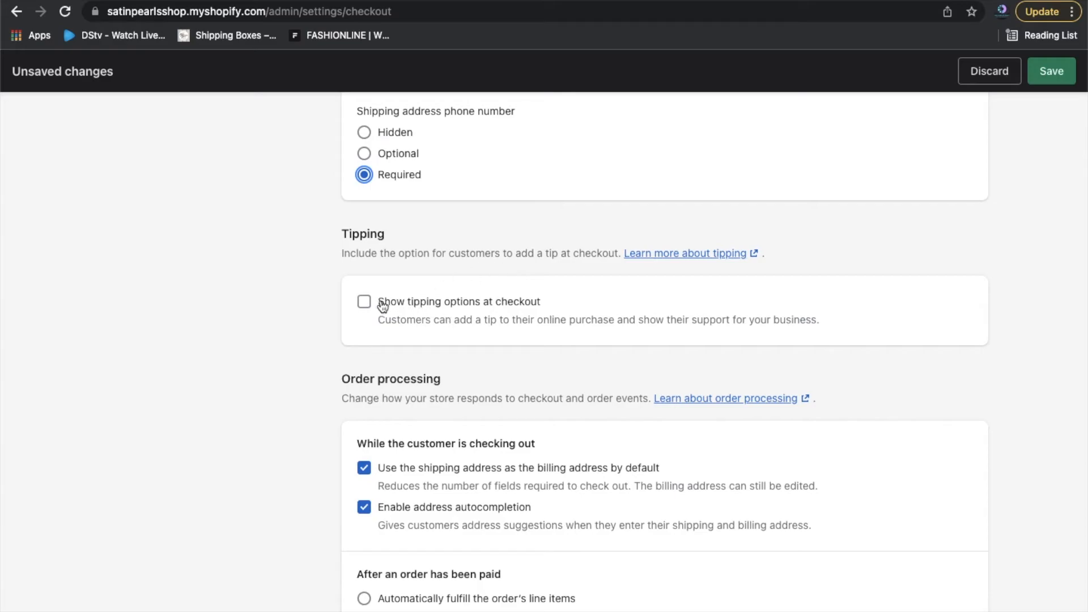
pyautogui.scroll(-2, 713, 348)
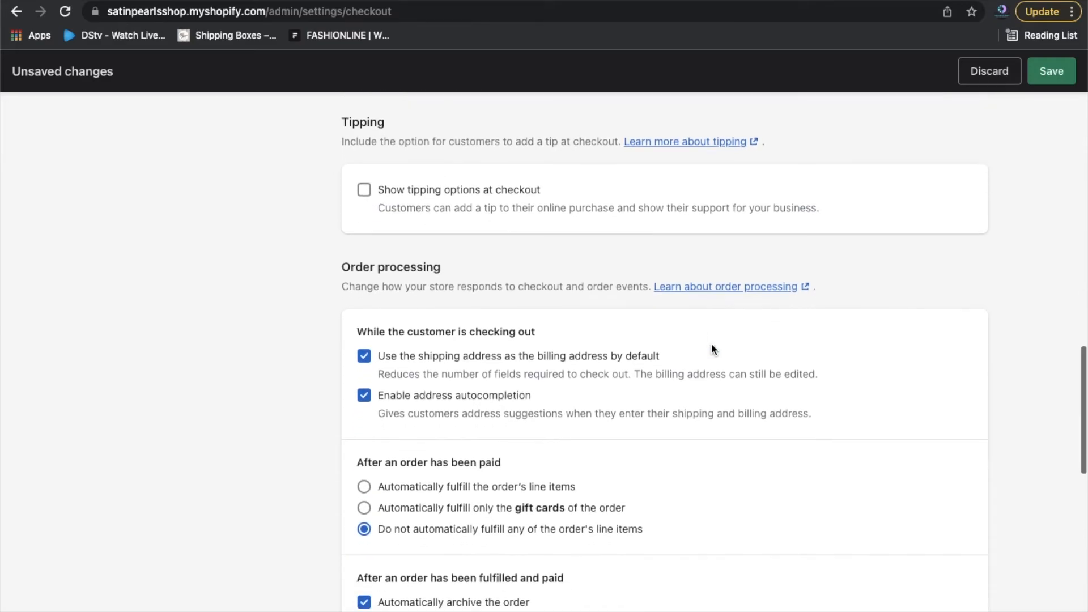
pyautogui.scroll(-2, 713, 348)
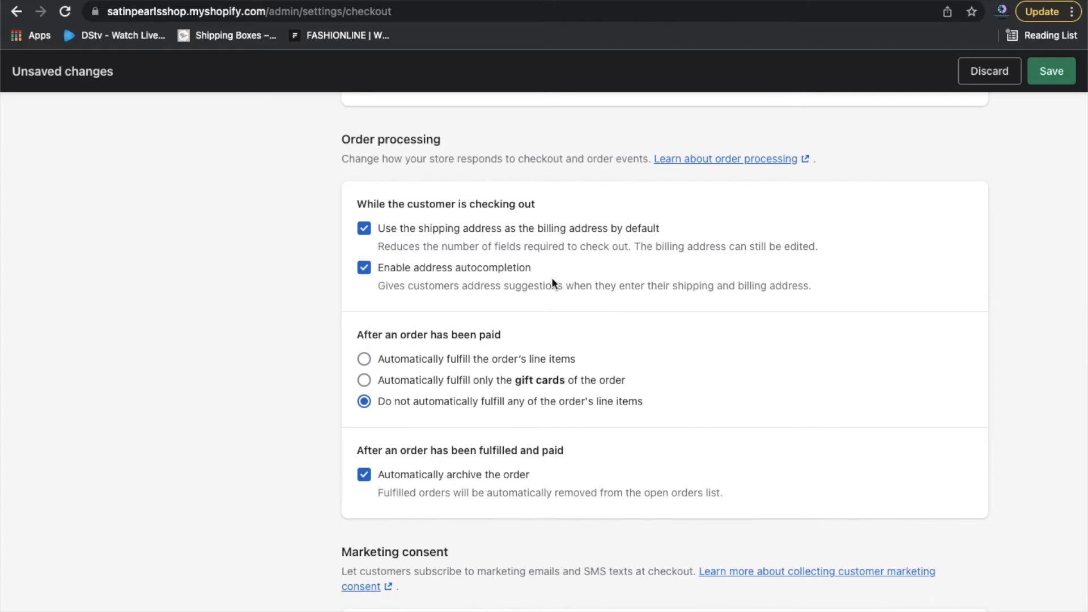
pyautogui.scroll(-2, 656, 274)
pyautogui.scroll(-1, 654, 269)
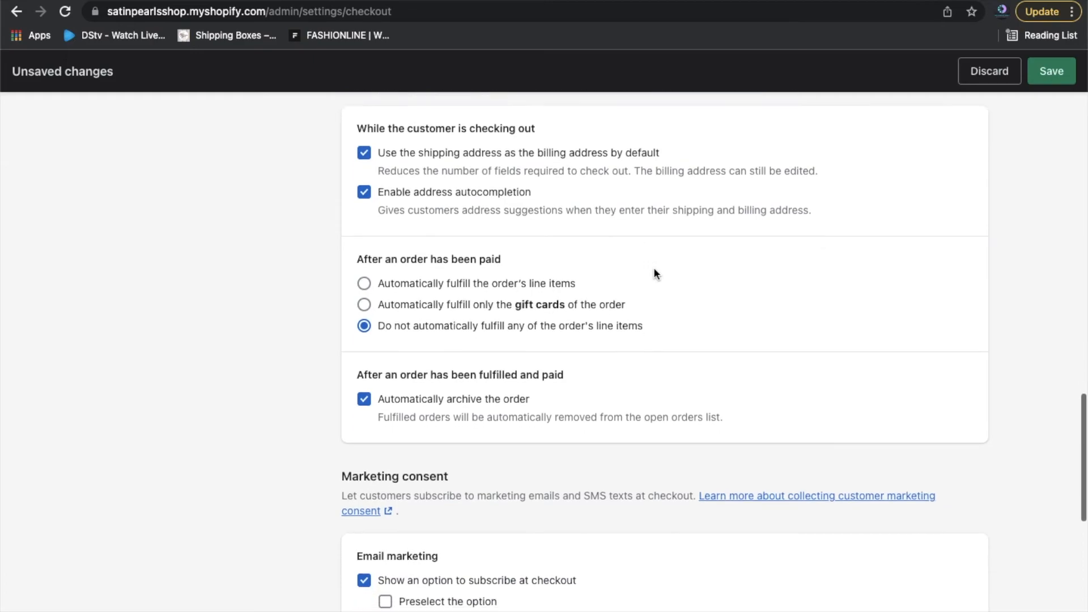
pyautogui.scroll(-1, 651, 273)
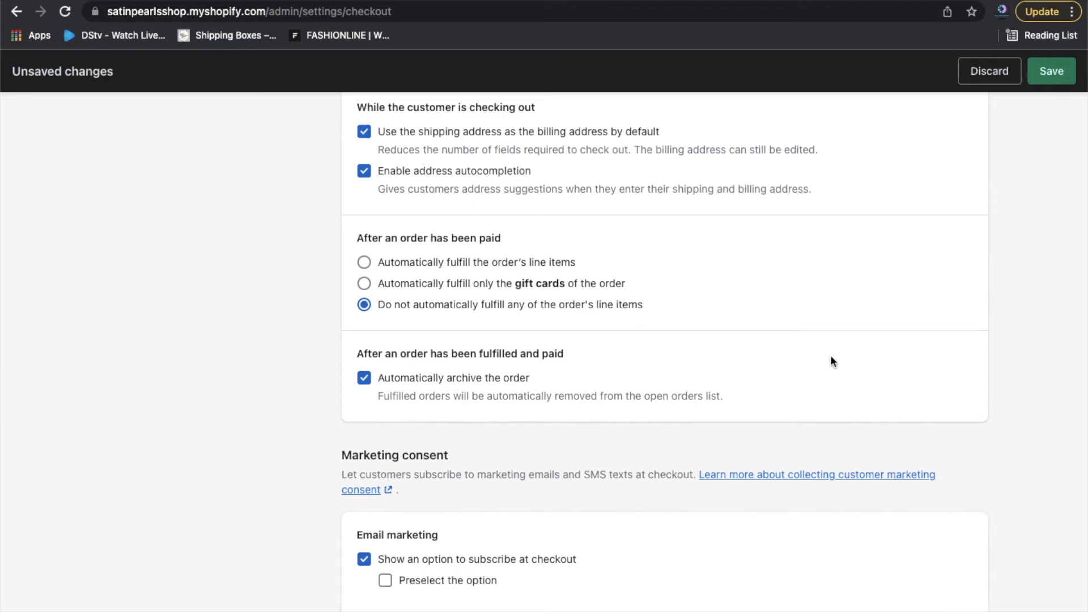
# Leave SMS marketing off and preselect the email marketing opt-in at checkout.
pyautogui.scroll(-1, 831, 362)
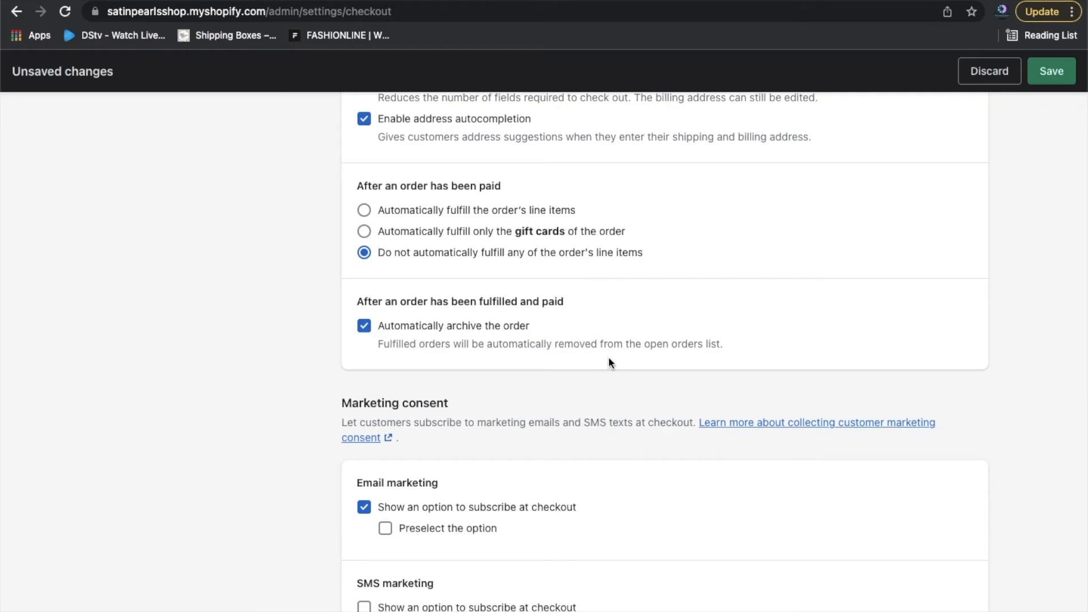
pyautogui.scroll(-3, 1008, 424)
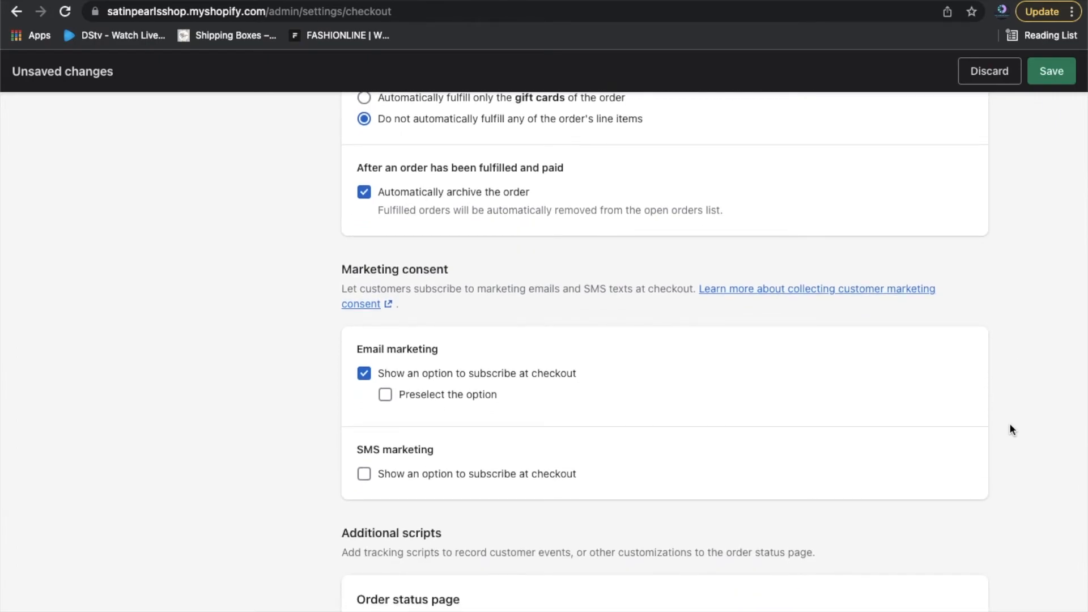
pyautogui.scroll(-1, 905, 445)
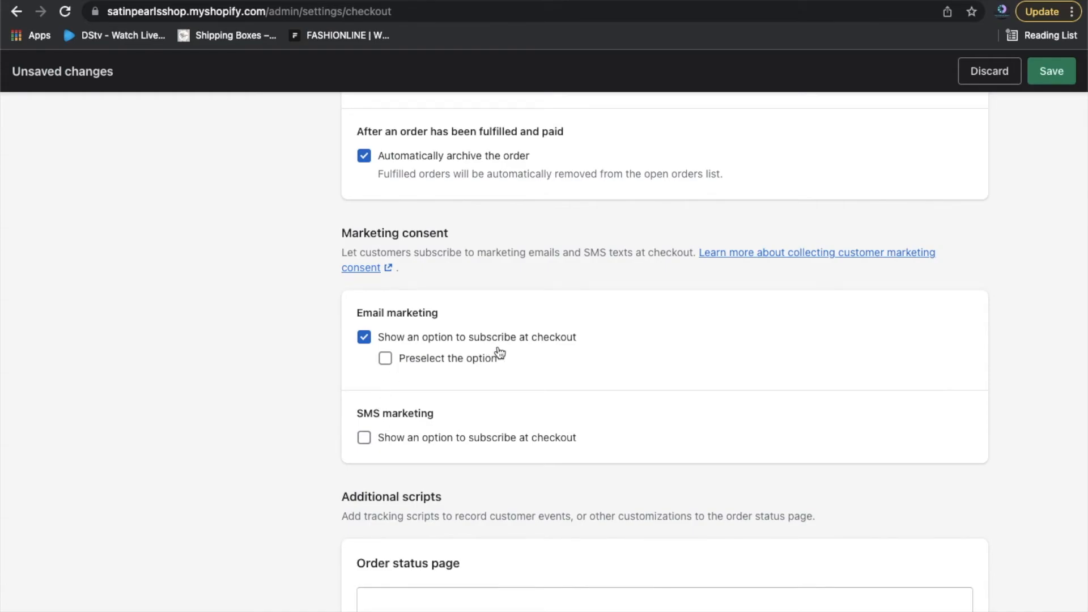
pyautogui.click(364, 441)
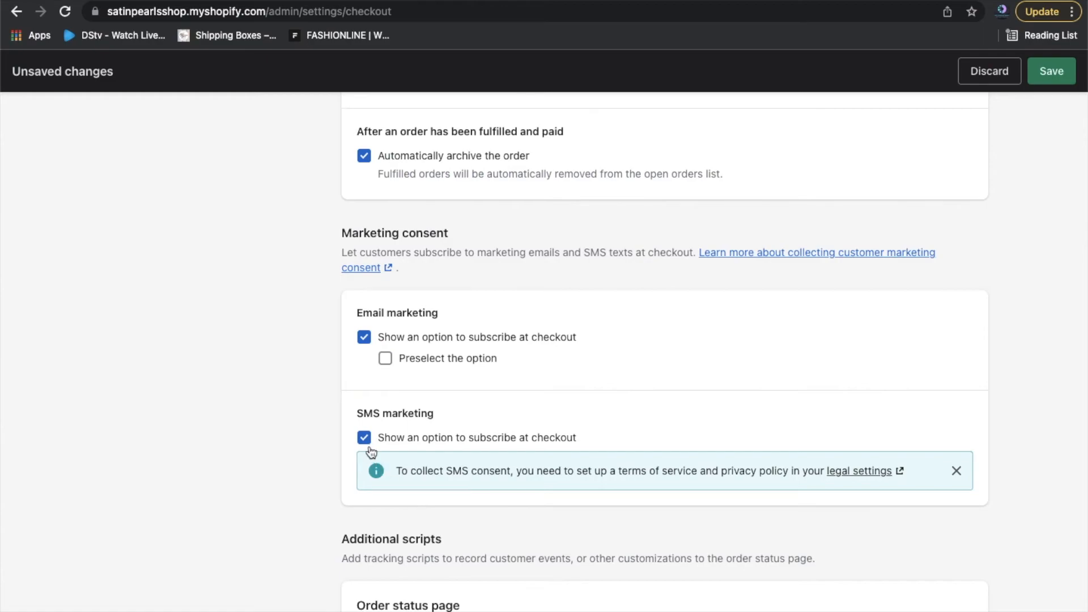
pyautogui.click(365, 438)
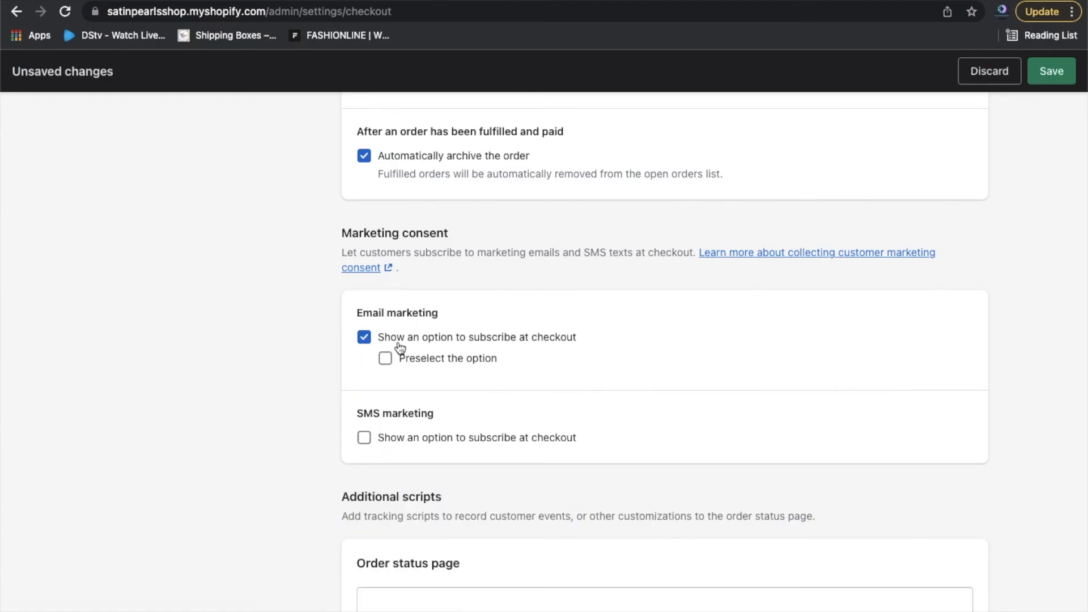
pyautogui.click(385, 362)
# Save the checkout settings and go to Shipping and delivery settings.
pyautogui.scroll(-5, 726, 481)
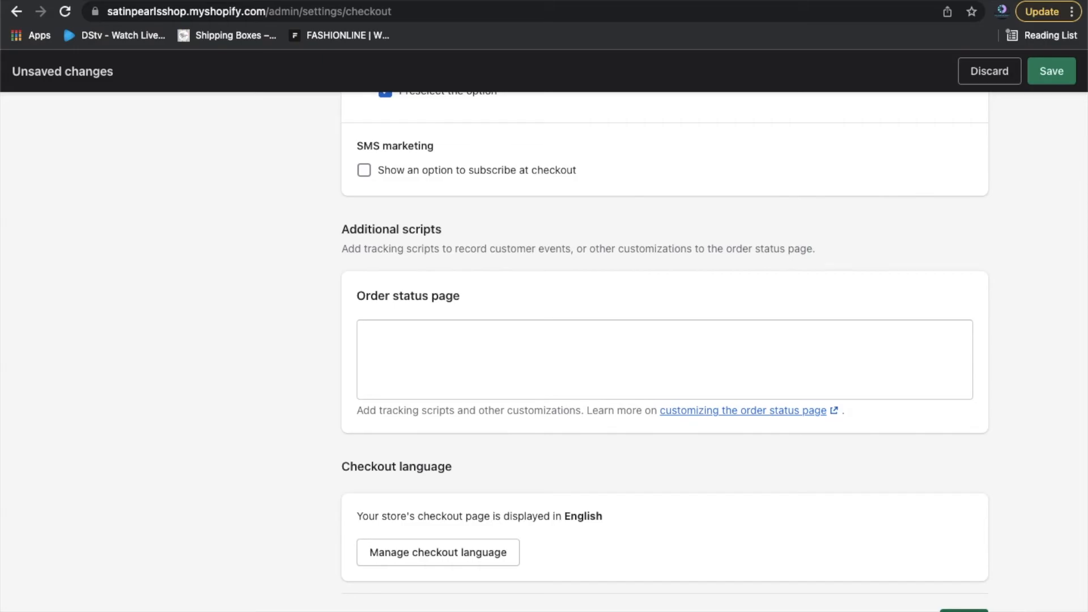
pyautogui.click(964, 610)
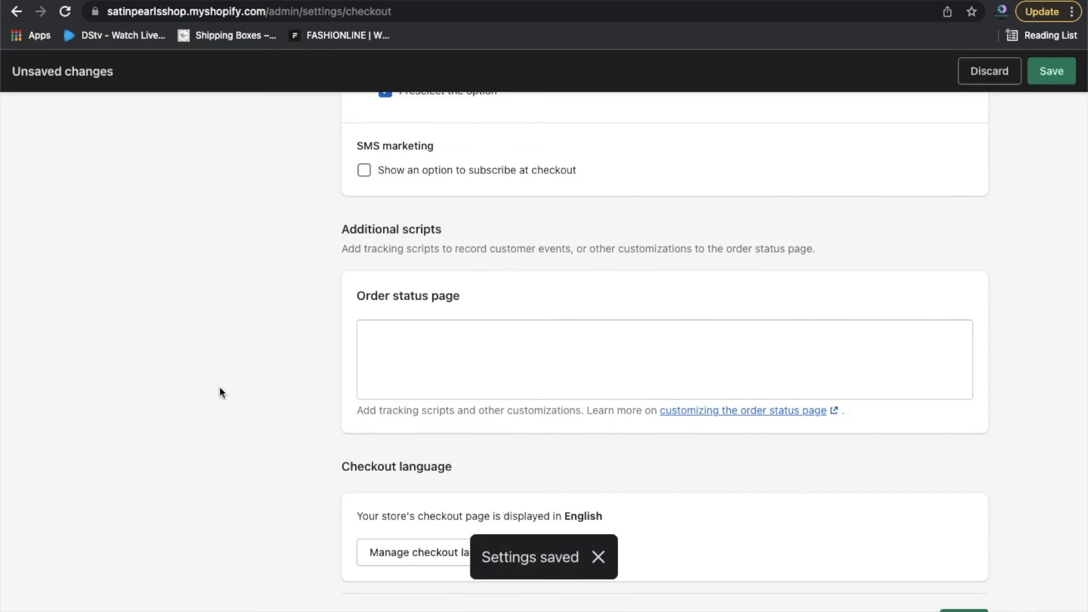
pyautogui.scroll(20, 219, 386)
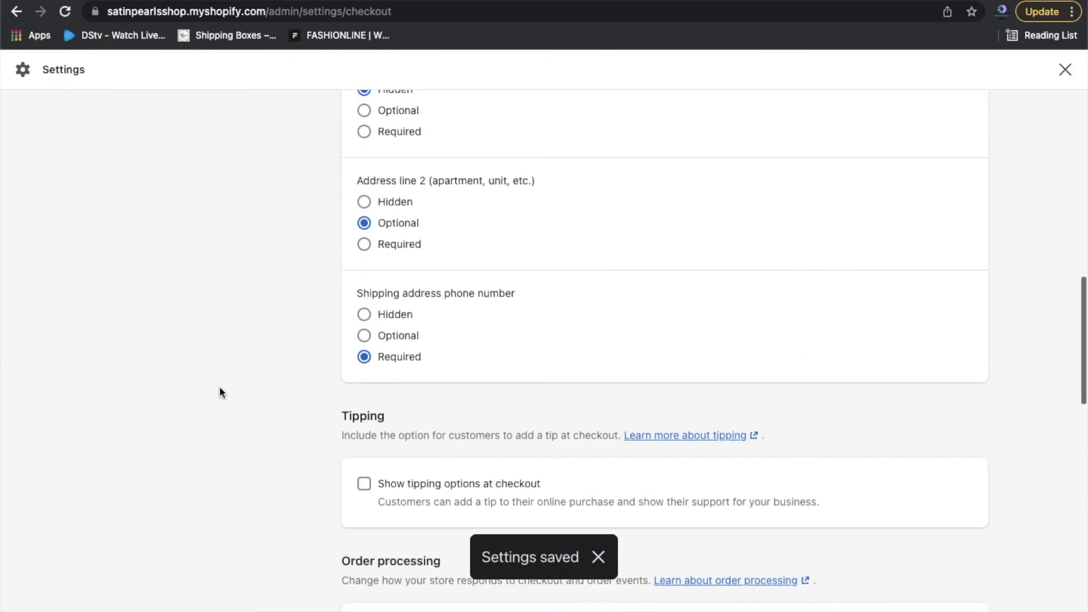
pyautogui.scroll(3, 221, 392)
pyautogui.scroll(2, 215, 397)
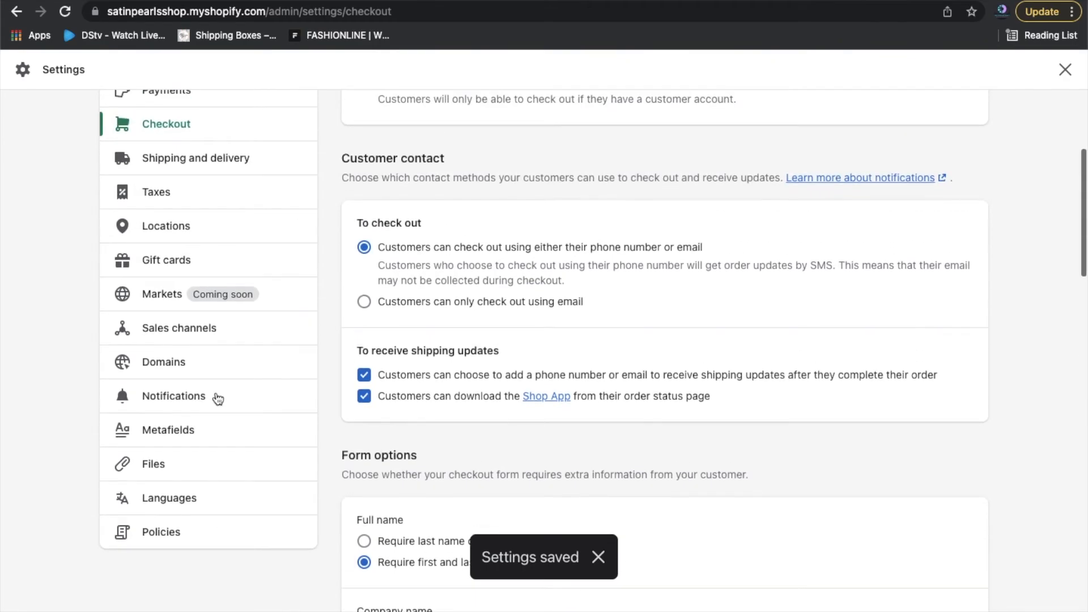
pyautogui.click(216, 187)
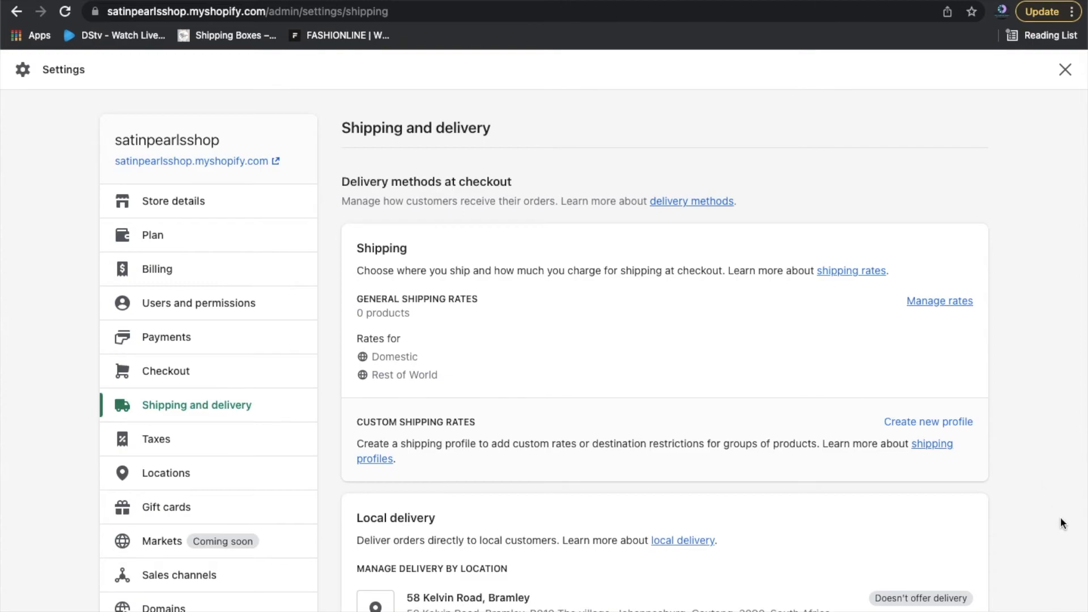
pyautogui.scroll(-3, 1061, 518)
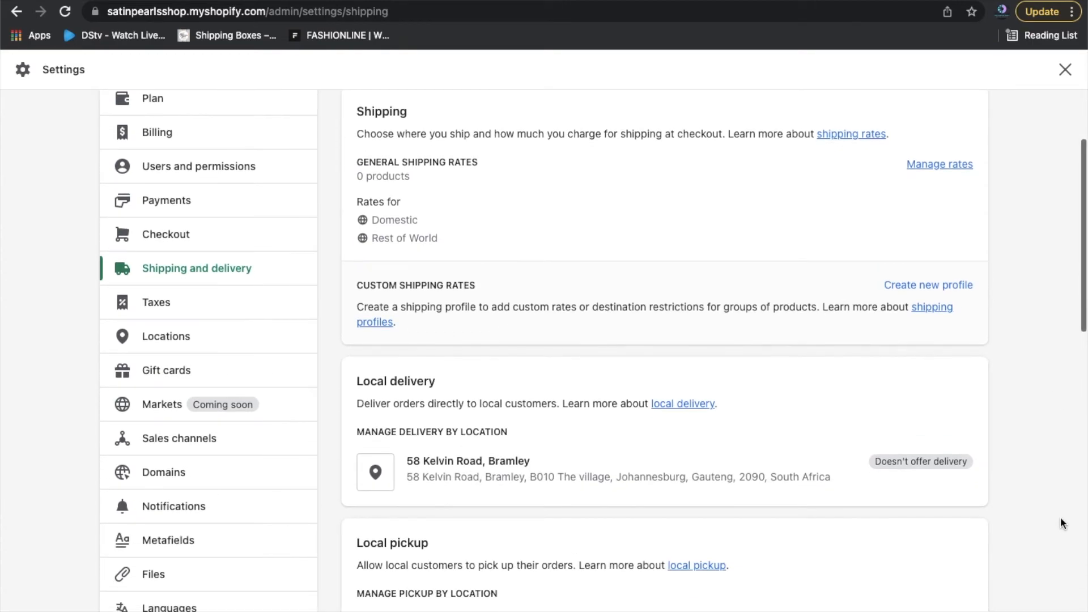
pyautogui.scroll(-4, 1060, 518)
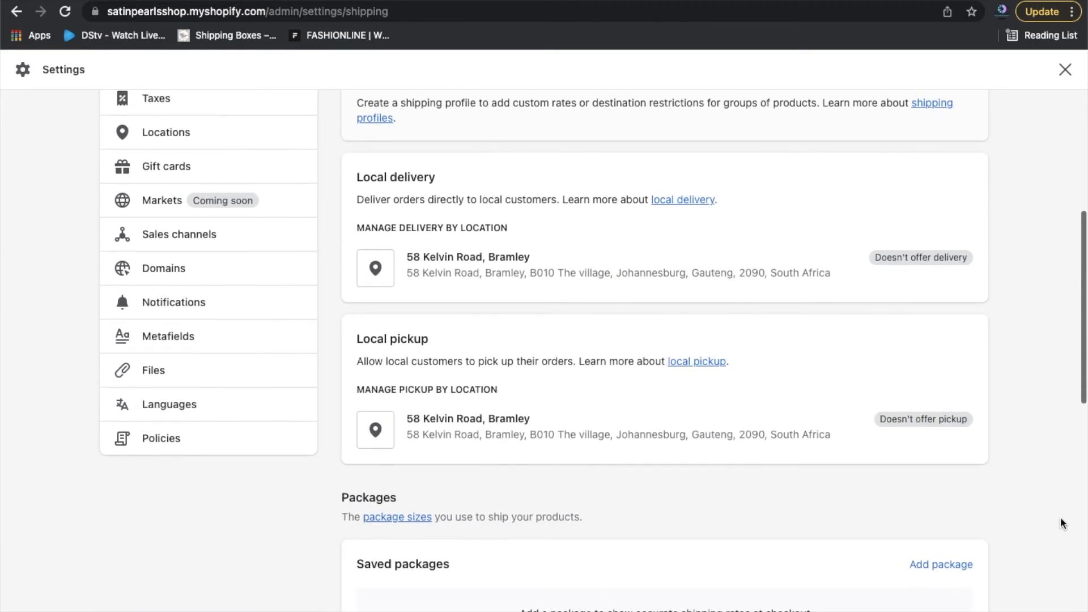
pyautogui.scroll(-1, 1062, 523)
pyautogui.scroll(-1, 1060, 519)
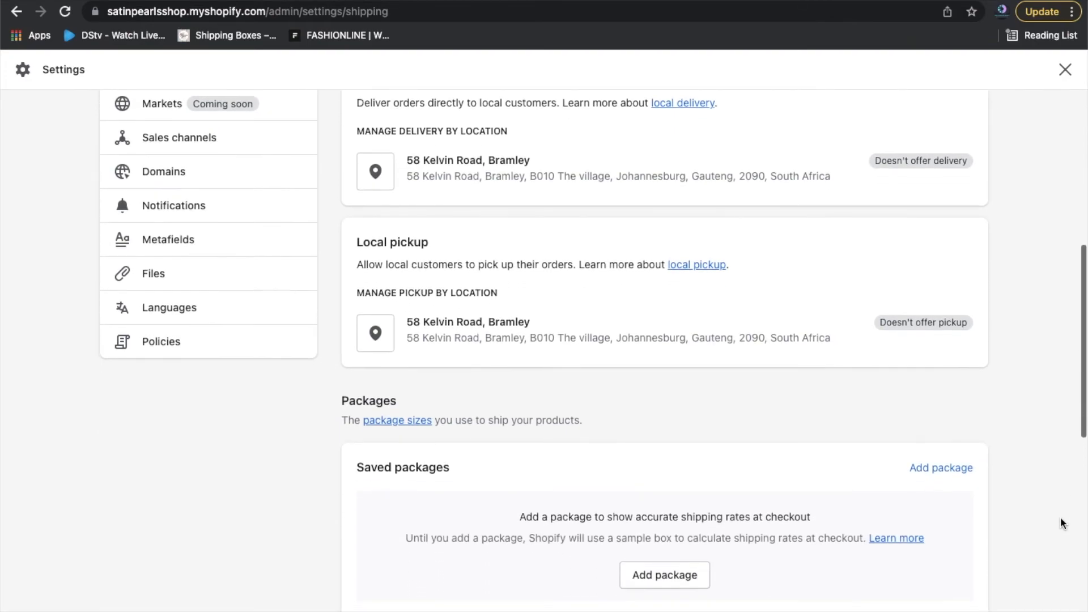
pyautogui.scroll(-1, 1060, 518)
pyautogui.scroll(-2, 1061, 521)
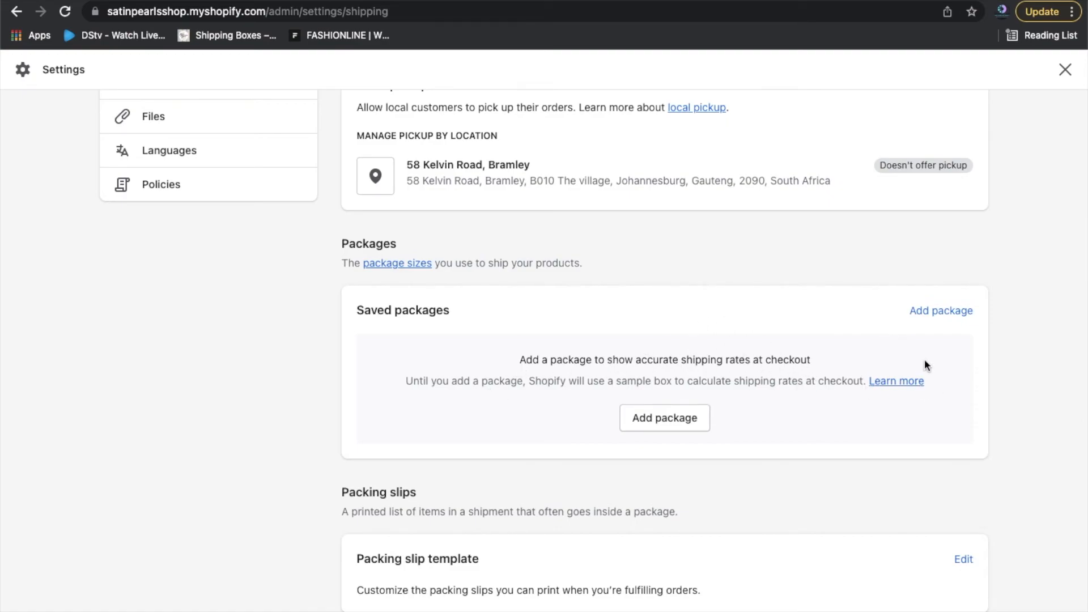
pyautogui.scroll(-3, 987, 468)
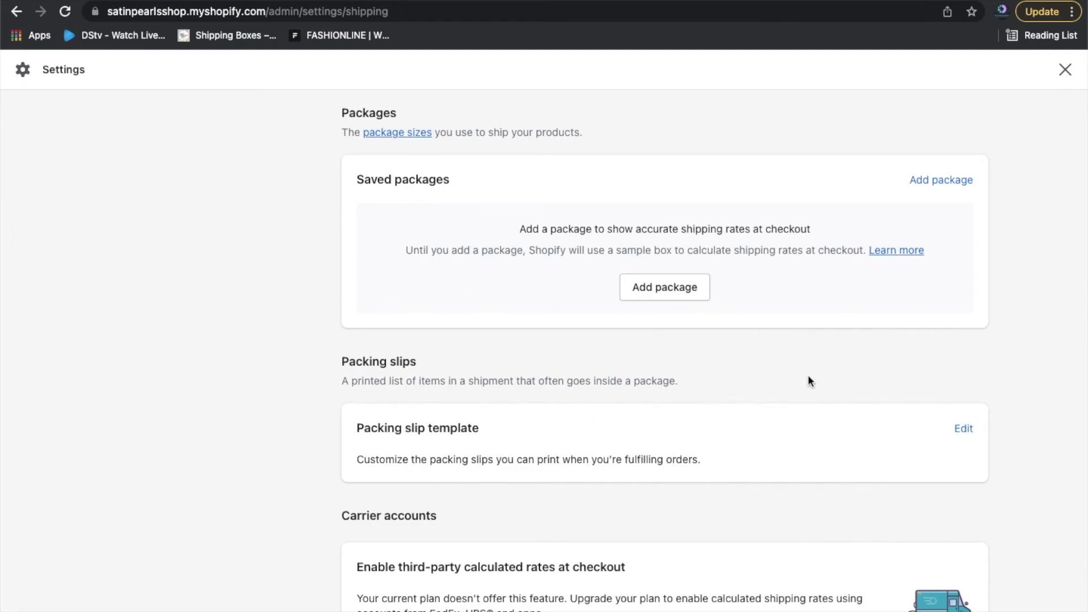
pyautogui.scroll(-2, 809, 378)
pyautogui.scroll(3, 809, 379)
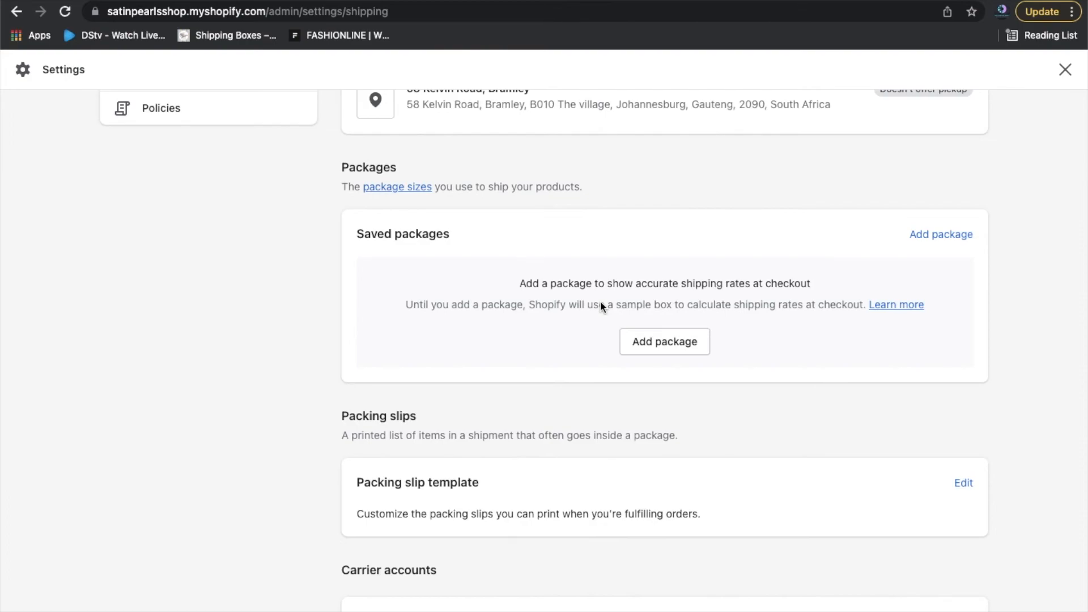
pyautogui.scroll(-1, 601, 303)
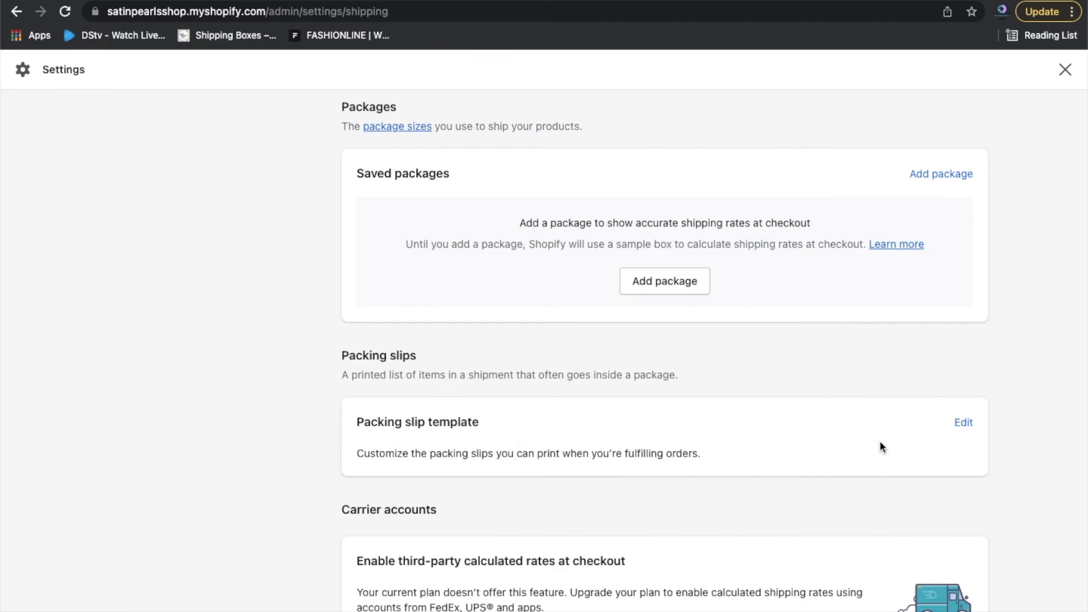
# Edit the Packing slip template and generate its preview PDF.
pyautogui.click(963, 424)
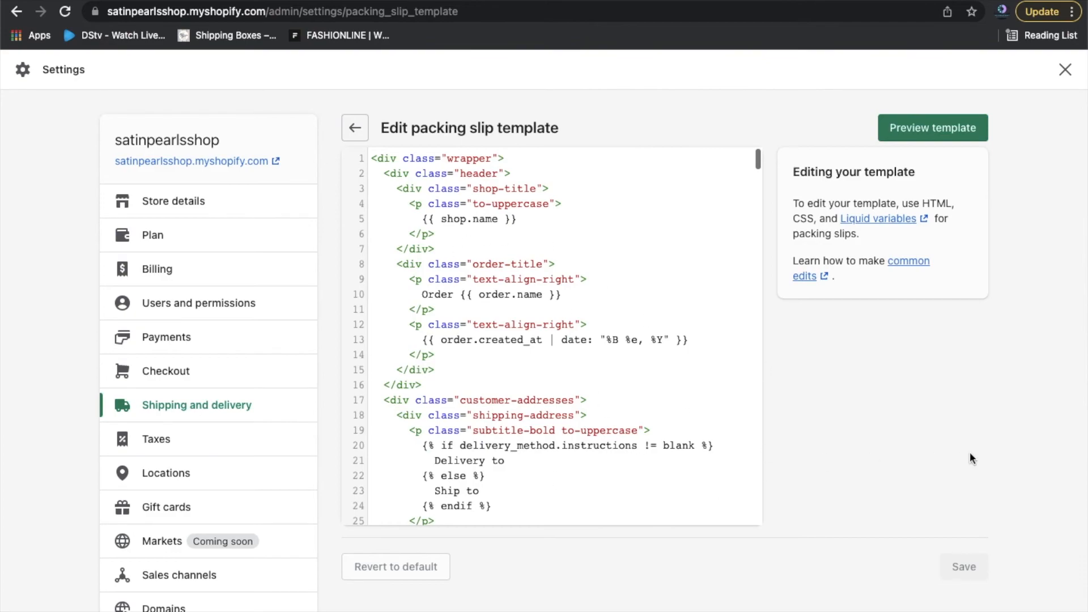
pyautogui.click(958, 128)
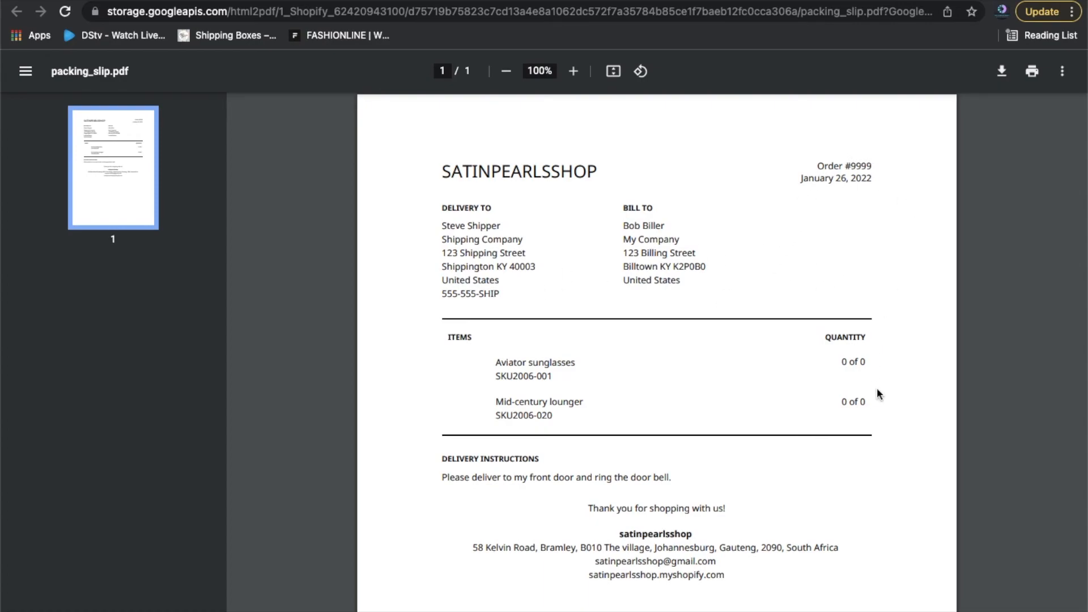
# Scroll through the sample packing_slip.pdf, then switch back to the template editor tab.
pyautogui.scroll(-3, 877, 394)
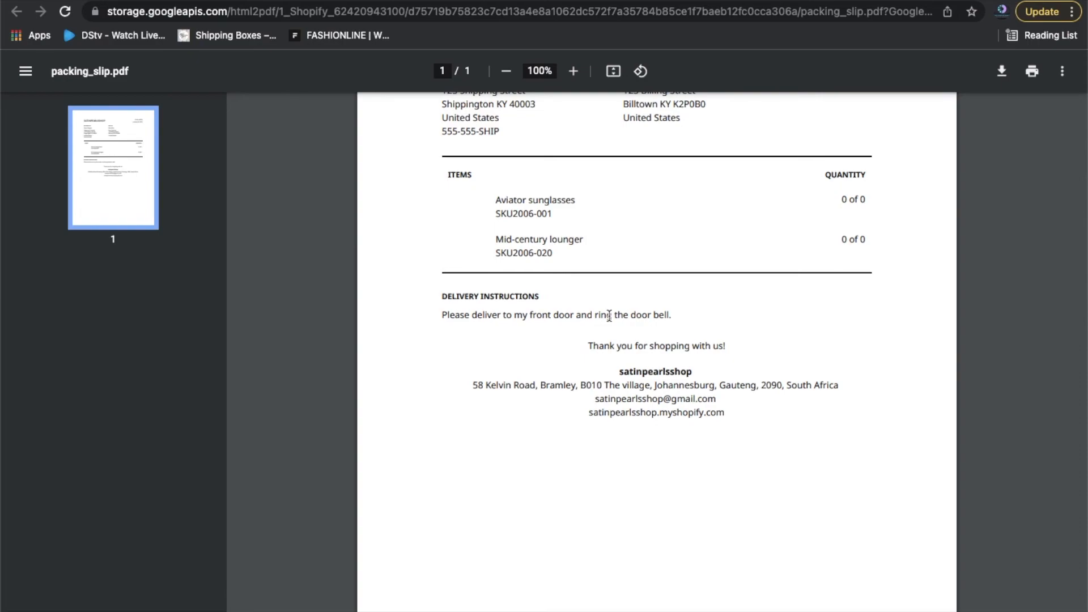
pyautogui.scroll(-1, 609, 315)
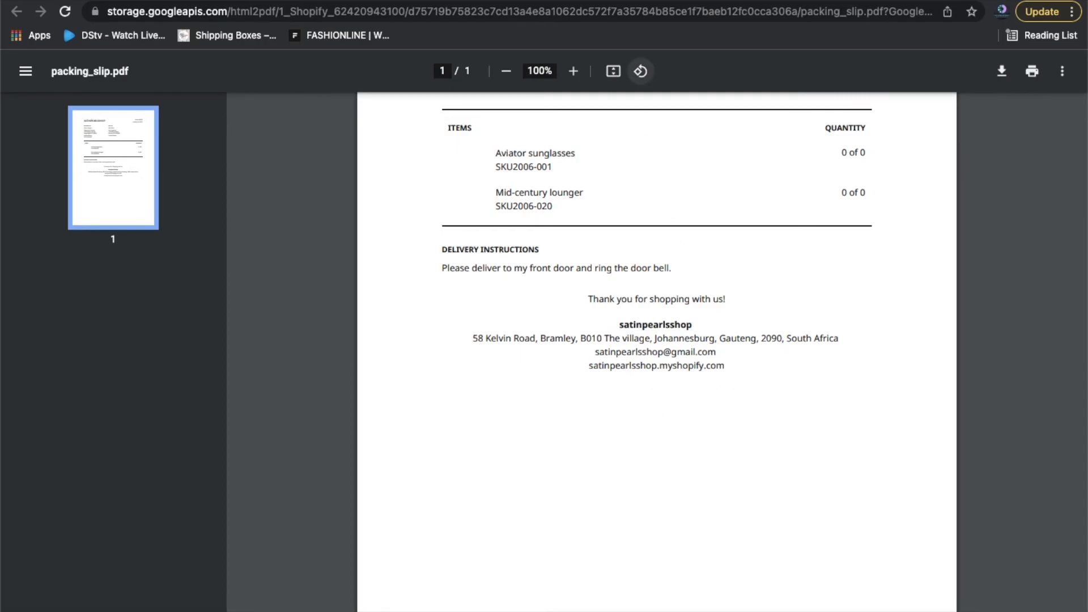
pyautogui.click(641, 1)
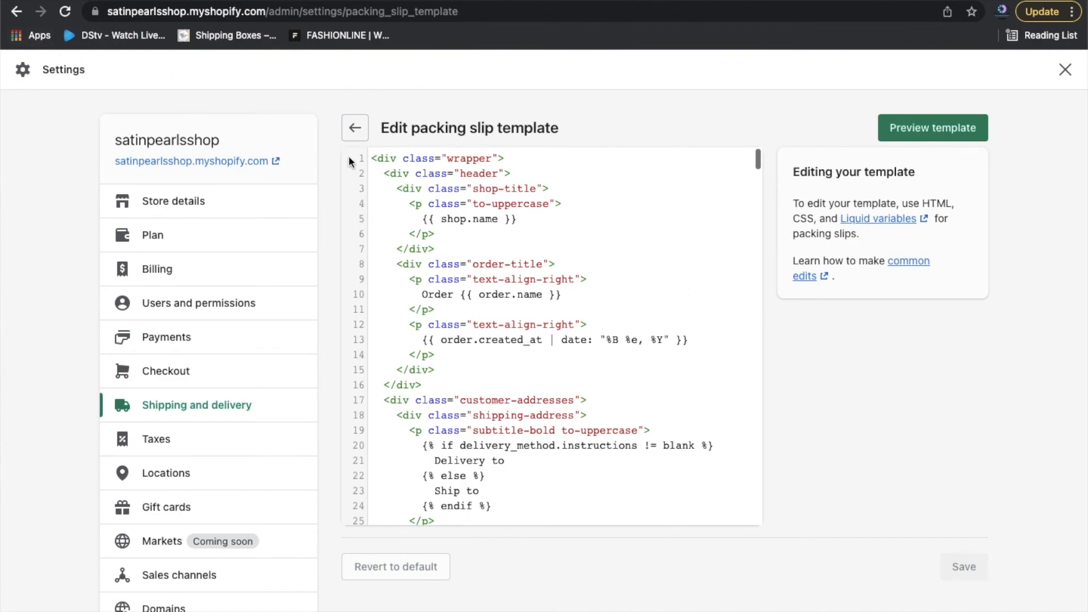
# Exit the packing slip editor unchanged and scroll through the Shipping and delivery page.
pyautogui.click(355, 137)
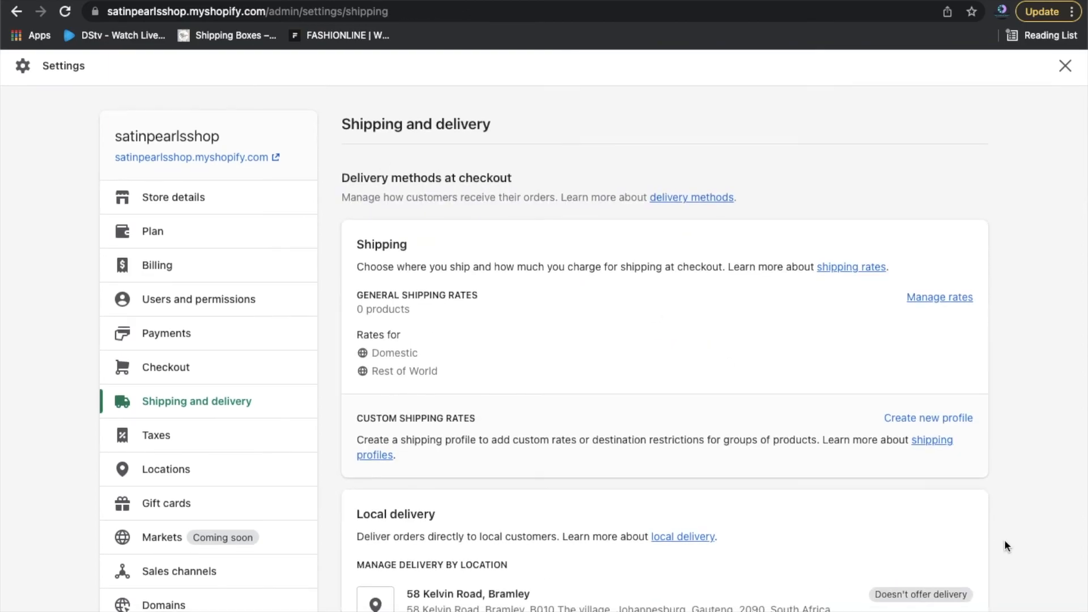
pyautogui.scroll(-2, 1004, 546)
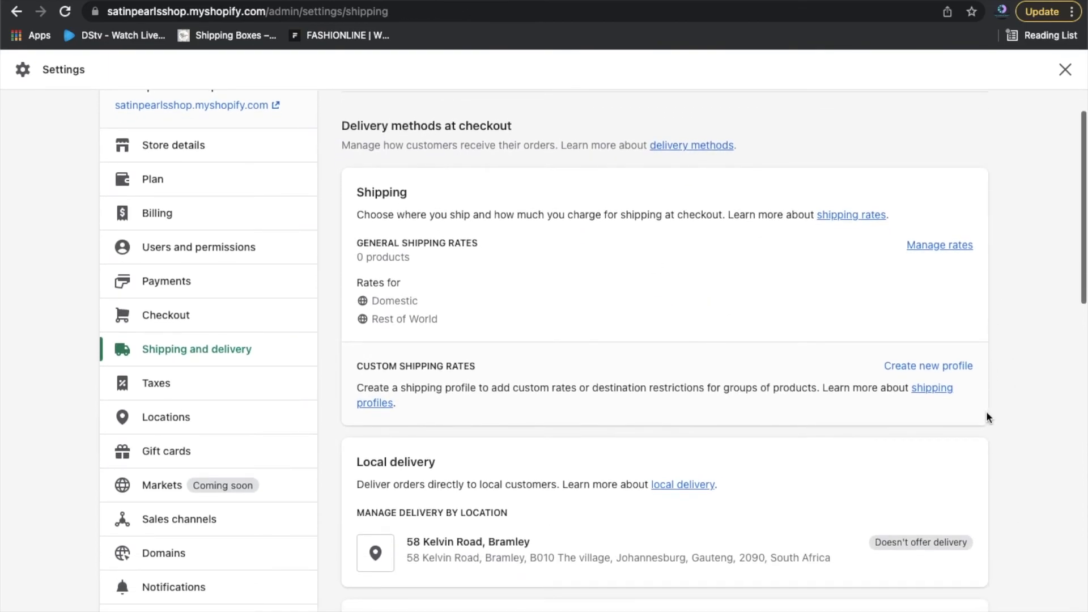
pyautogui.scroll(-15, 986, 415)
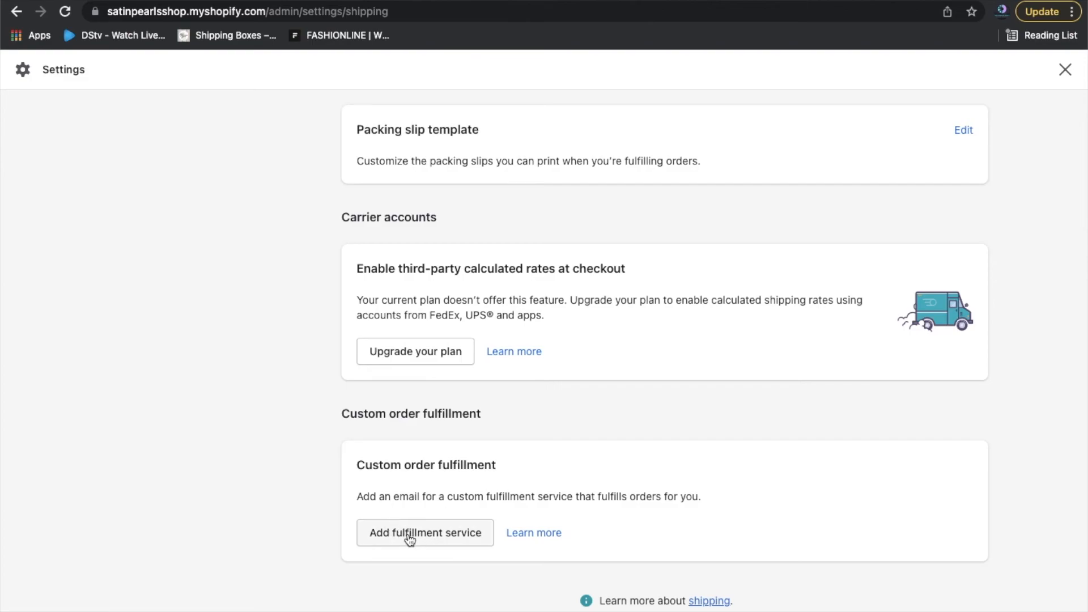
pyautogui.scroll(12, 600, 435)
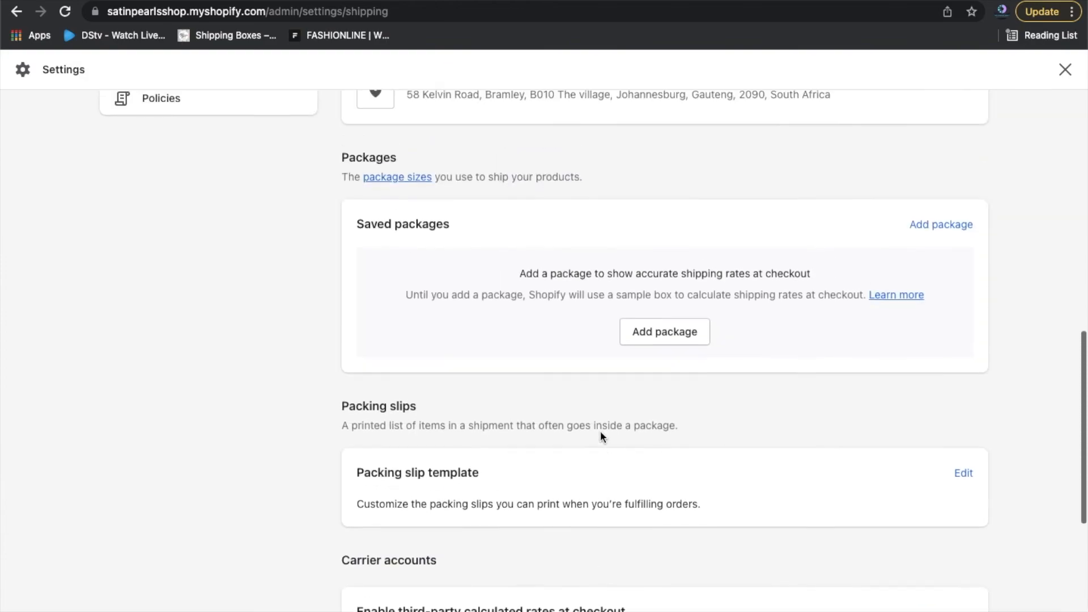
pyautogui.scroll(3, 600, 436)
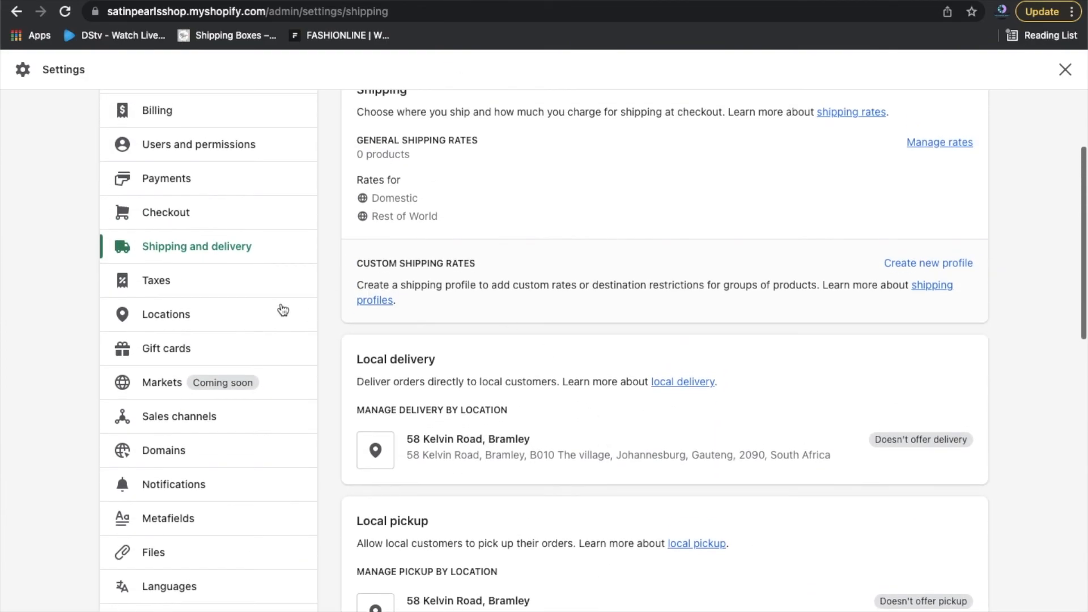
# Review Taxes: South Africa collecting tax, rest of world not, all calculation options unchecked.
pyautogui.click(164, 281)
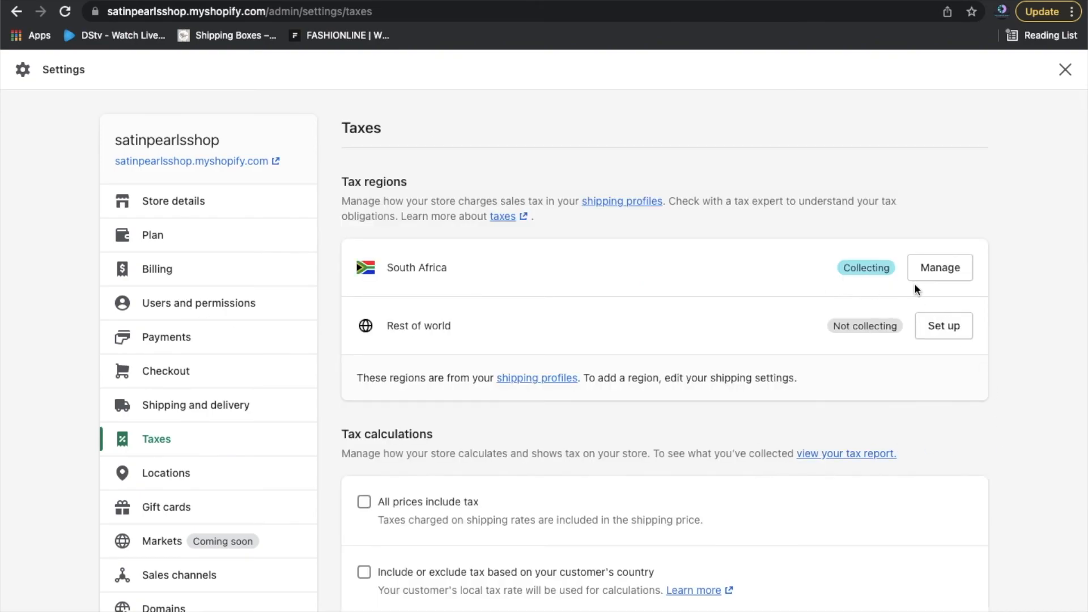
pyautogui.scroll(-3, 984, 463)
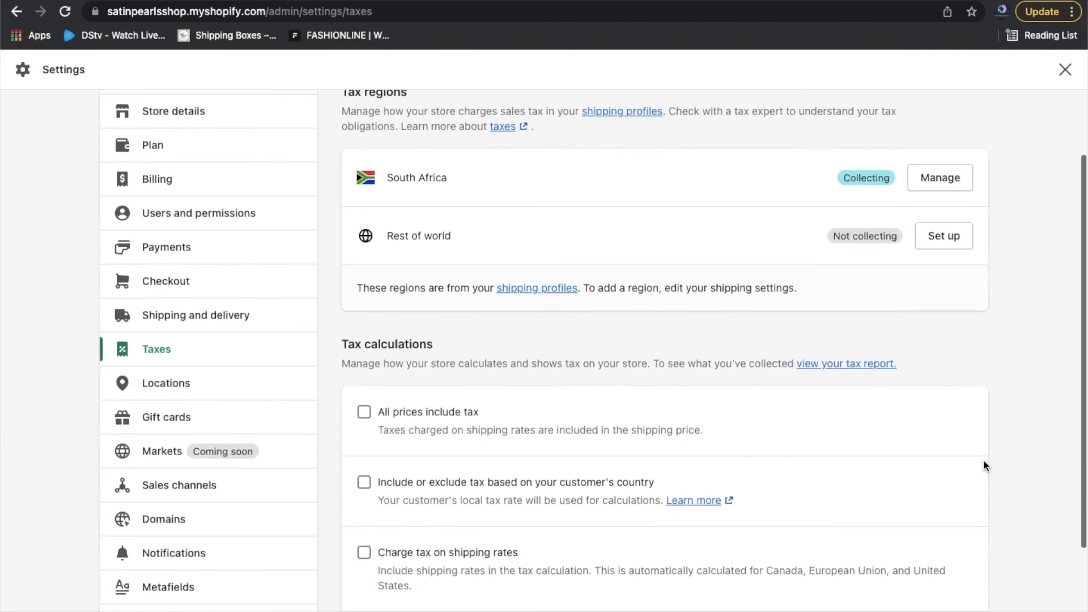
pyautogui.scroll(-3, 984, 462)
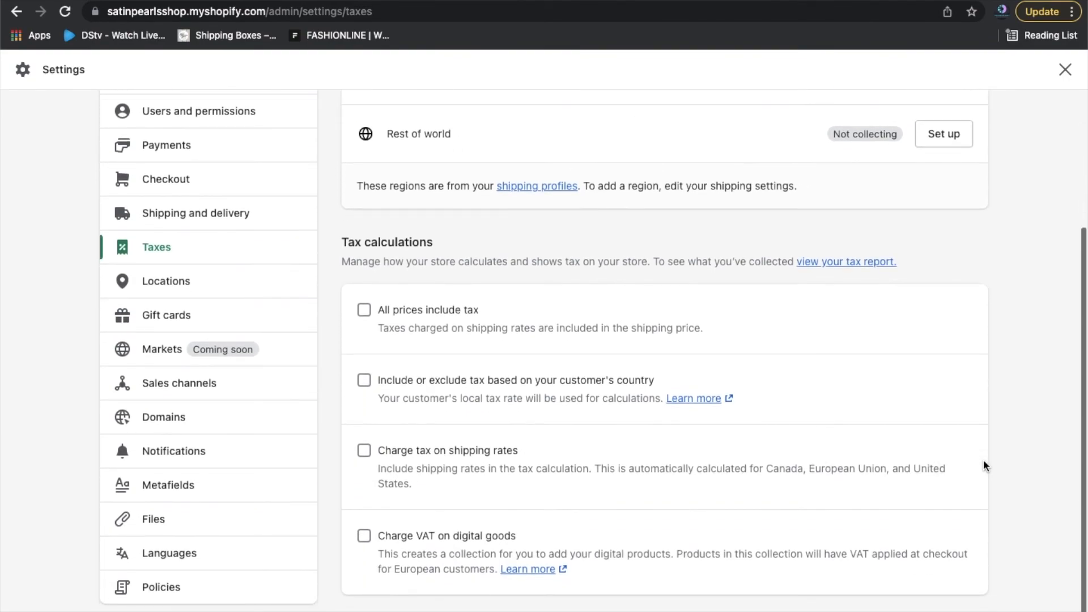
pyautogui.scroll(6, 983, 464)
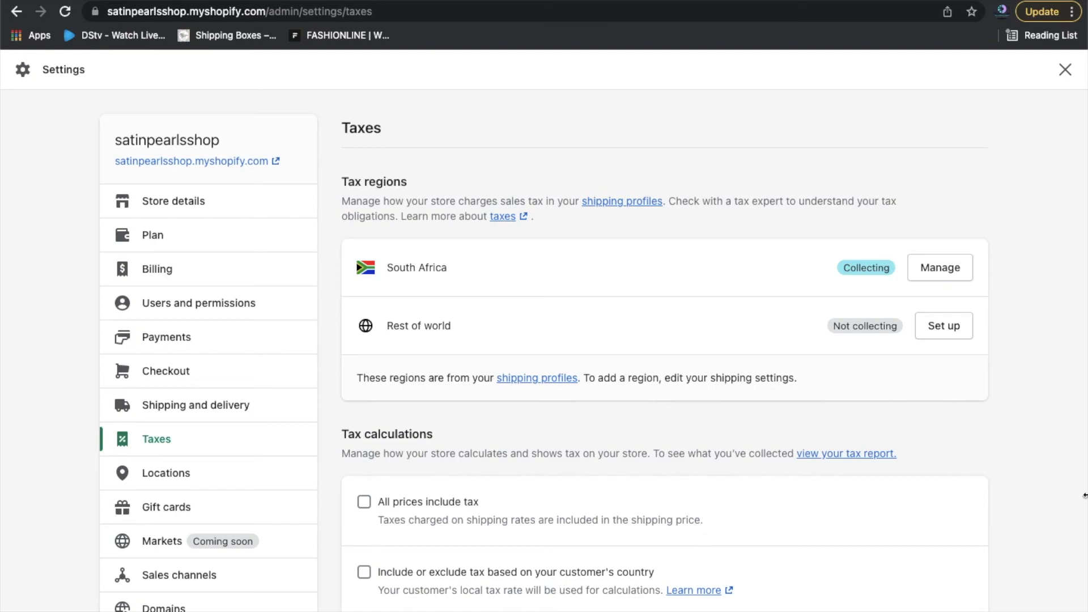
pyautogui.scroll(-3, 1028, 479)
pyautogui.scroll(-1, 1029, 486)
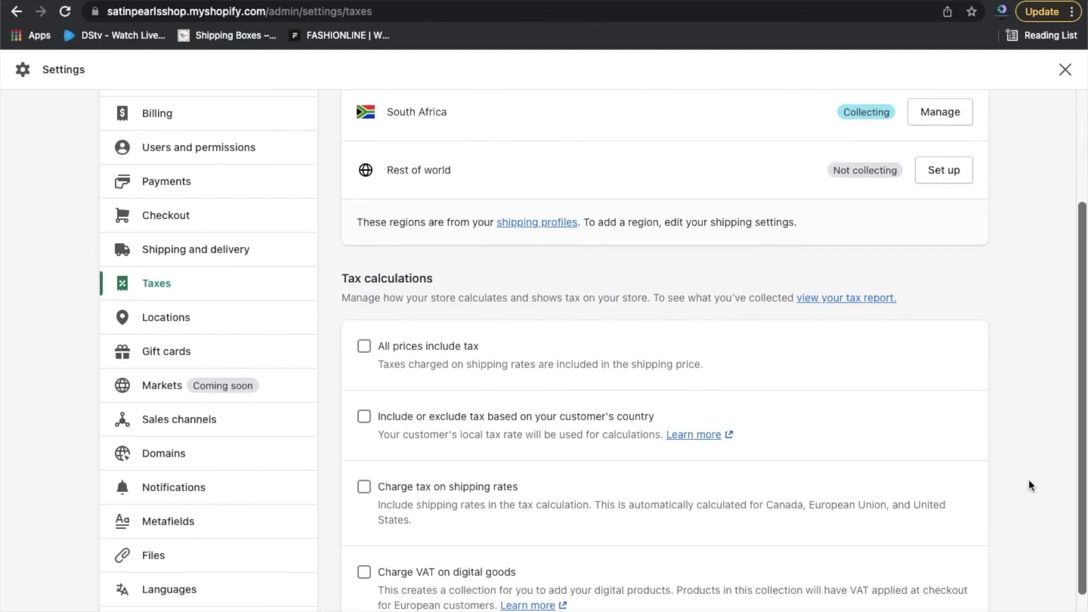
pyautogui.scroll(-2, 1029, 485)
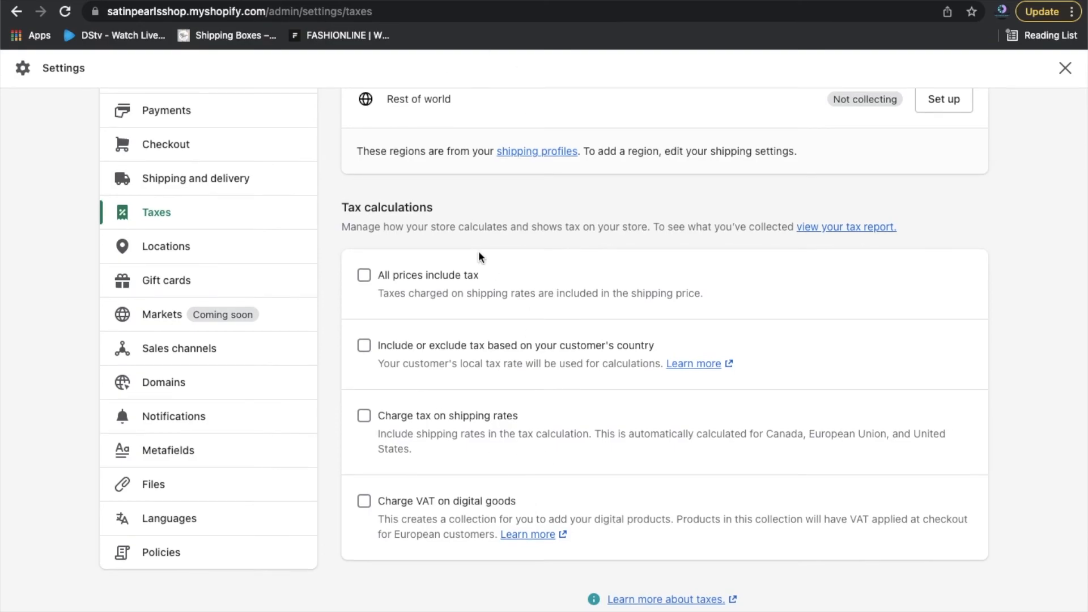
# View the Locations settings listing the single default location in Bramley, Johannesburg (1 of 4 allowed).
pyautogui.click(159, 250)
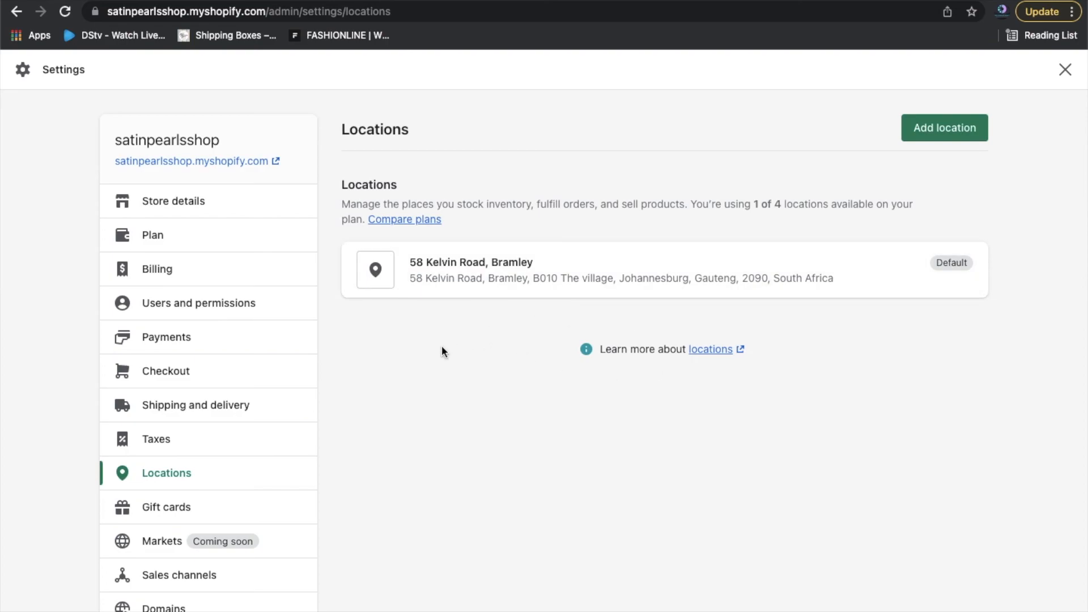
pyautogui.scroll(-5, 549, 458)
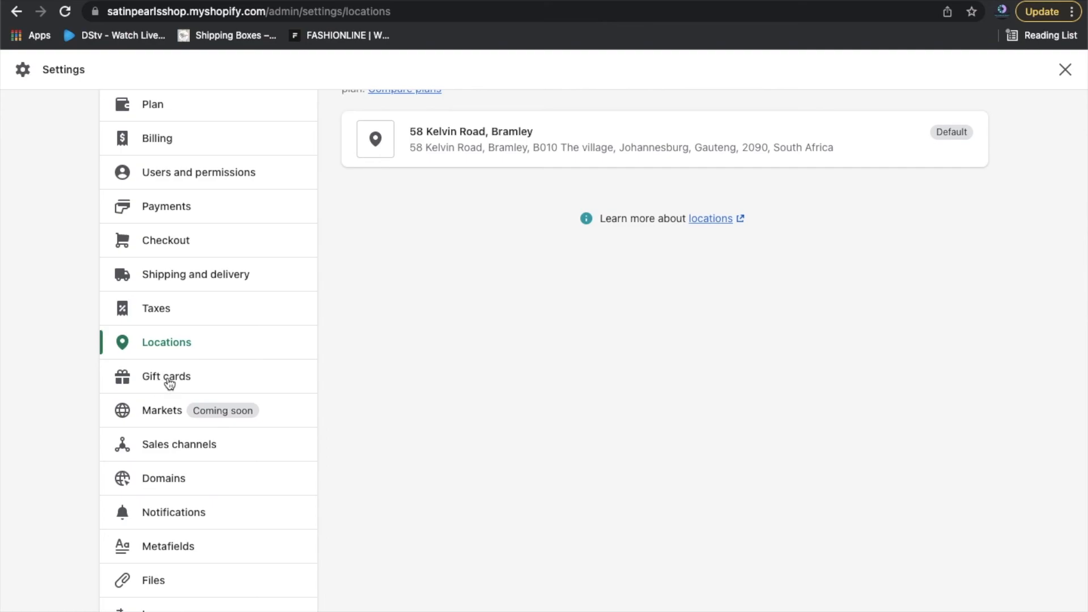
# In Gift cards settings, try an expiry period in years, then revert to 'Gift cards never expire'.
pyautogui.click(168, 384)
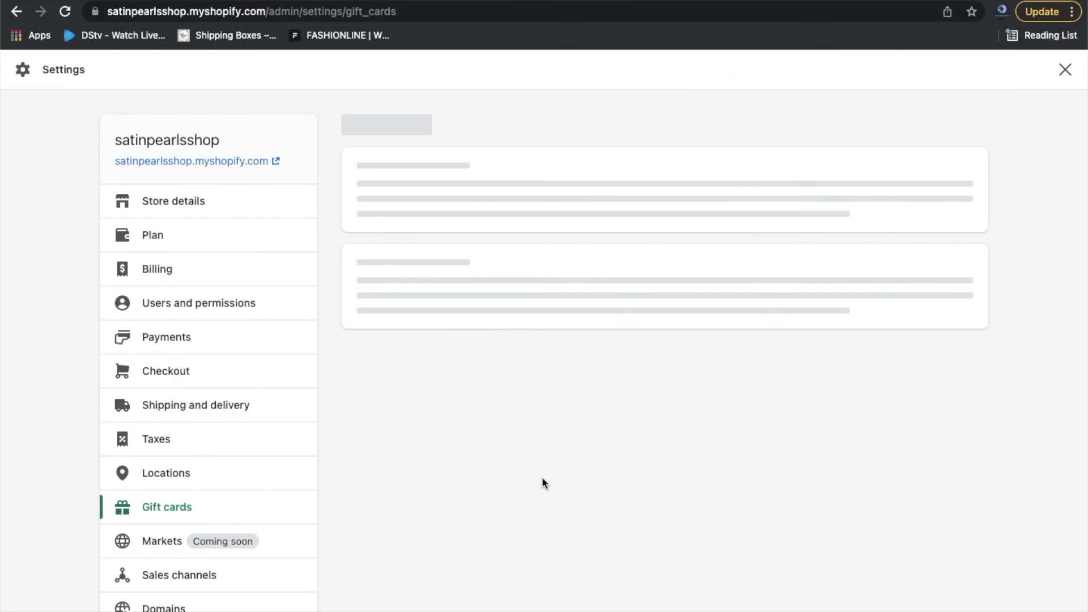
pyautogui.scroll(-1, 1046, 482)
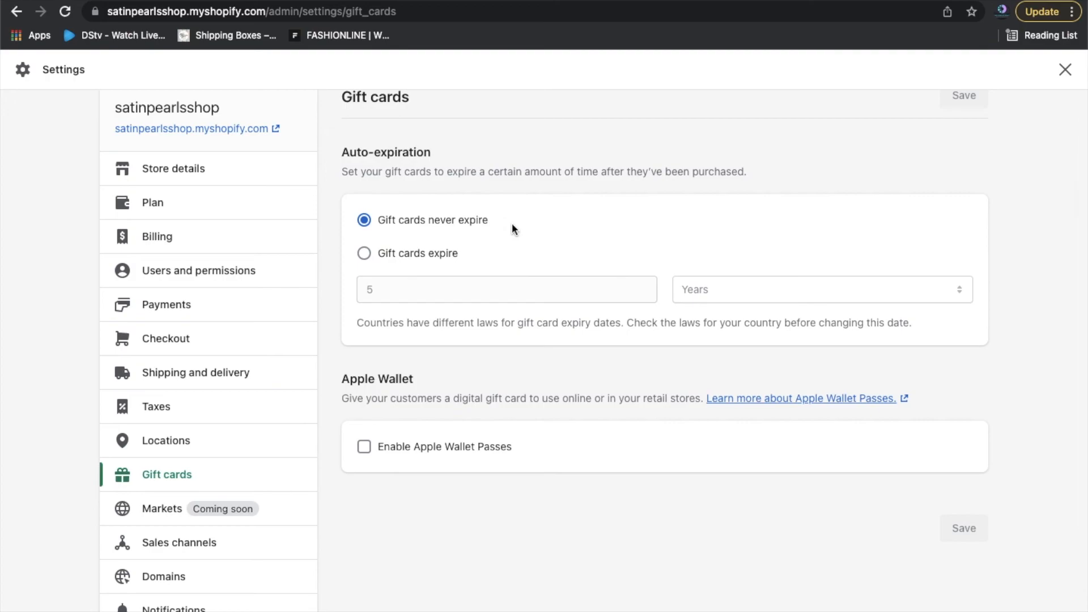
pyautogui.click(437, 260)
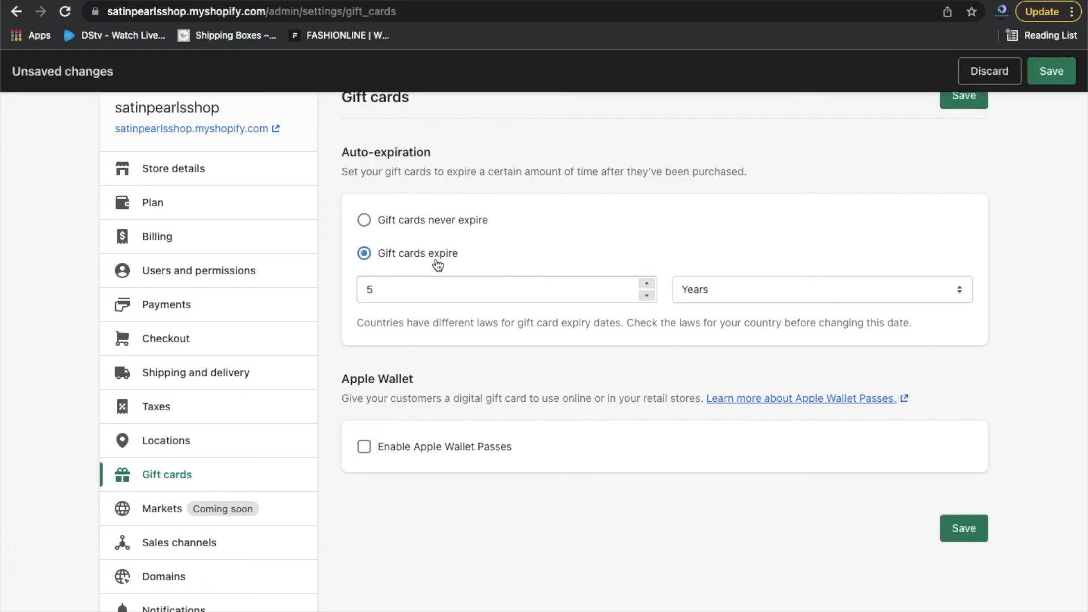
pyautogui.click(646, 285)
pyautogui.click(648, 301)
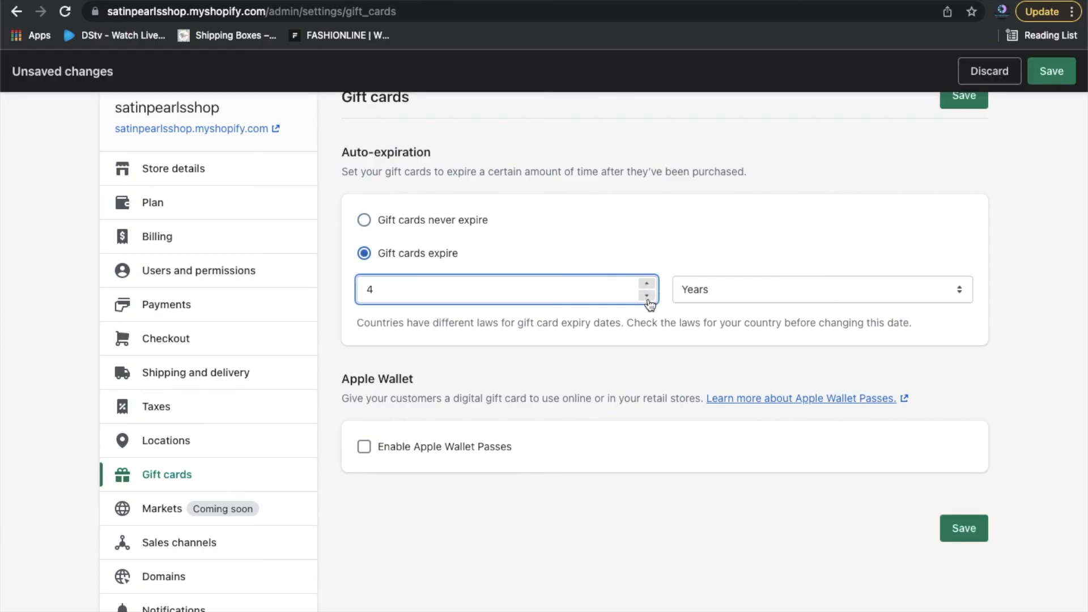
pyautogui.click(415, 221)
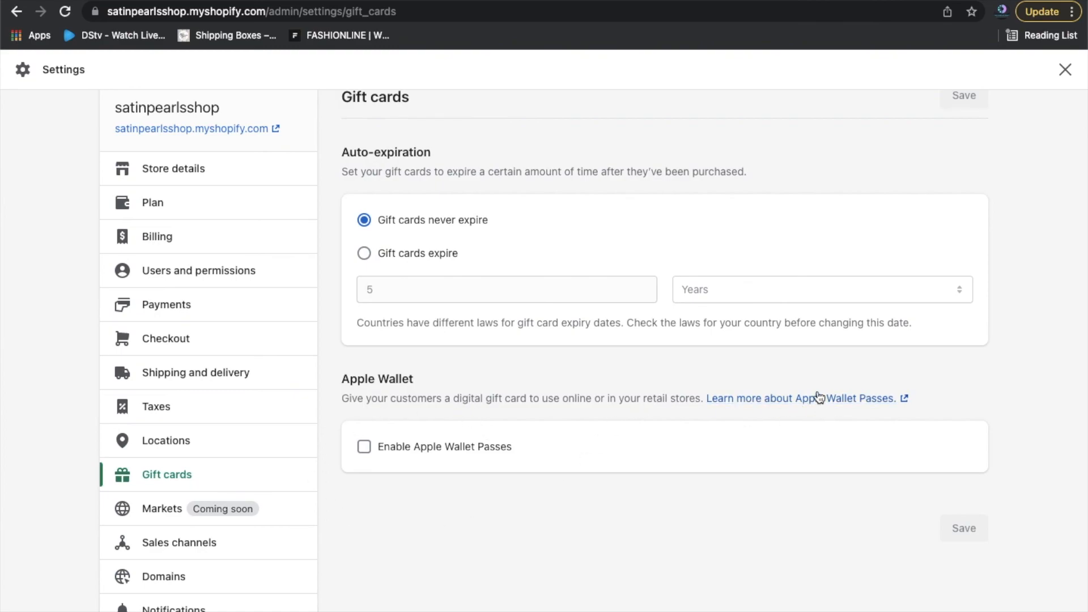
pyautogui.scroll(-2, 447, 480)
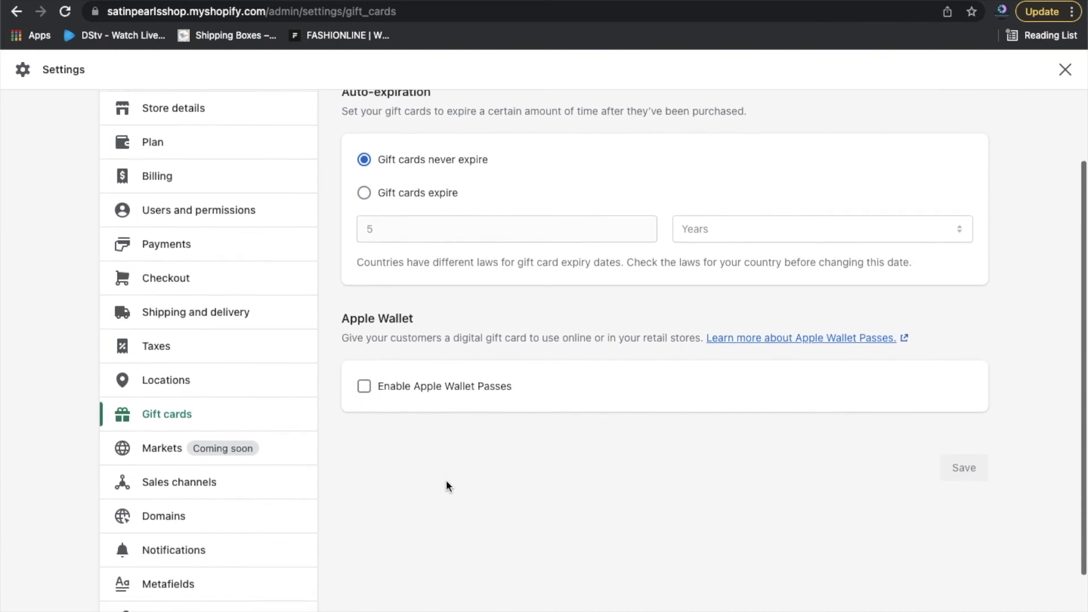
pyautogui.scroll(-3, 447, 485)
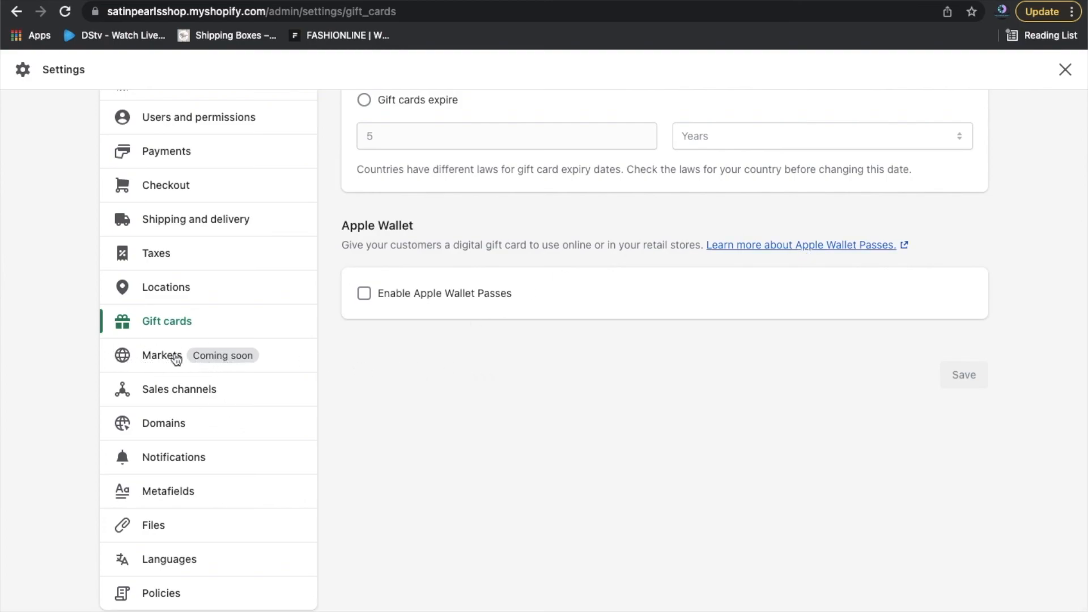
# View the Sales channels settings listing Online Store and Facebook as connected channels.
pyautogui.click(203, 395)
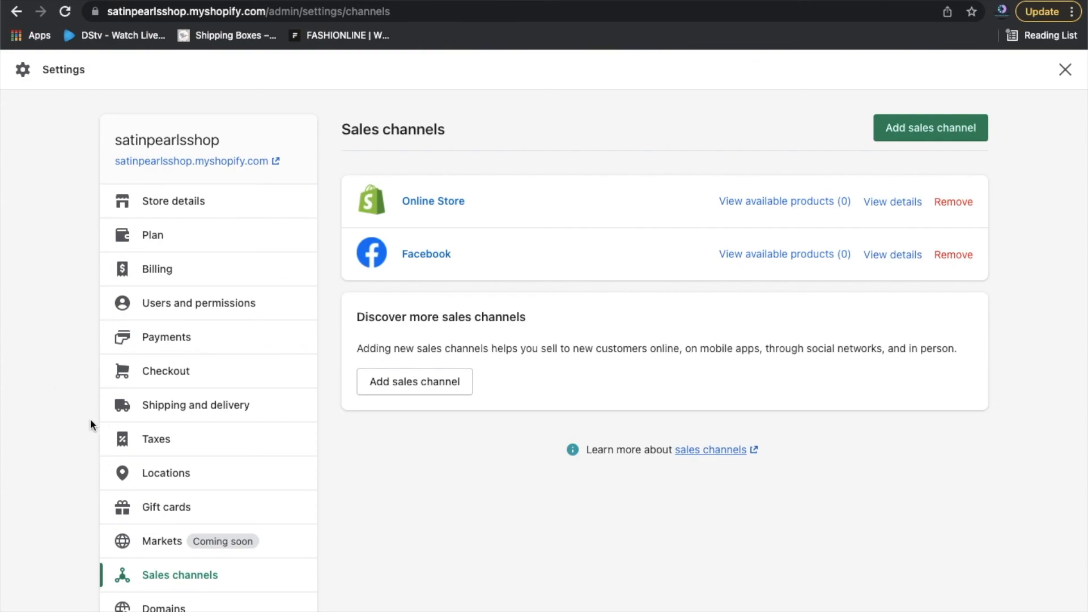
pyautogui.scroll(-5, 473, 490)
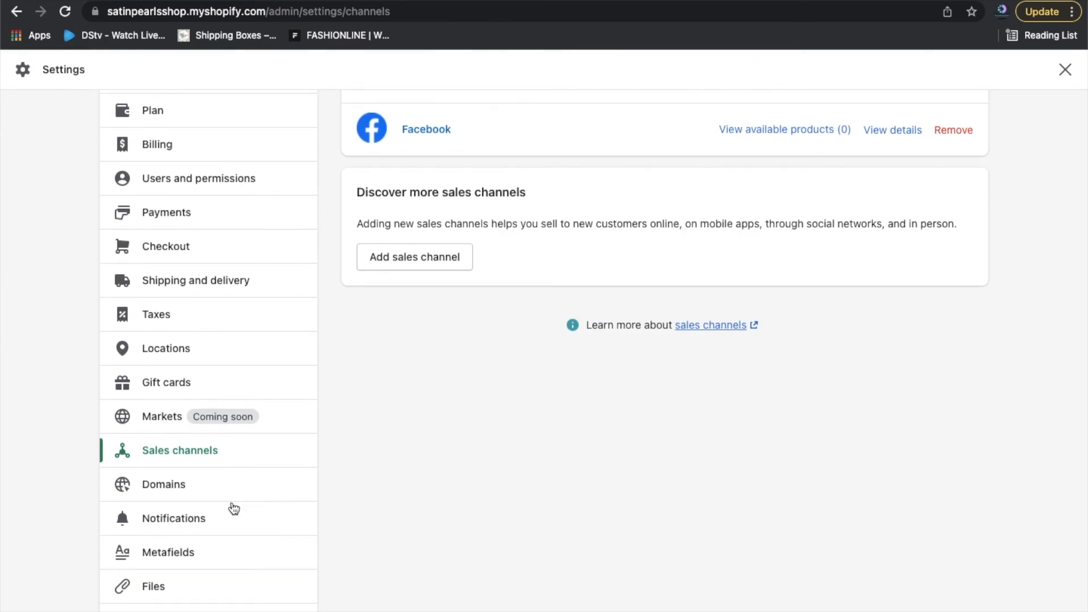
pyautogui.click(151, 484)
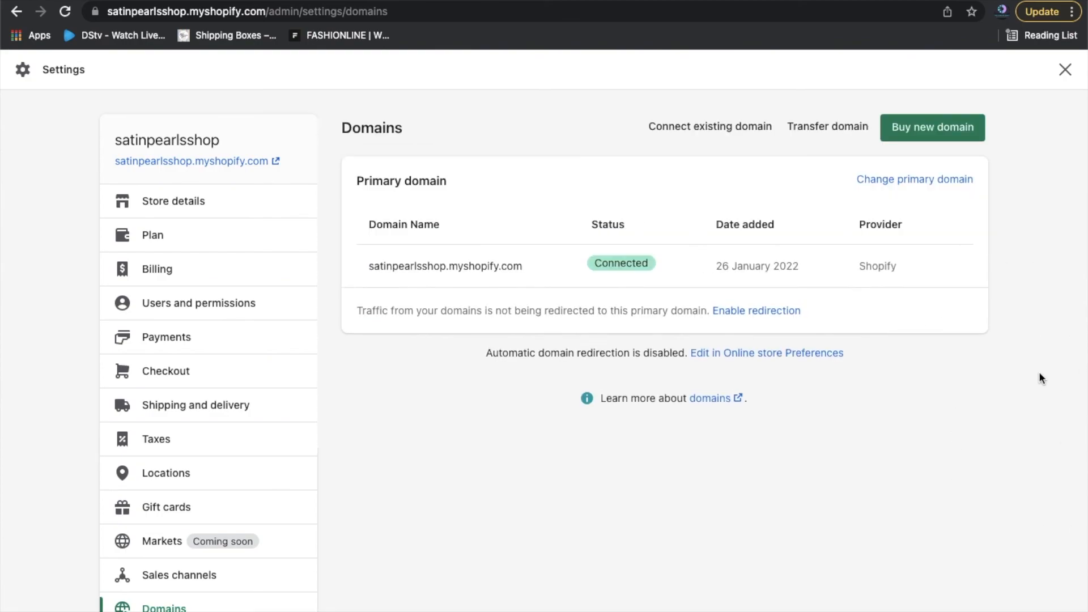
pyautogui.scroll(-2, 1002, 406)
pyautogui.scroll(2, 1002, 406)
# Start connecting an existing domain, then view Register Domain SA's domain management options.
pyautogui.click(699, 139)
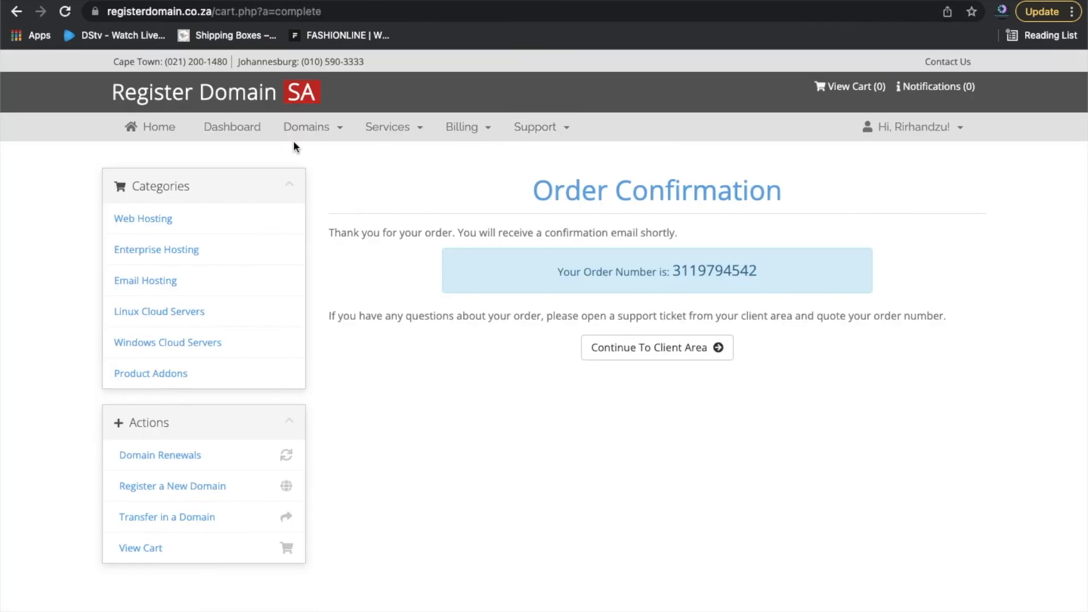
pyautogui.click(331, 136)
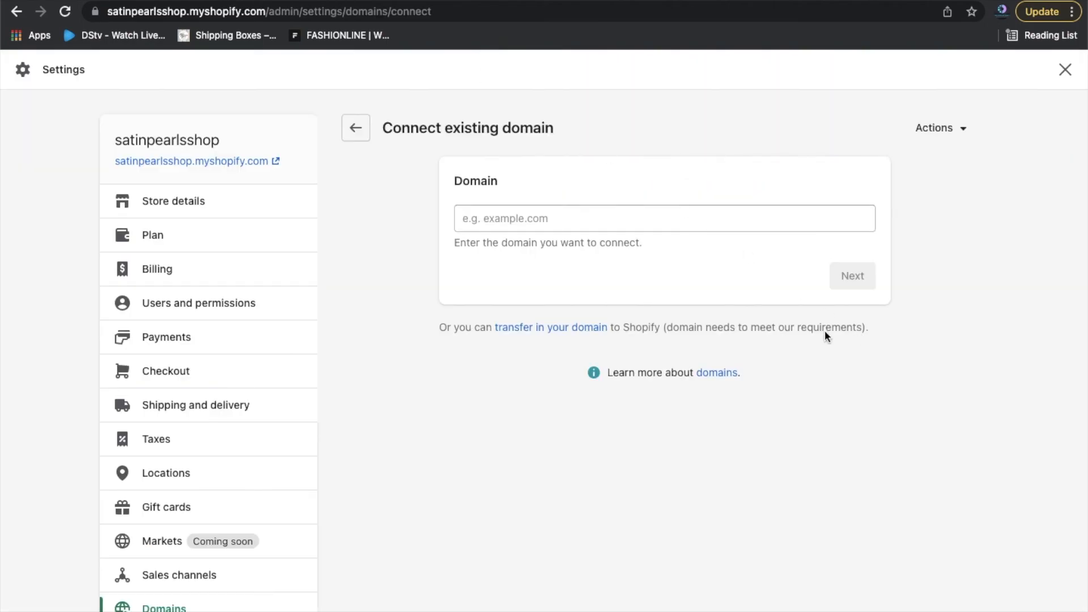
# Scroll the Settings sidebar down toward Policies, leaving the domain field empty.
pyautogui.scroll(-3, 515, 420)
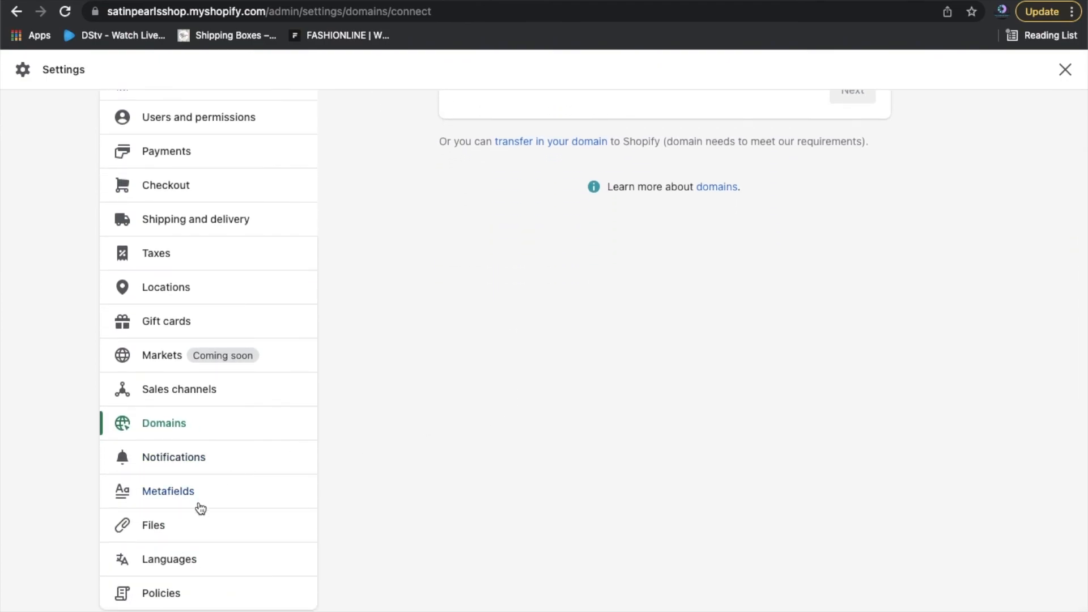
# Fill the Refund policy from its template and review the returns, exchanges and refunds text.
pyautogui.click(169, 595)
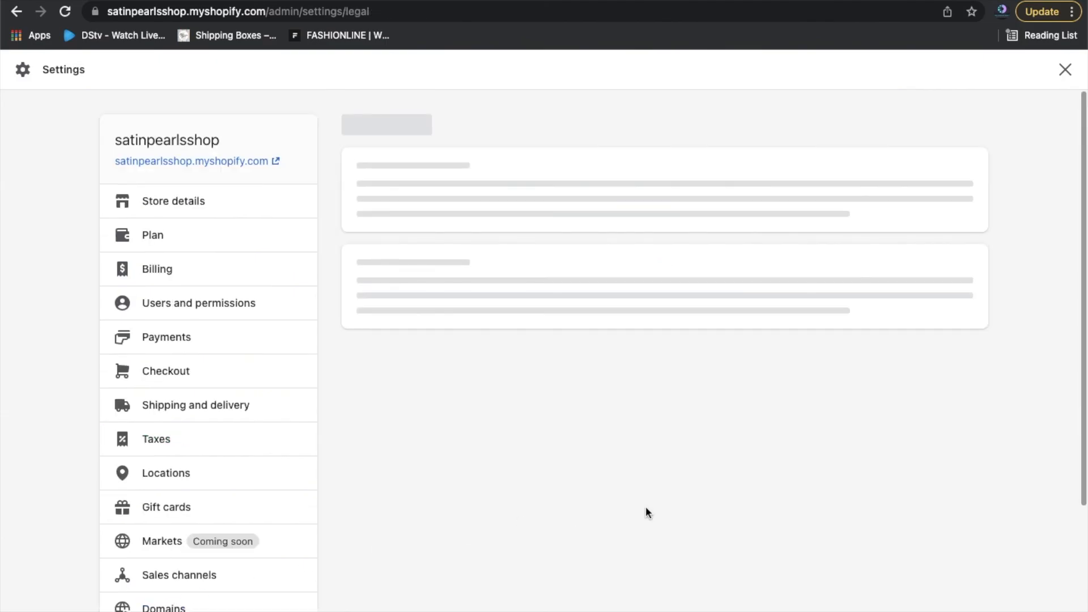
pyautogui.scroll(-1, 1014, 243)
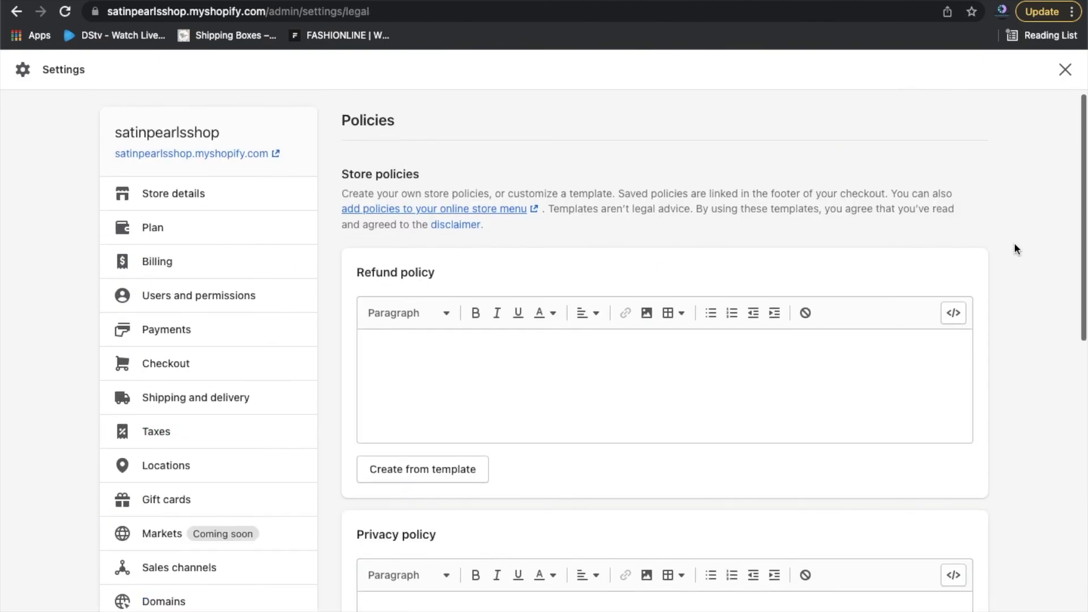
pyautogui.scroll(-3, 1015, 245)
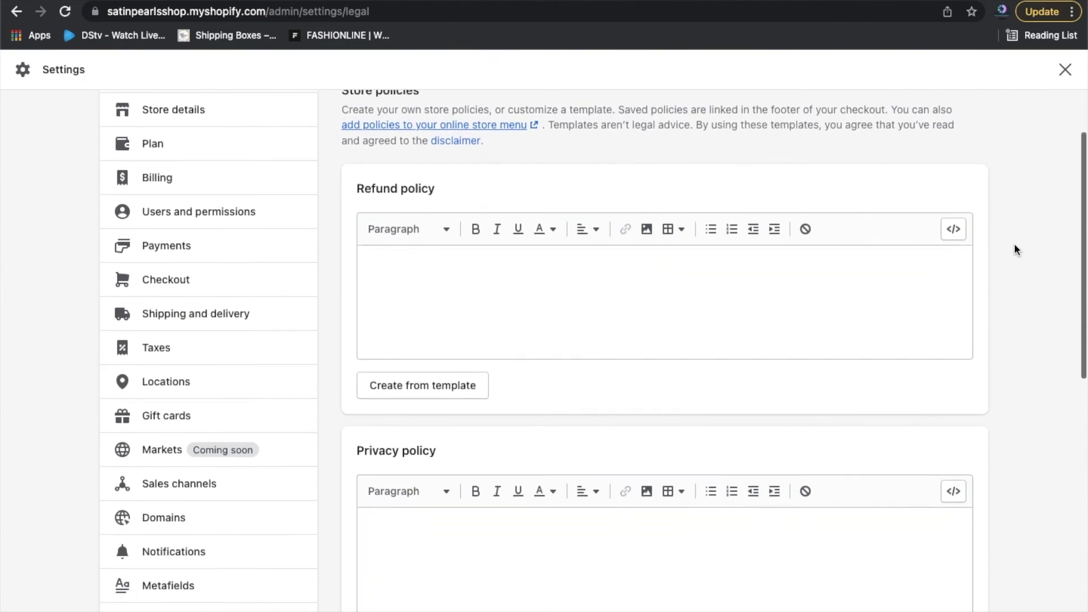
pyautogui.click(471, 355)
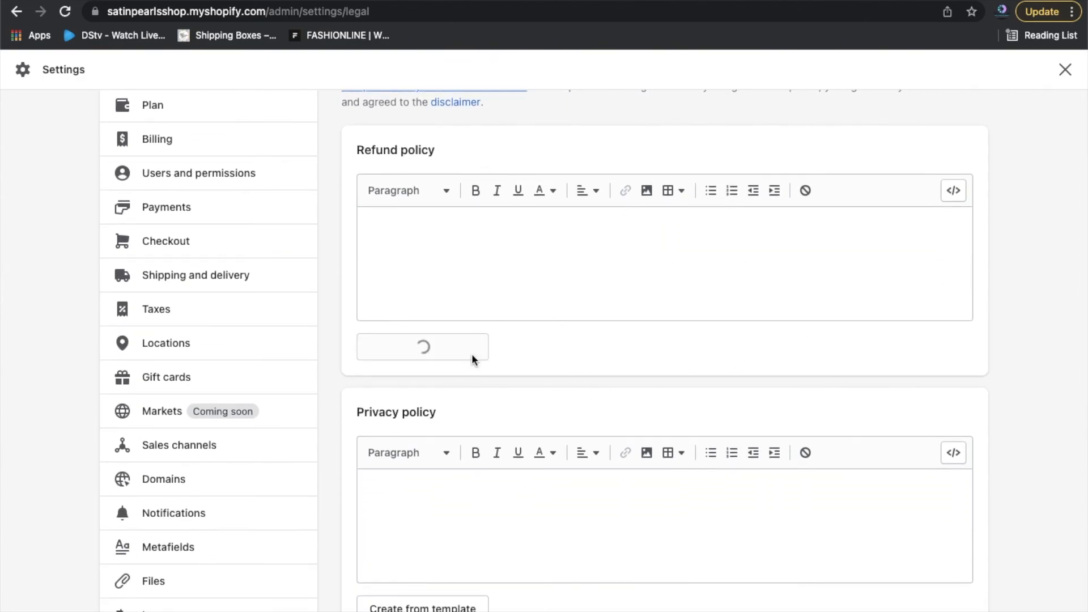
pyautogui.scroll(-2, 890, 309)
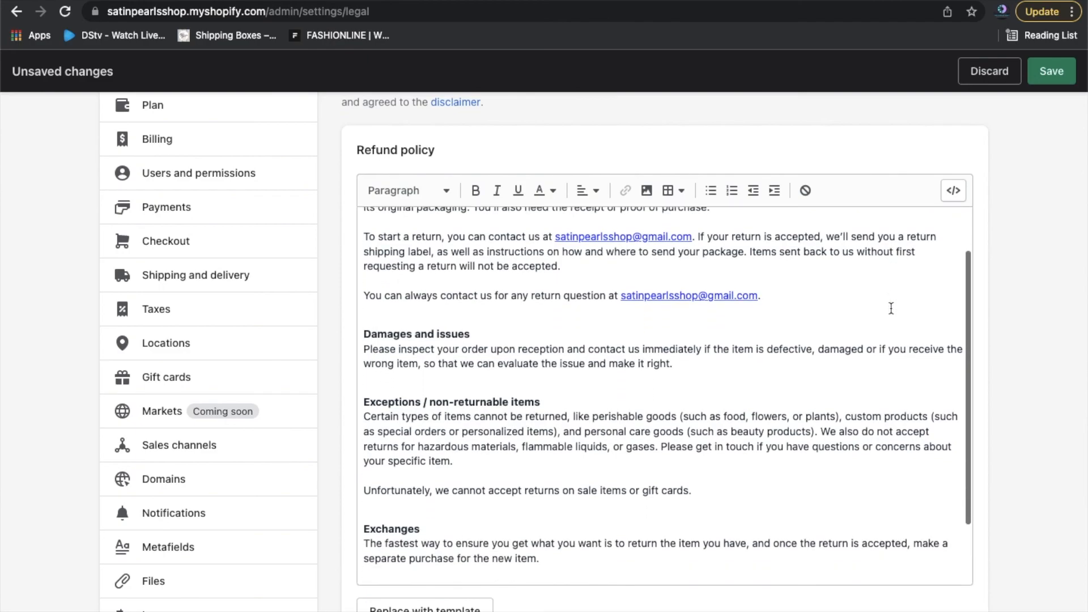
pyautogui.scroll(5, 891, 311)
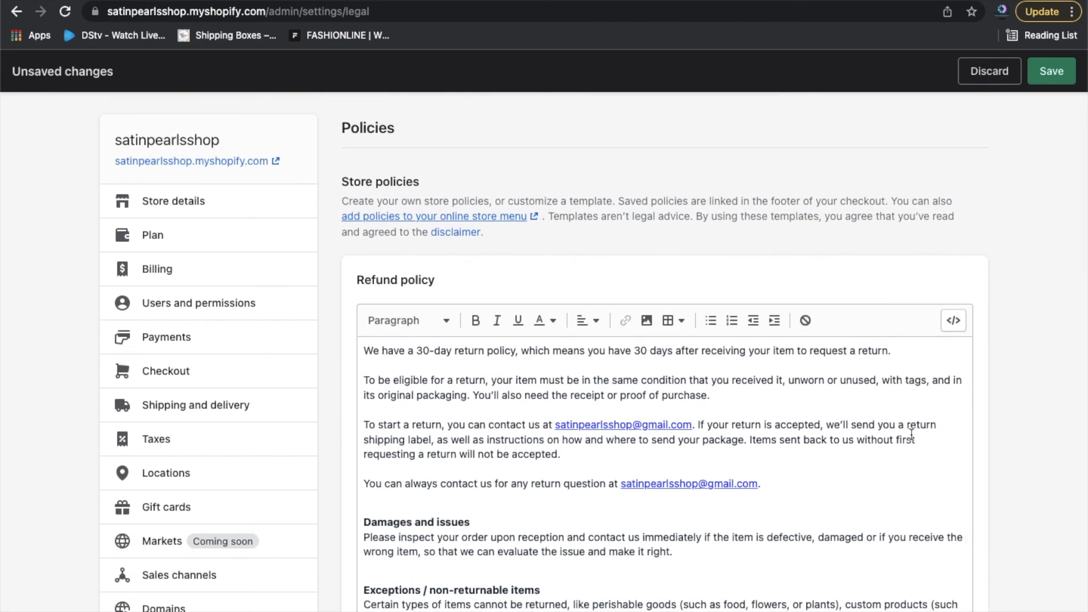
pyautogui.scroll(-1, 912, 434)
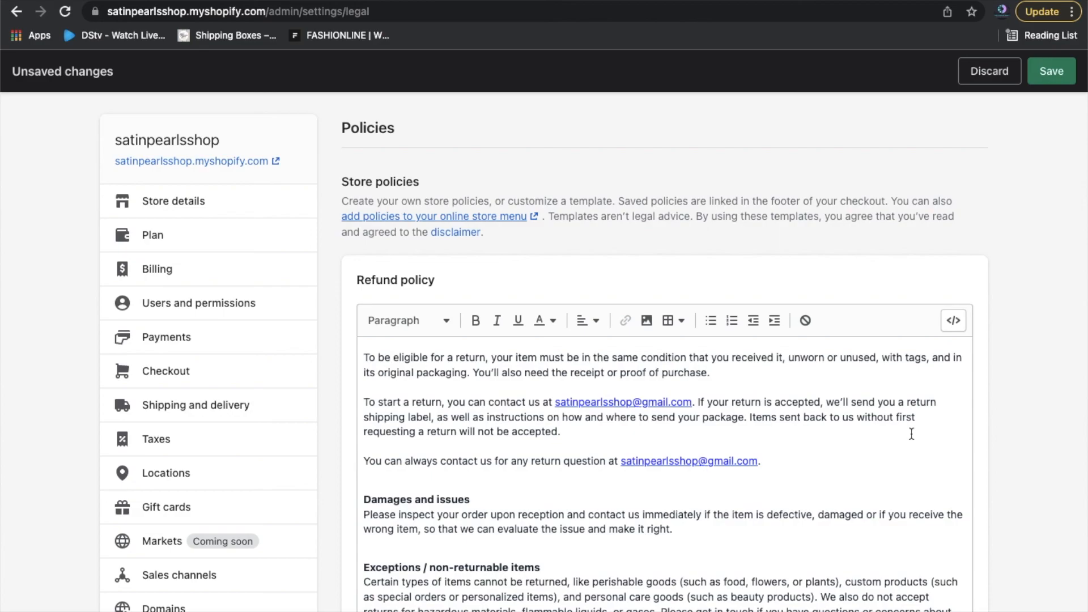
pyautogui.scroll(-1, 912, 434)
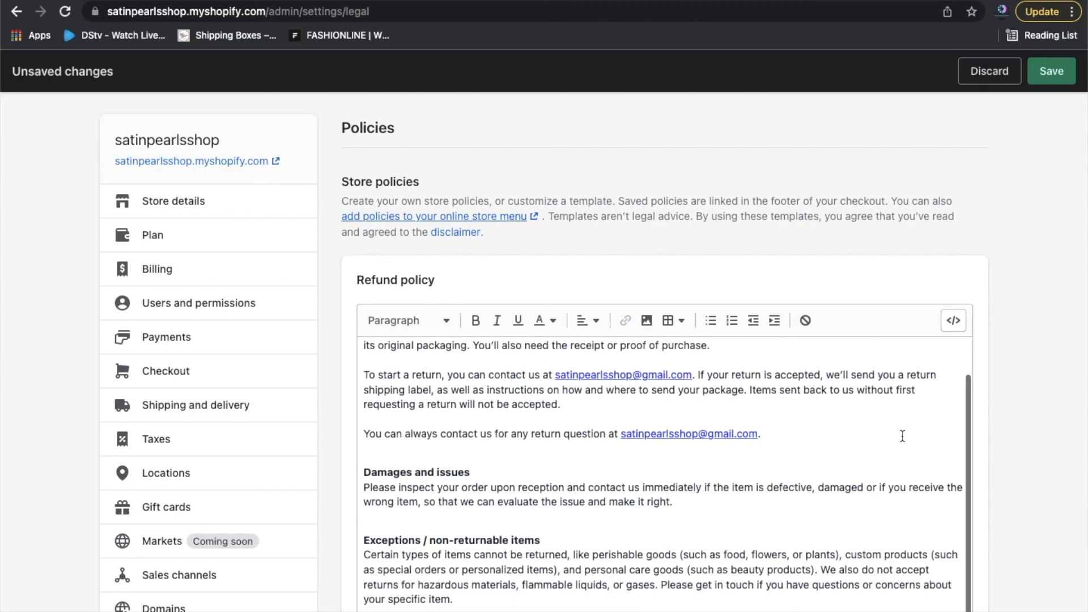
pyautogui.scroll(-1, 903, 436)
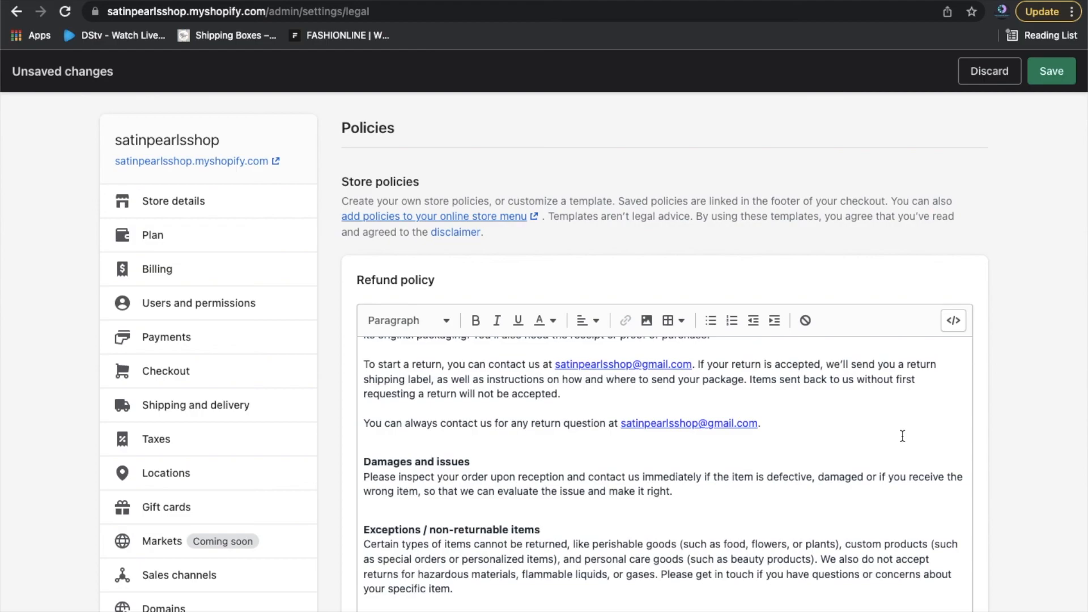
pyautogui.scroll(-1, 902, 436)
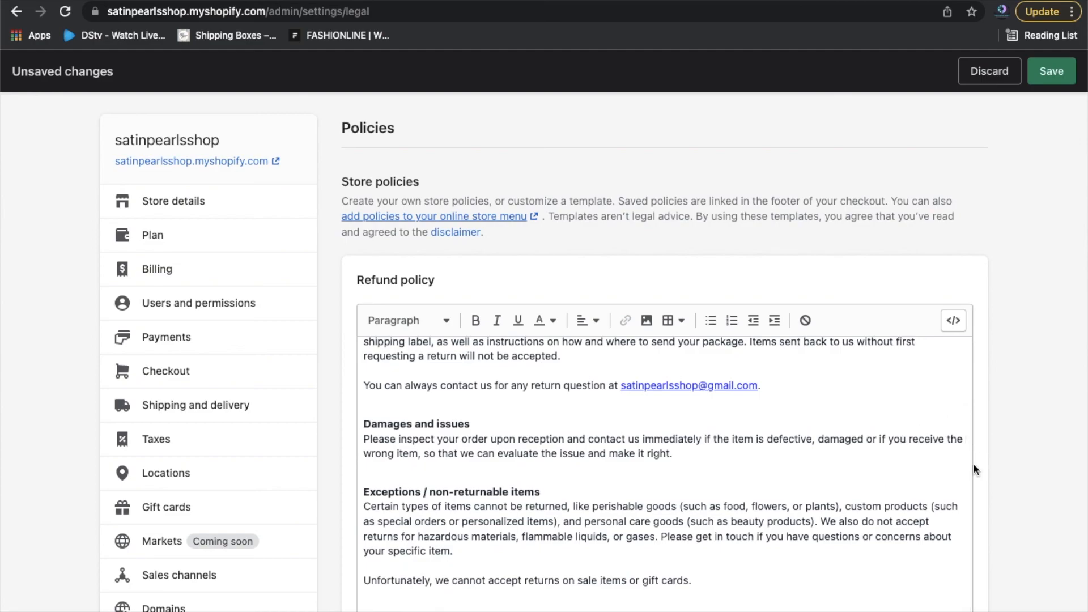
pyautogui.scroll(-1, 904, 550)
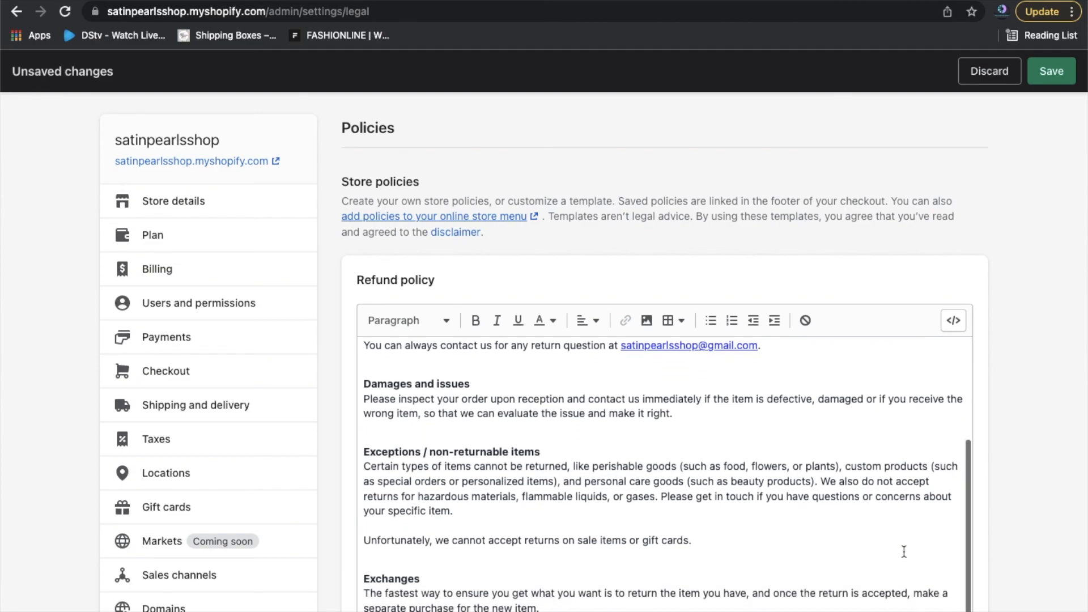
pyautogui.scroll(-3, 949, 462)
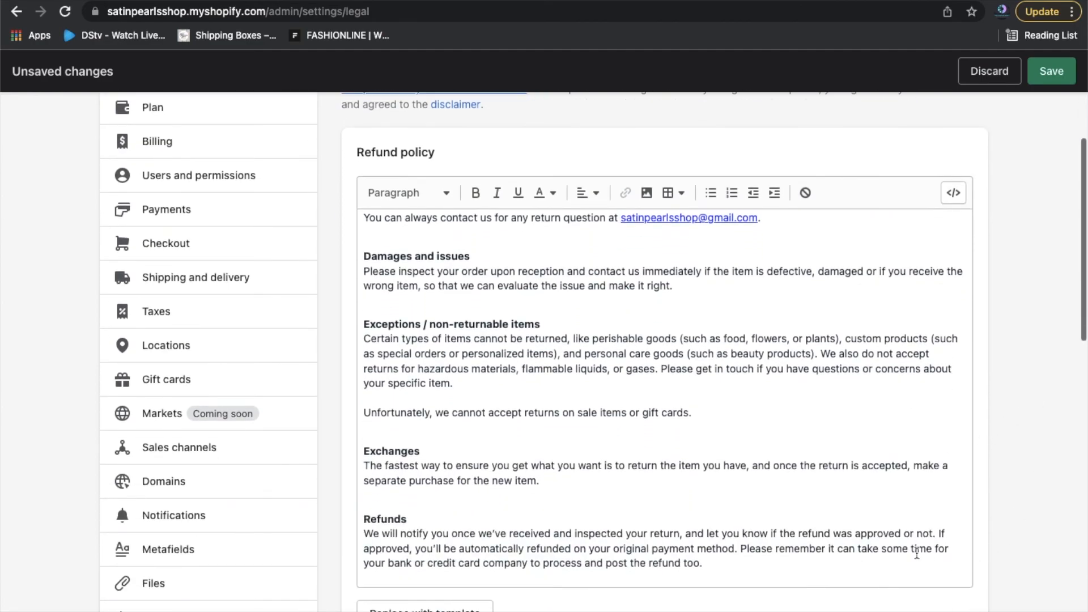
pyautogui.scroll(-5, 670, 486)
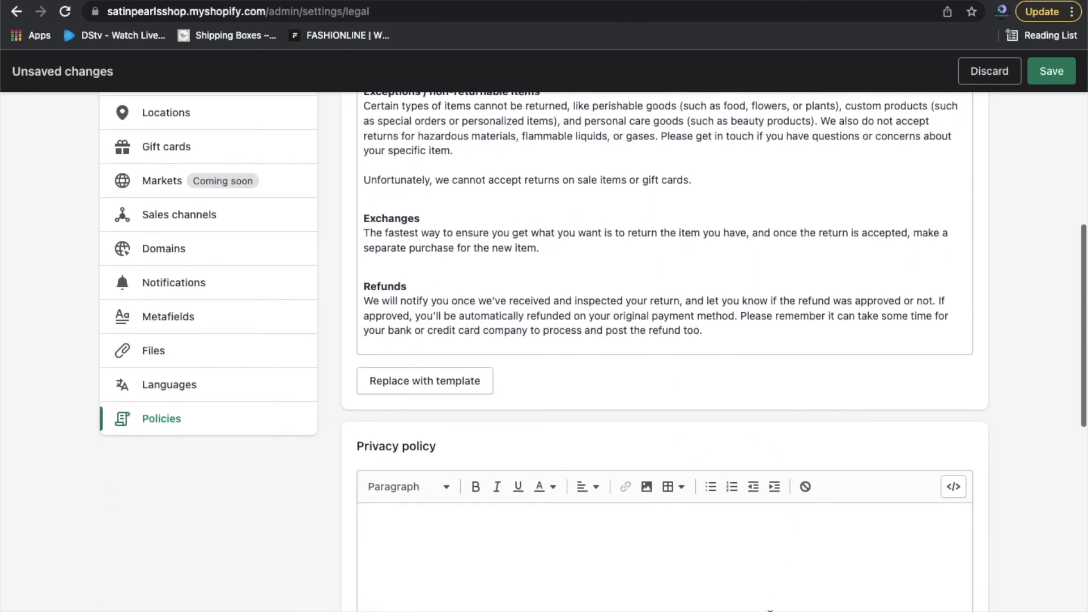
pyautogui.scroll(-4, 646, 578)
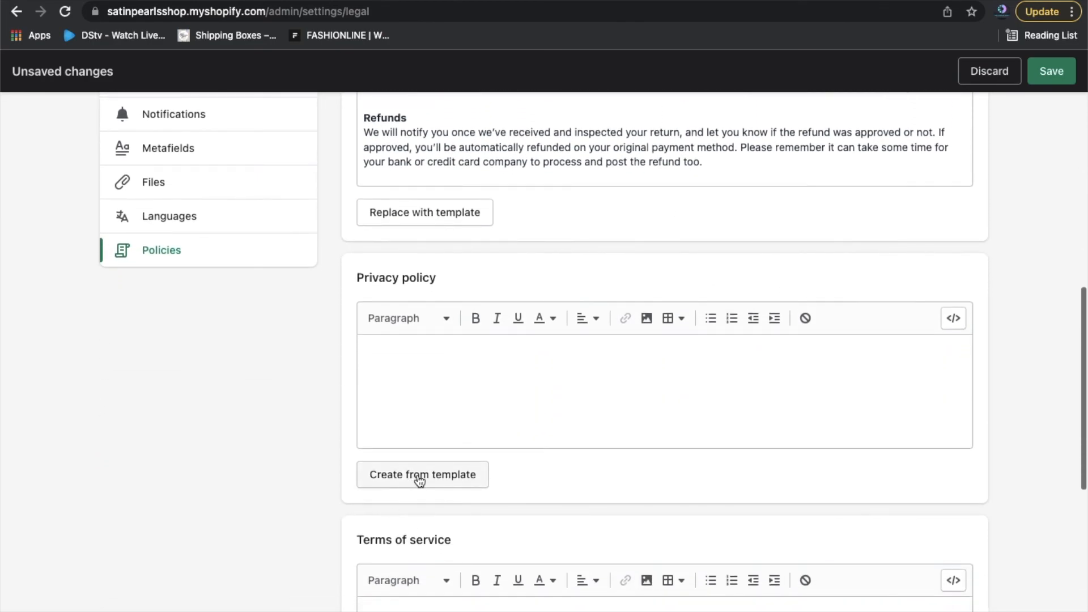
# Fill the Privacy policy from its template and review the personal-information text.
pyautogui.click(419, 480)
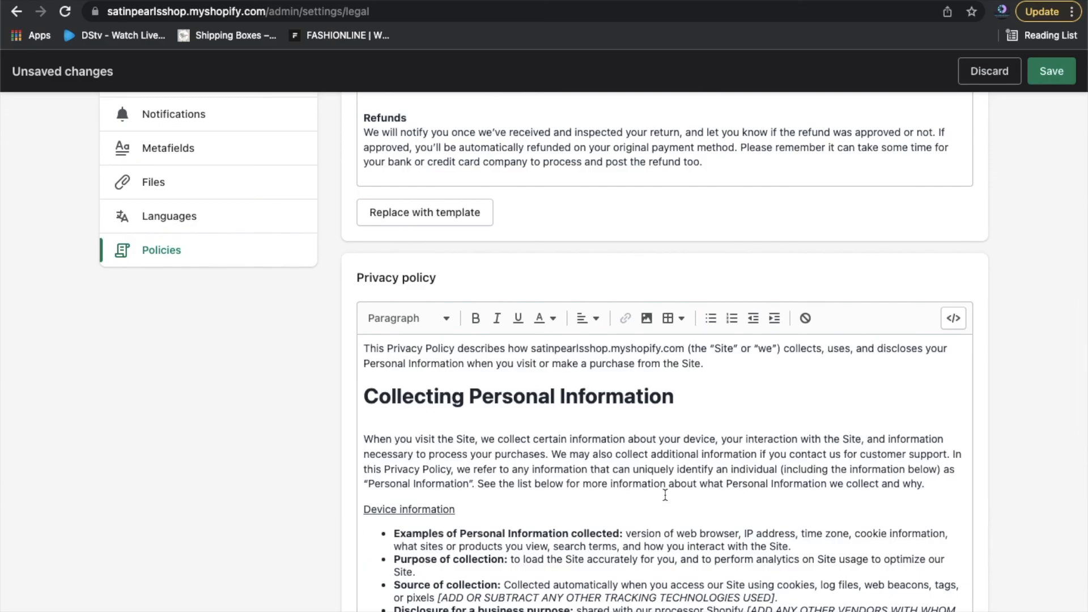
pyautogui.scroll(-3, 834, 441)
pyautogui.scroll(-2, 834, 440)
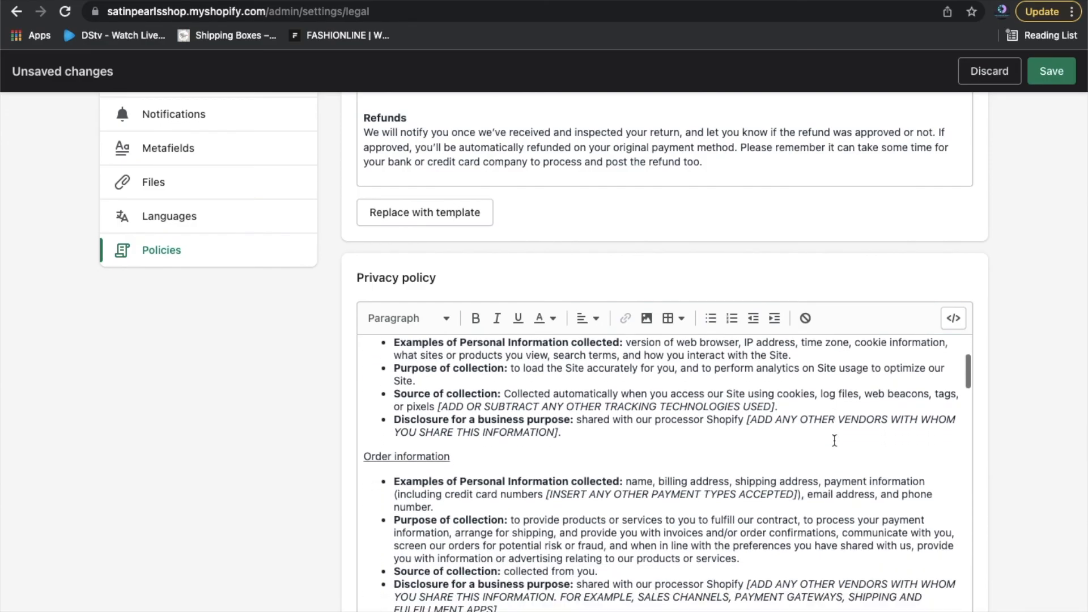
pyautogui.scroll(5, 834, 441)
pyautogui.scroll(-1, 1018, 545)
pyautogui.scroll(-3, 1018, 545)
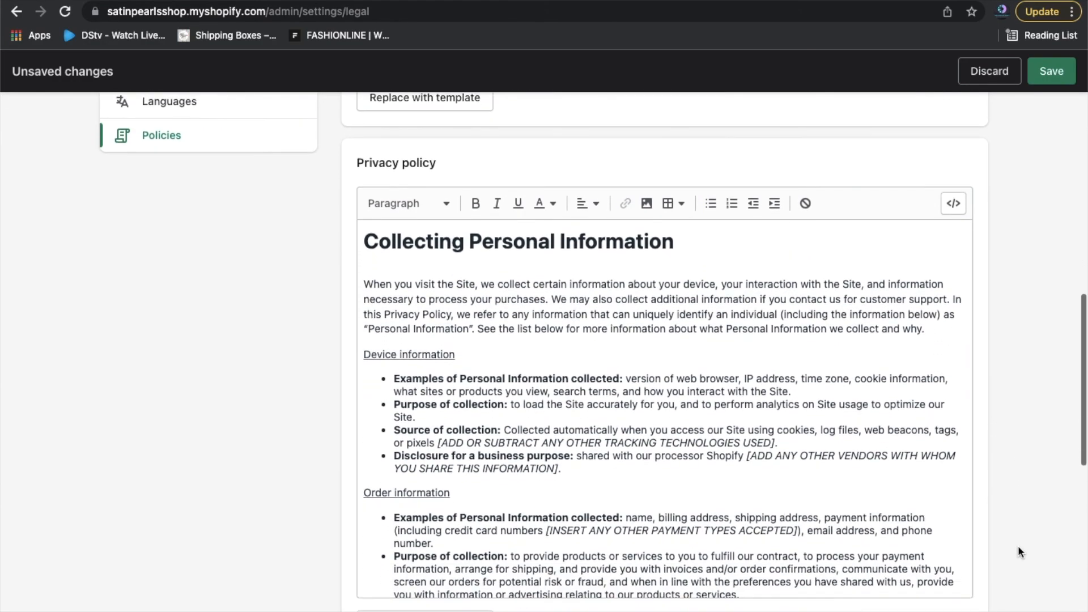
pyautogui.scroll(-2, 808, 450)
pyautogui.scroll(-2, 810, 448)
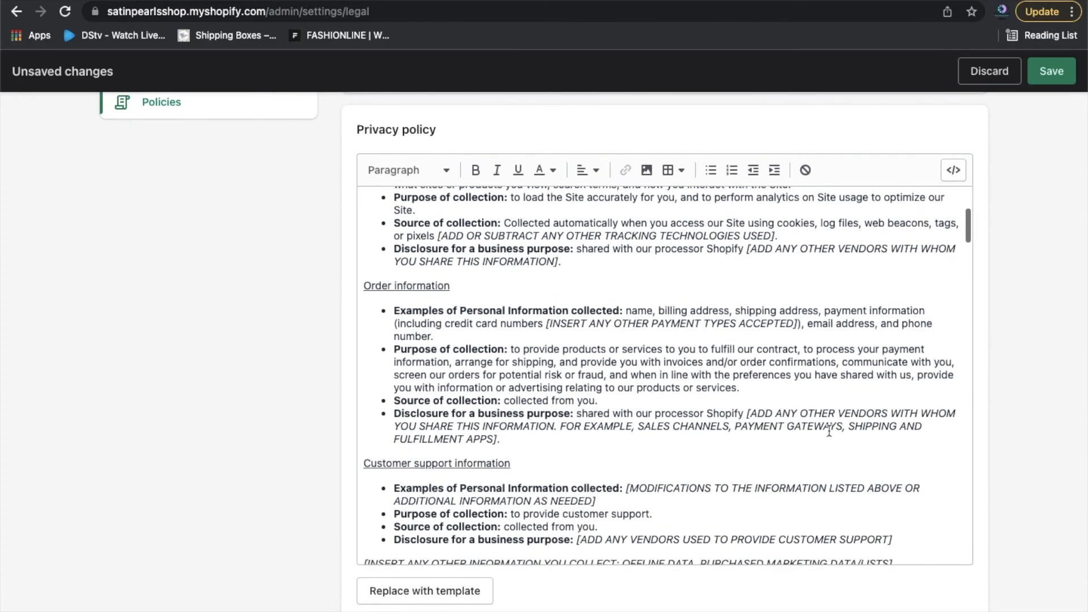
pyautogui.scroll(-4, 1046, 499)
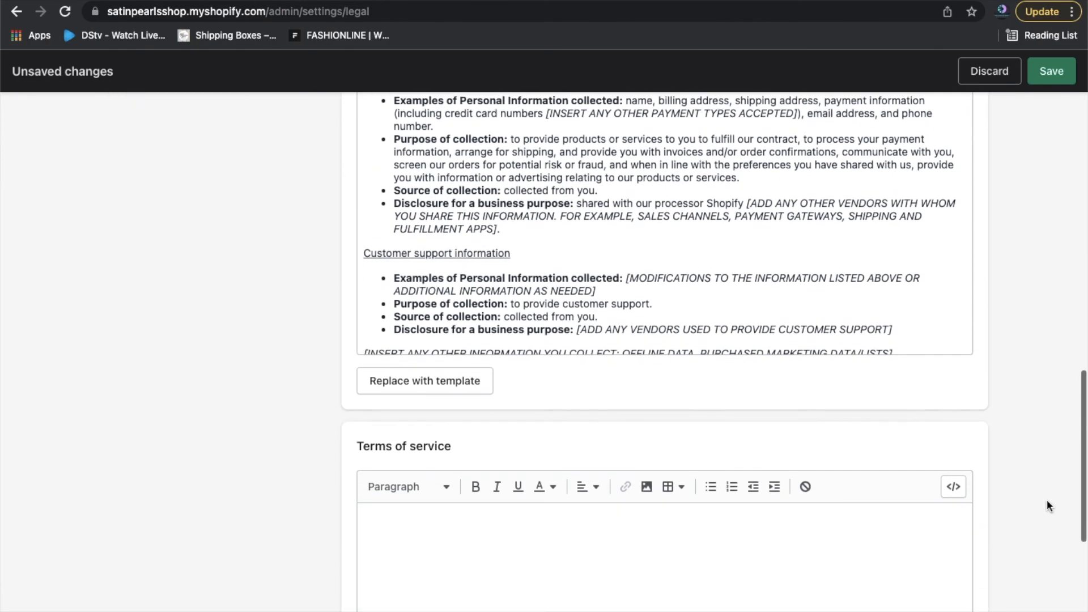
pyautogui.scroll(-1, 1047, 502)
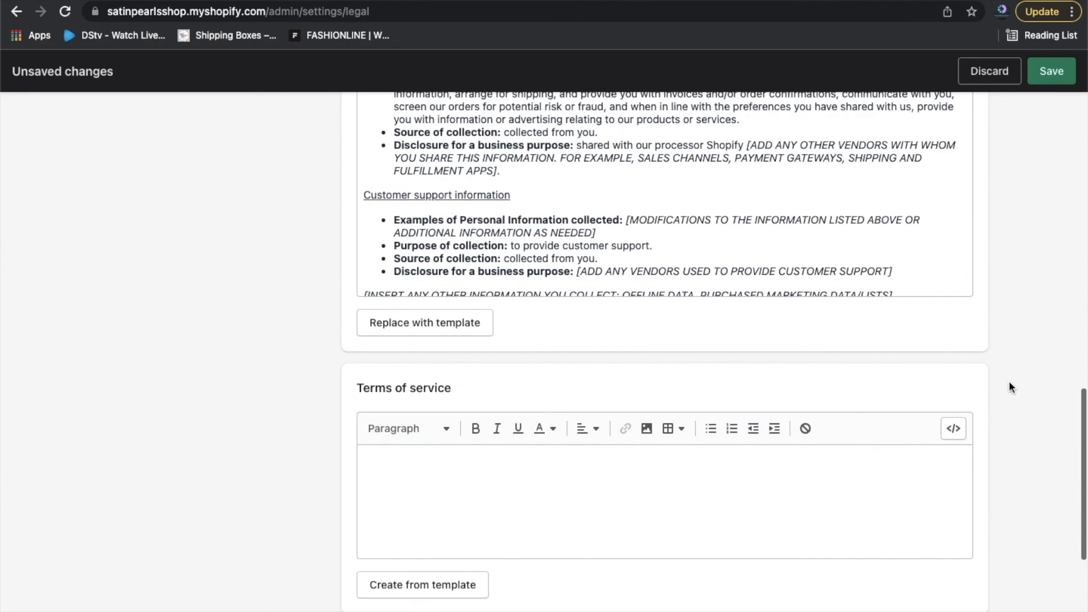
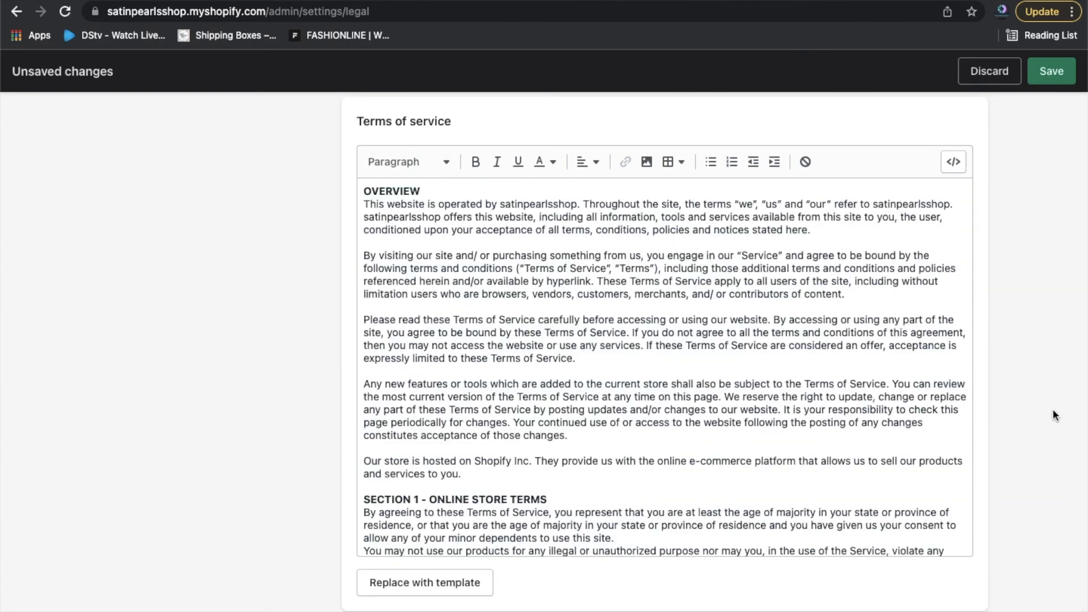
# Save the template-filled refund, privacy and terms of service texts, then recheck the Refund policy.
pyautogui.scroll(-5, 1052, 414)
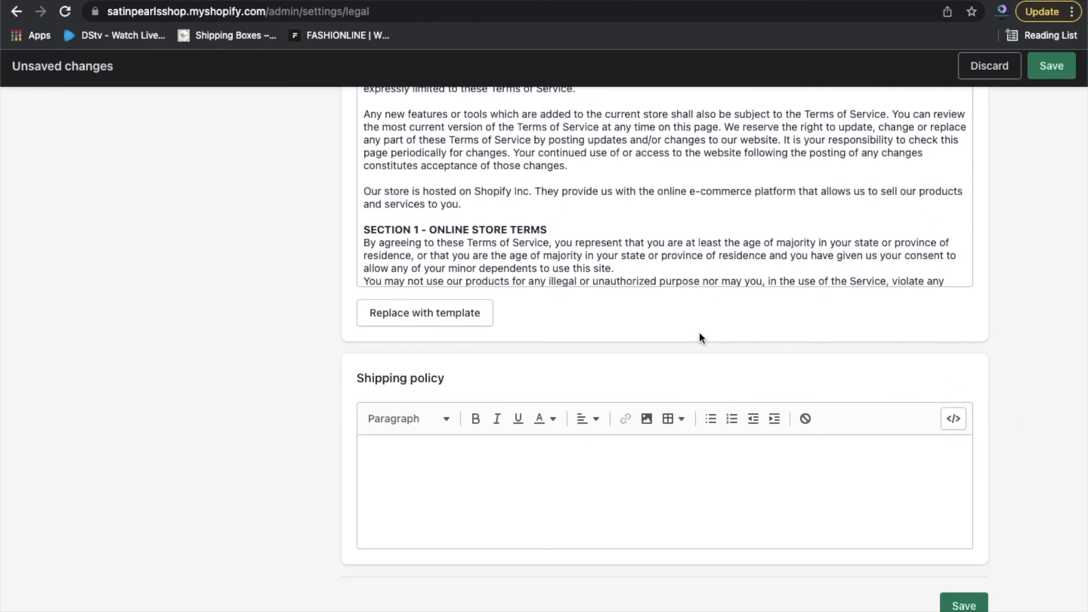
pyautogui.click(963, 605)
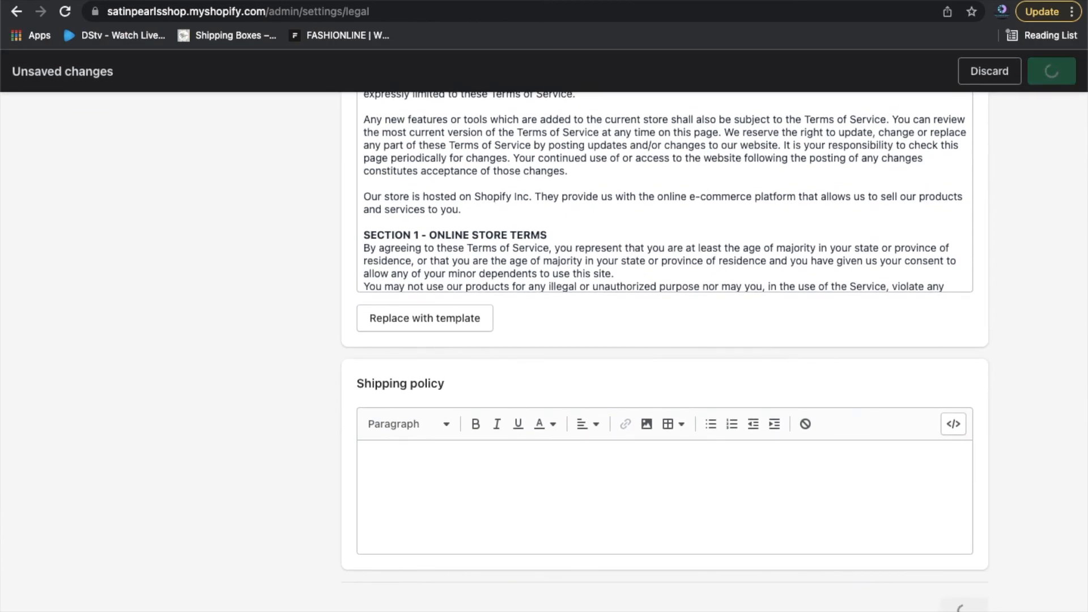
pyautogui.scroll(8, 1039, 413)
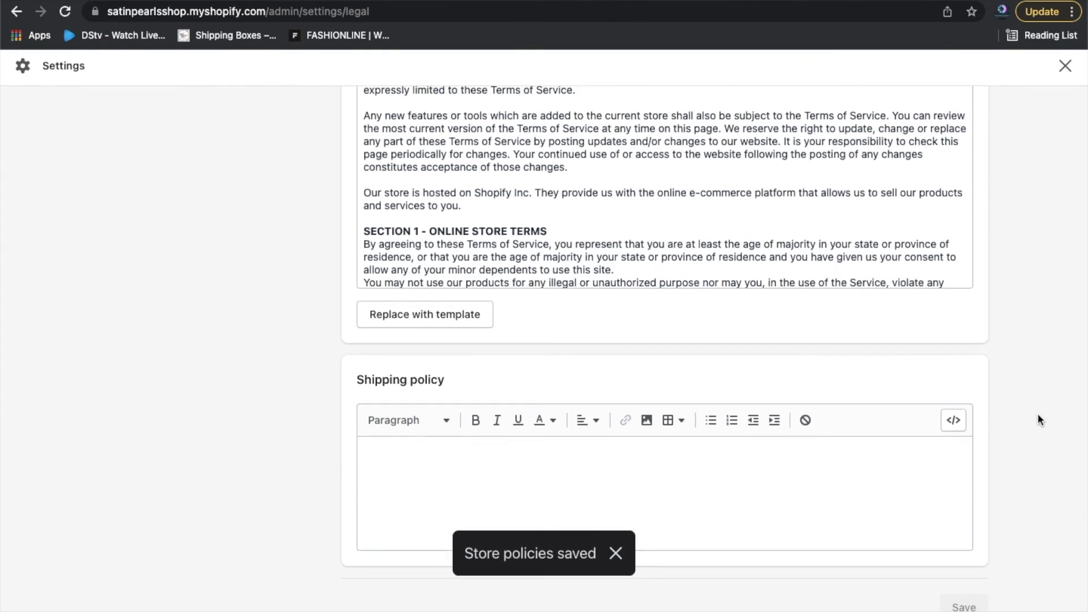
pyautogui.scroll(15, 1039, 419)
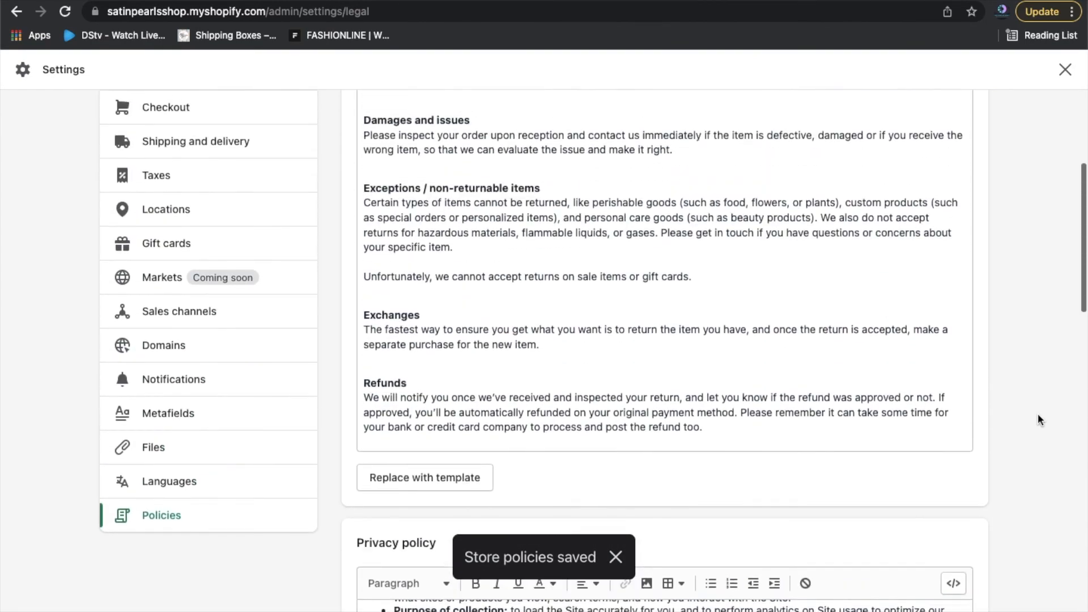
pyautogui.scroll(1, 1038, 414)
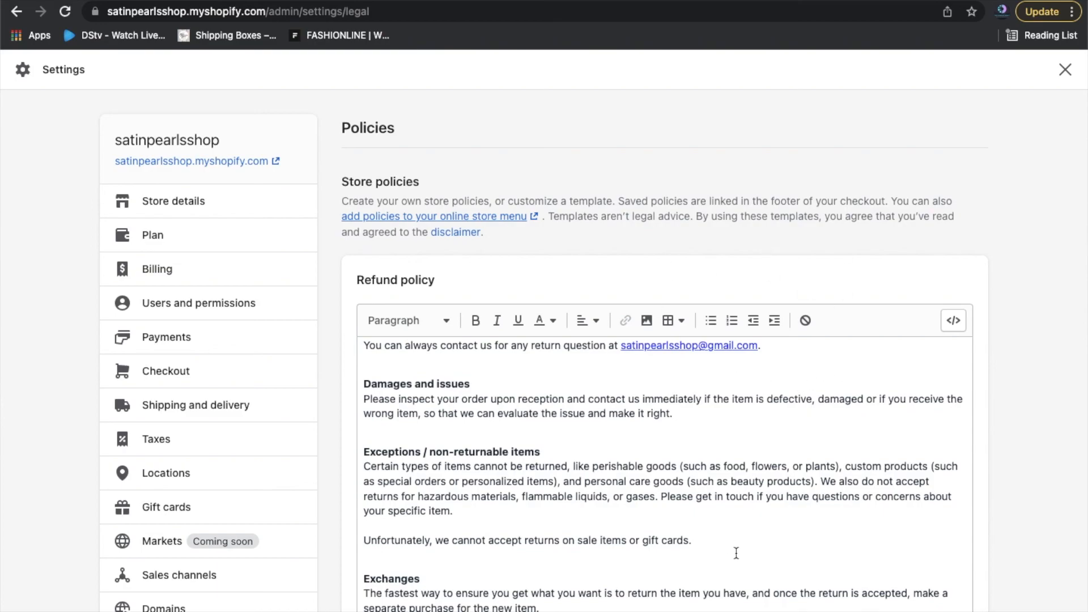
pyautogui.scroll(-4, 736, 553)
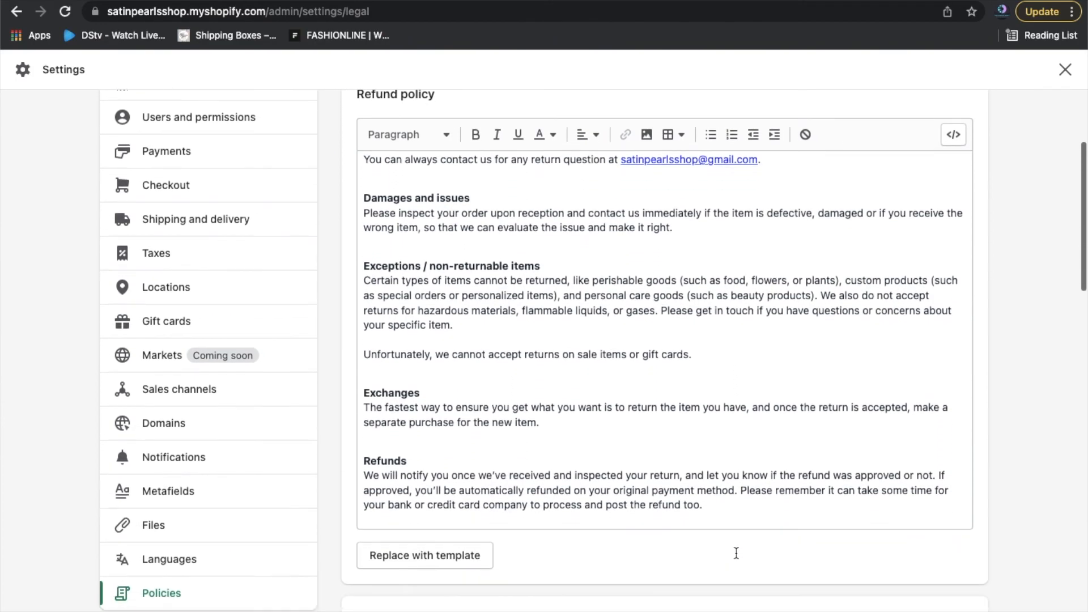